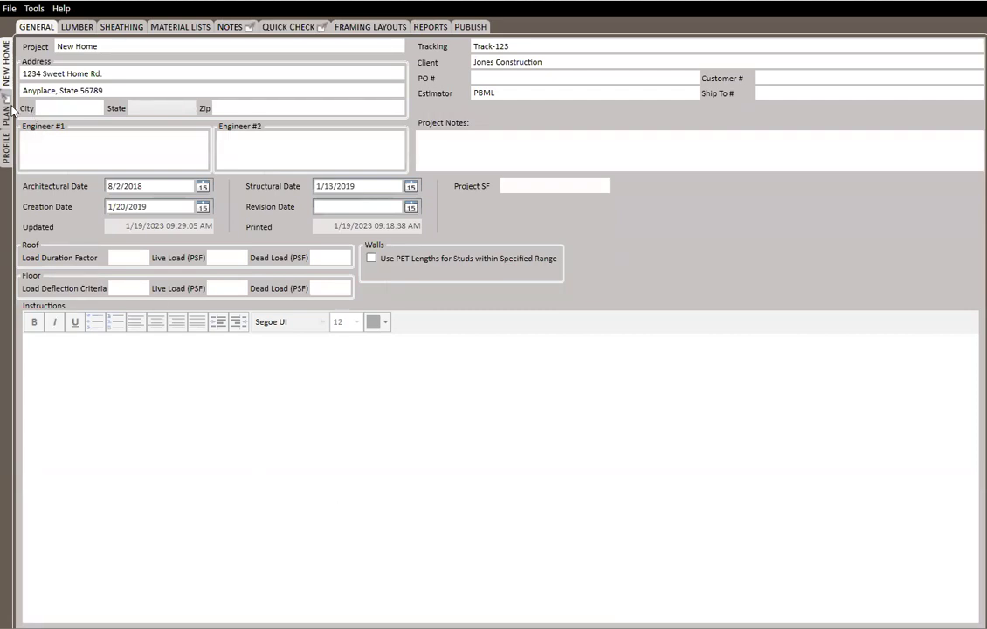
# Step: Open the Example Roof - Different Building page in the project's plan
pyautogui.click(8, 110)
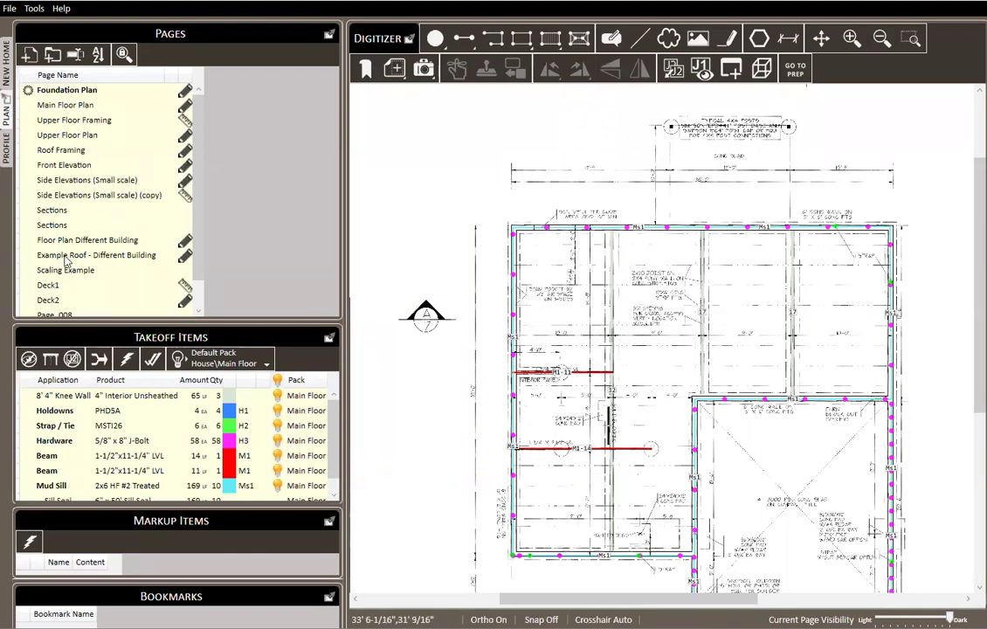
pyautogui.scroll(-1, 70, 231)
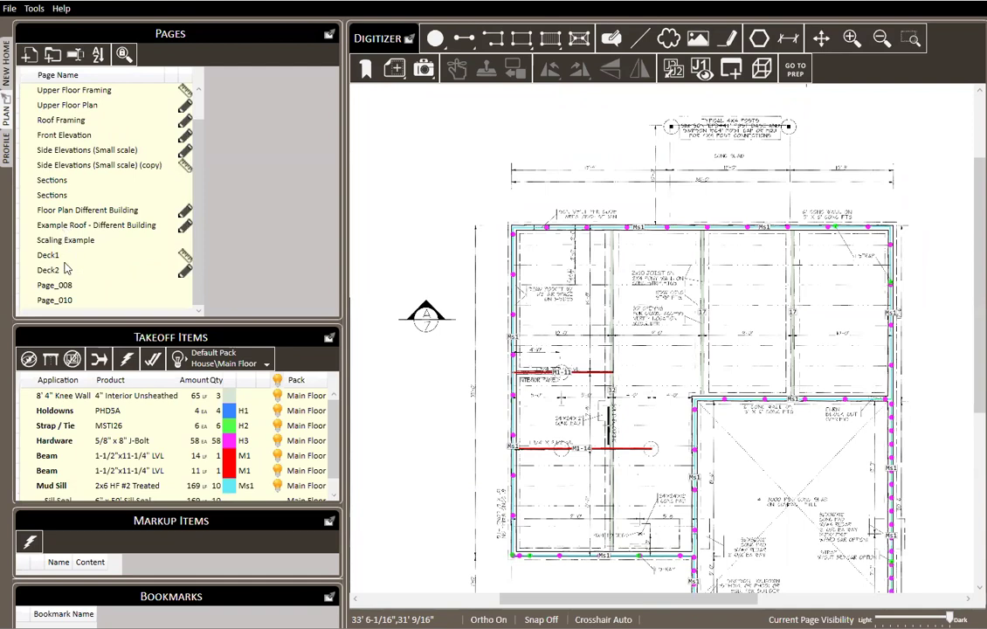
pyautogui.click(93, 226)
pyautogui.scroll(3, 525, 298)
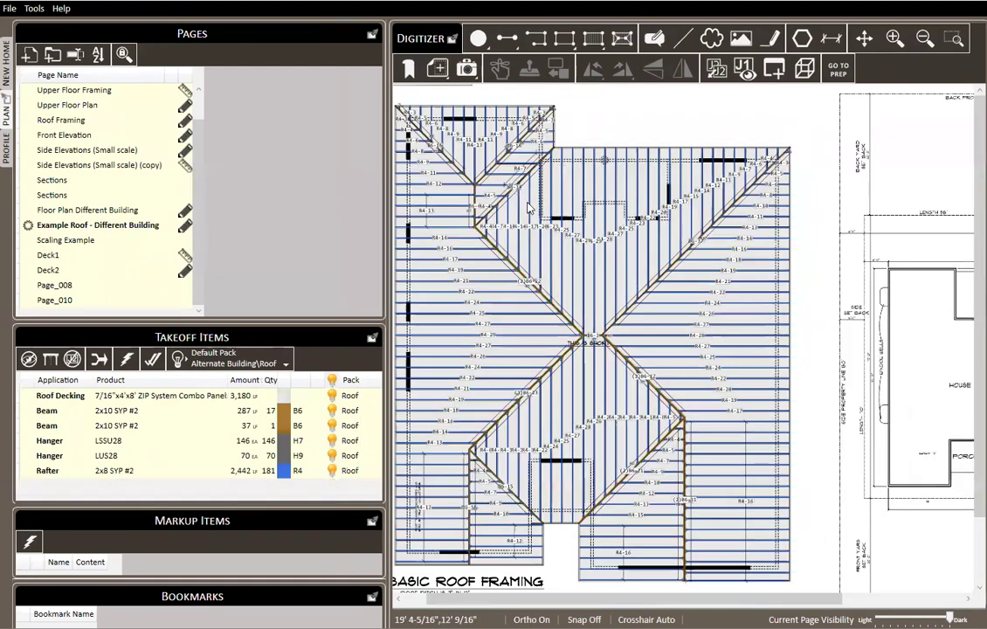
# Step: Select the B6-37 beam on the roof's long diagonal and check which ply counts are available for it
pyautogui.moveTo(647, 303)
pyautogui.mouseDown()
pyautogui.moveTo(645, 284)
pyautogui.moveTo(535, 147)
pyautogui.mouseUp()
pyautogui.scroll(-3, 535, 147)
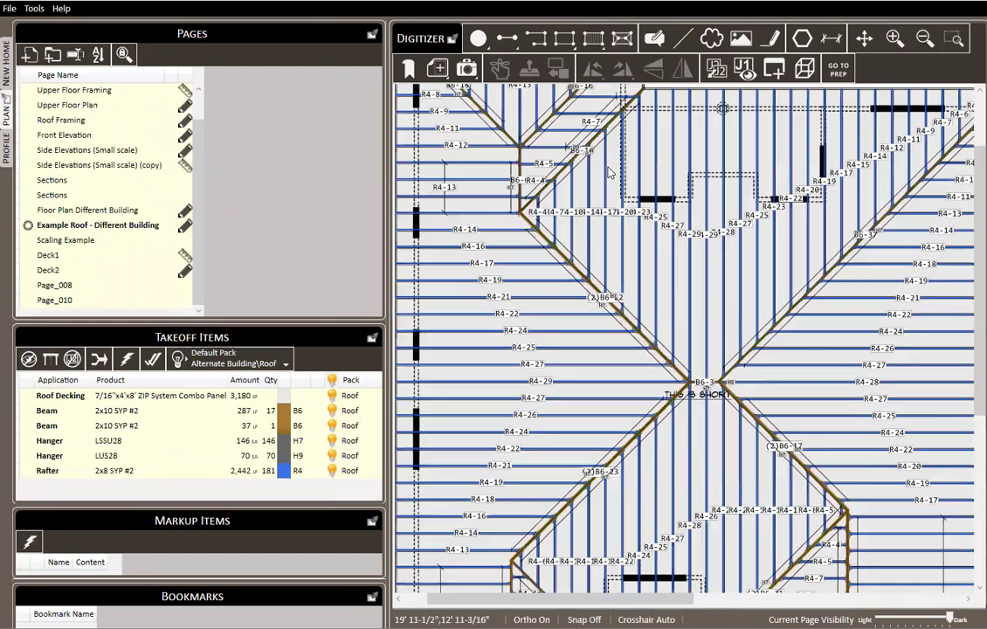
pyautogui.scroll(2, 682, 280)
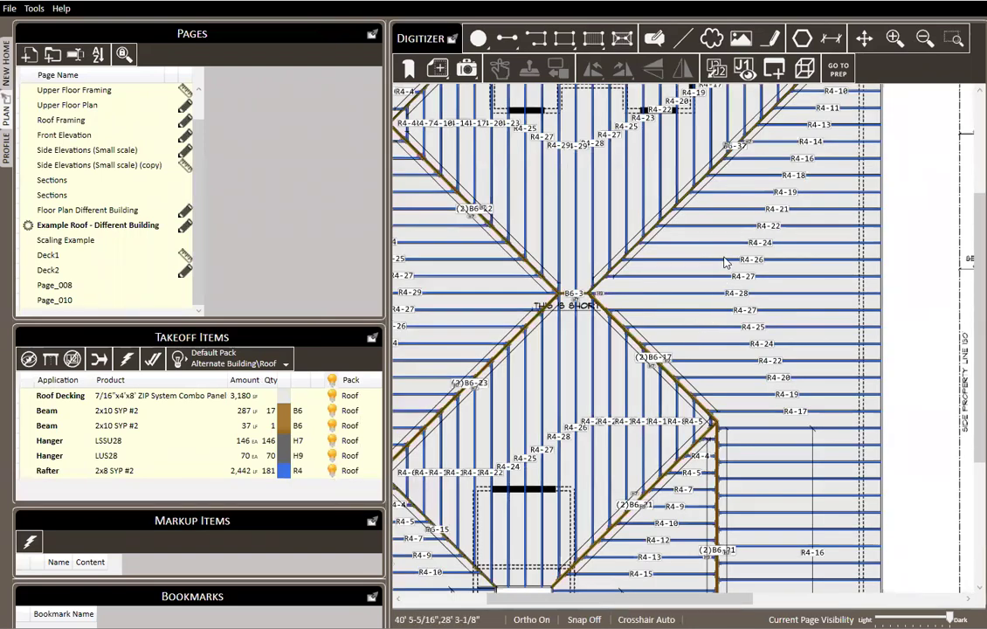
pyautogui.scroll(4, 753, 128)
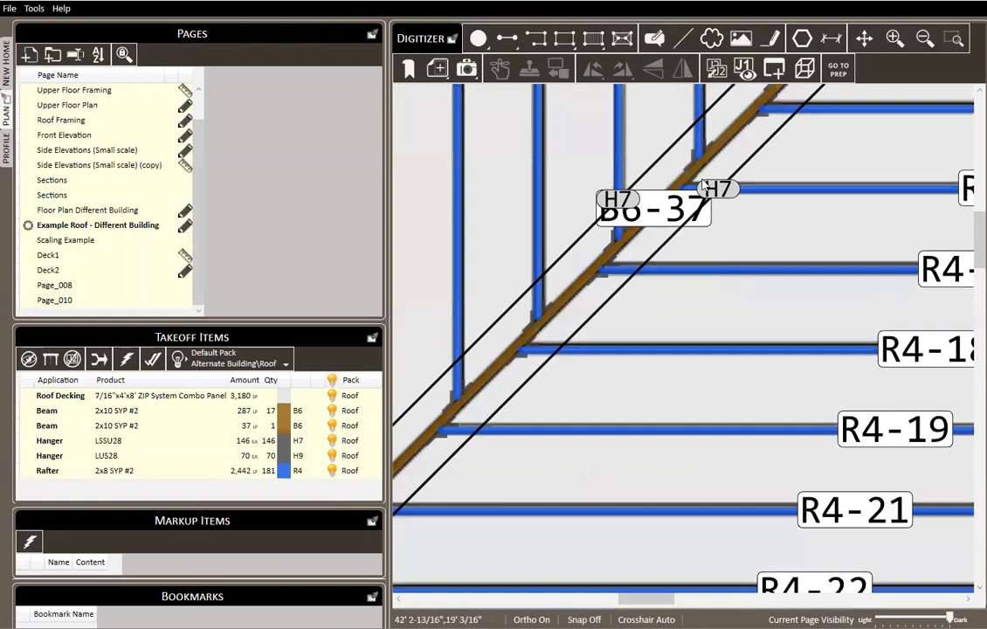
pyautogui.scroll(-1, 673, 231)
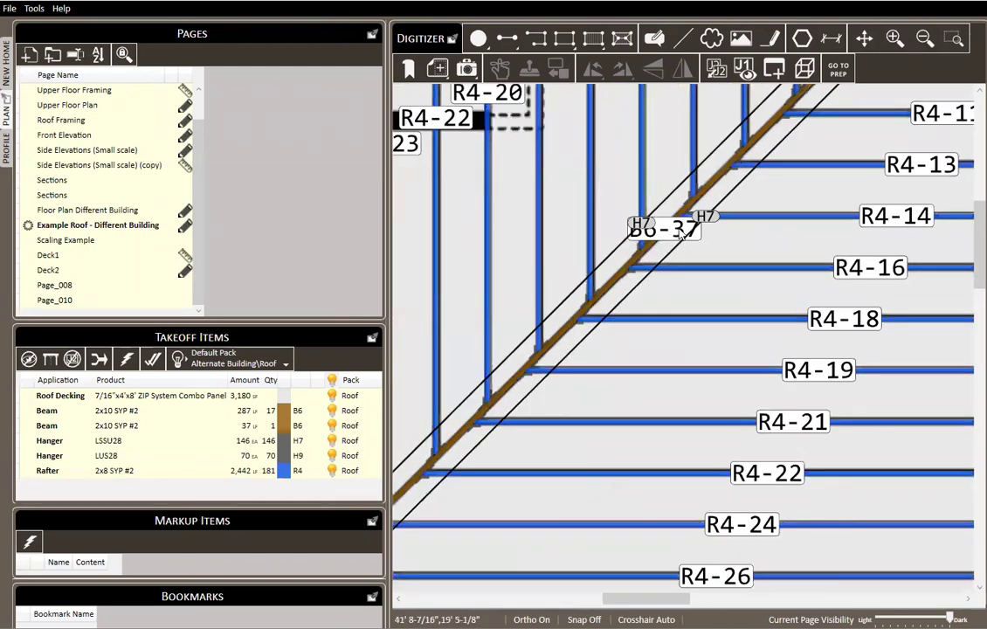
pyautogui.click(673, 231)
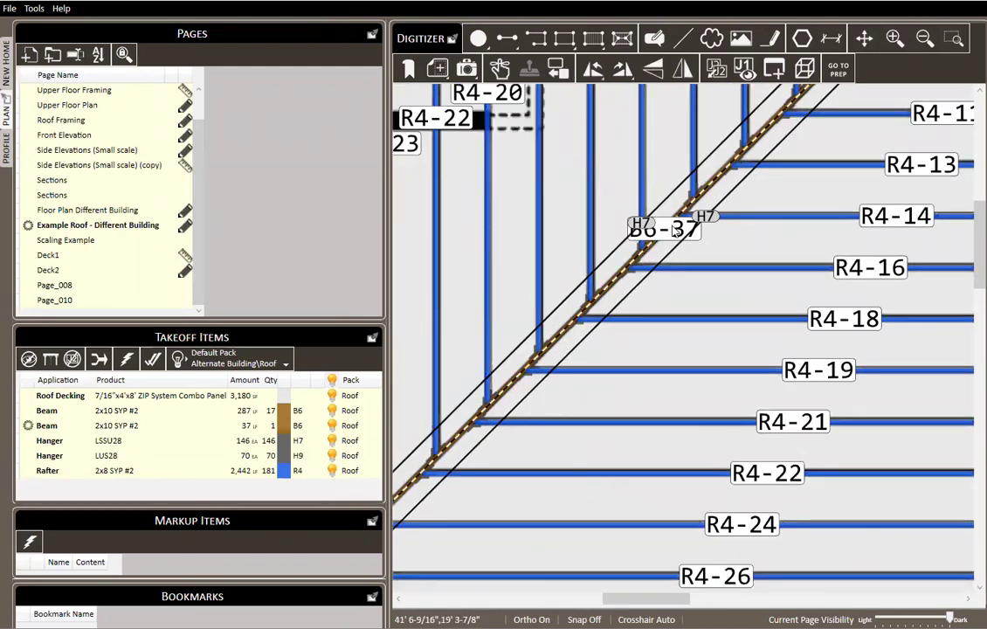
pyautogui.rightClick(675, 230)
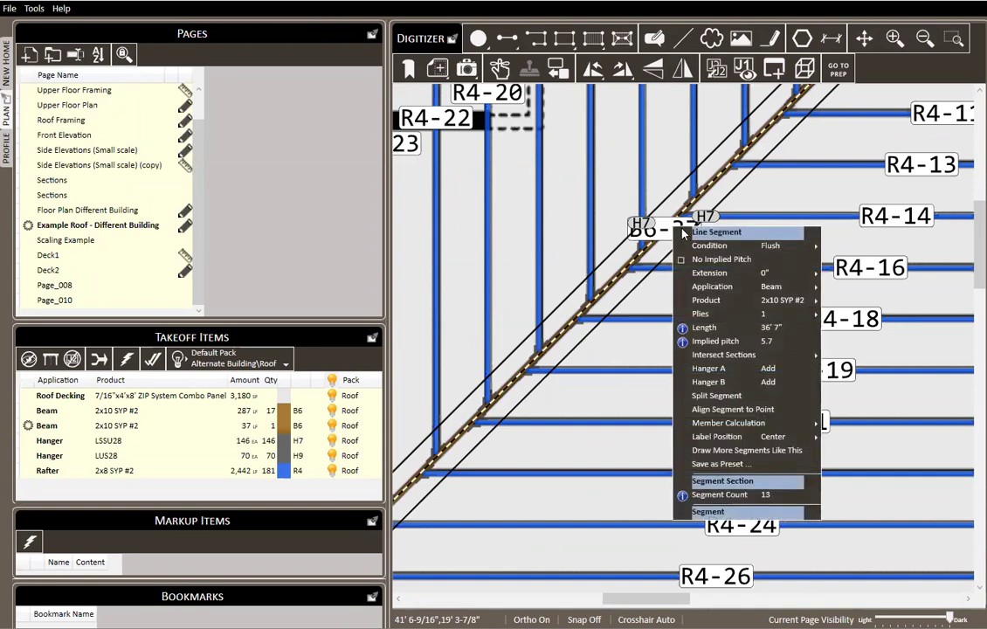
pyautogui.moveTo(729, 319)
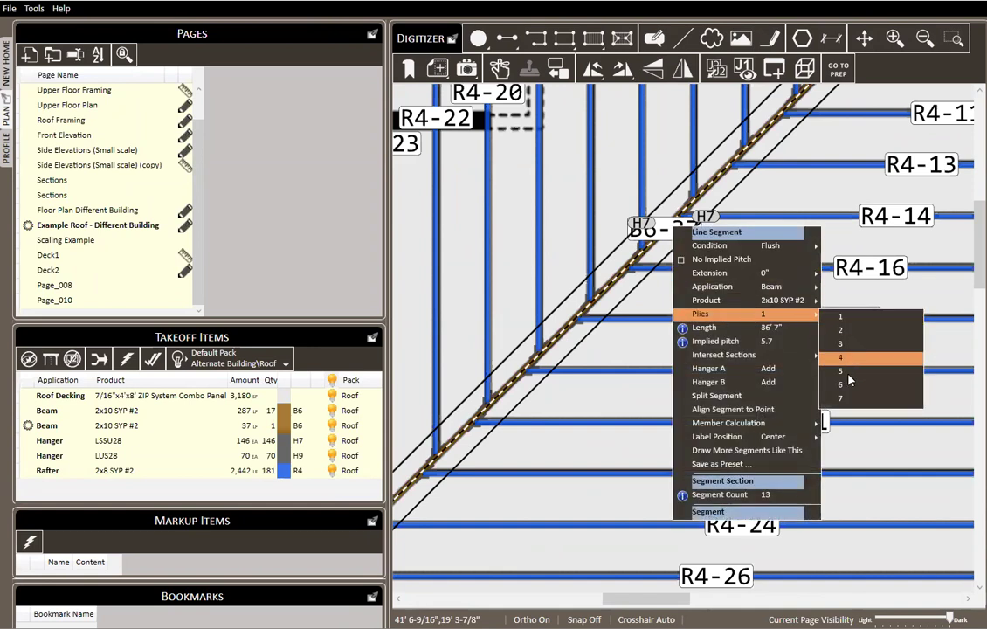
pyautogui.click(673, 230)
# Step: Try ply counts from 2 through 7 on the selected B6-37 beam and restore it to 1 ply
pyautogui.scroll(-2, 686, 258)
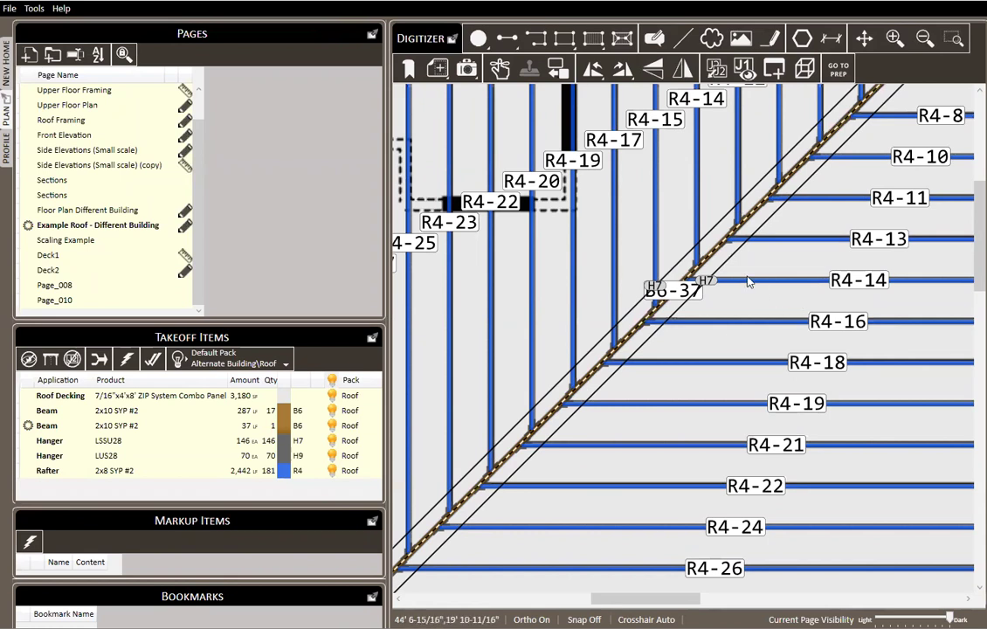
pyautogui.click(680, 209)
pyautogui.click(686, 302)
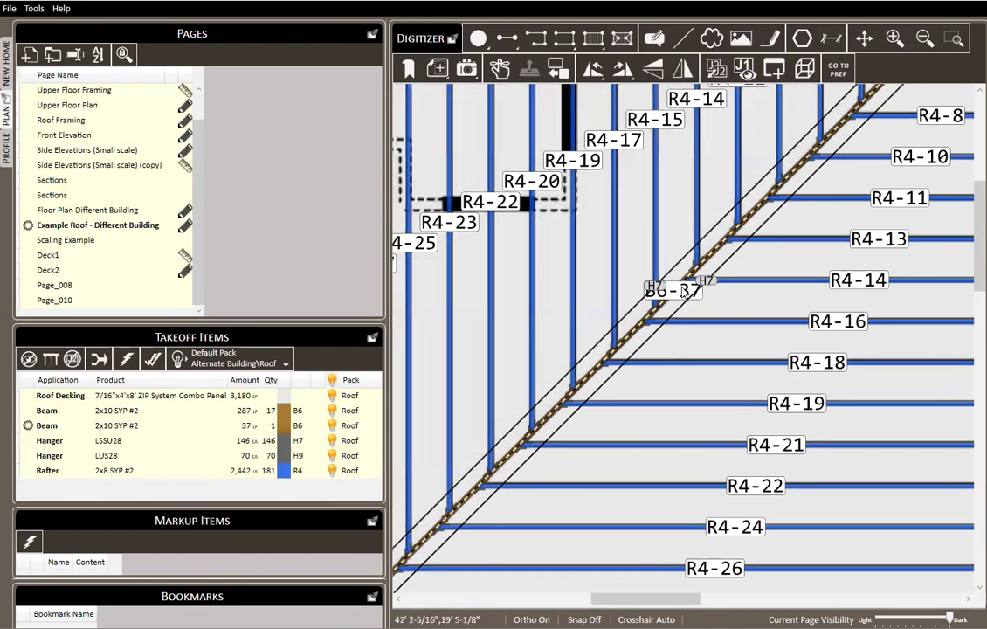
pyautogui.press('2')
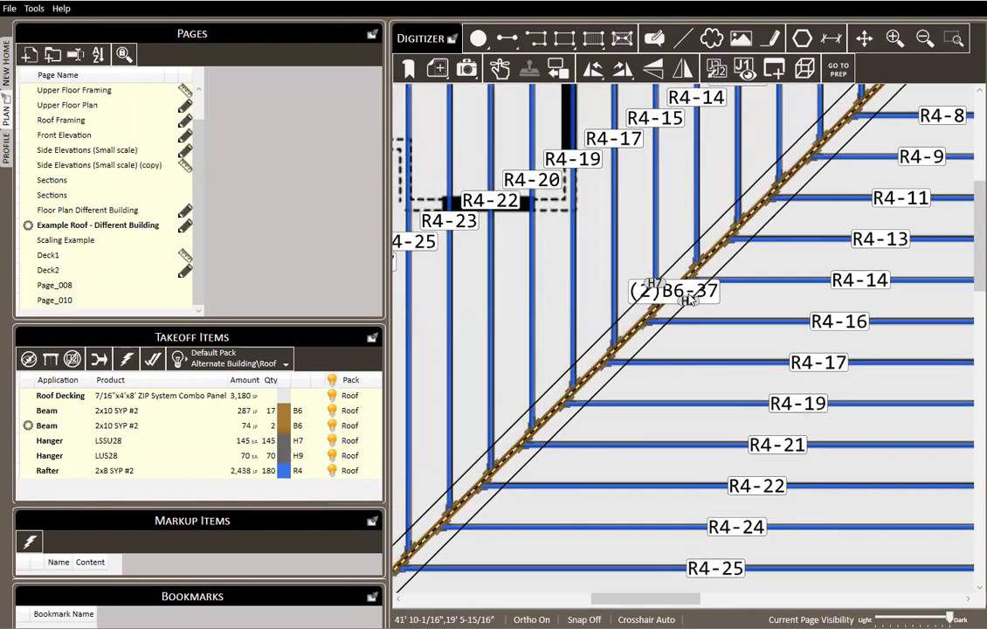
pyautogui.press('3')
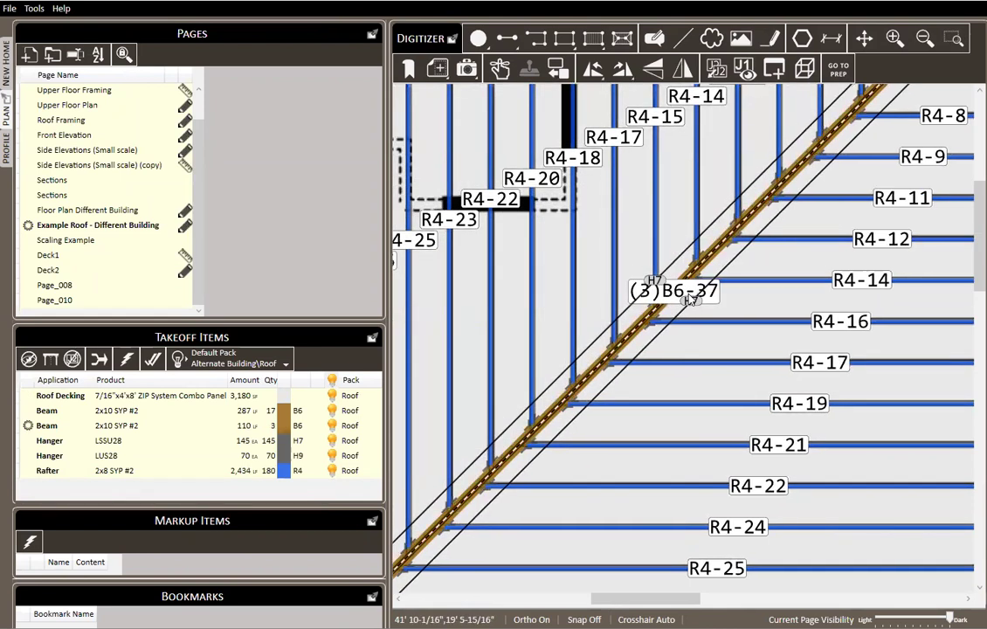
pyautogui.press('4')
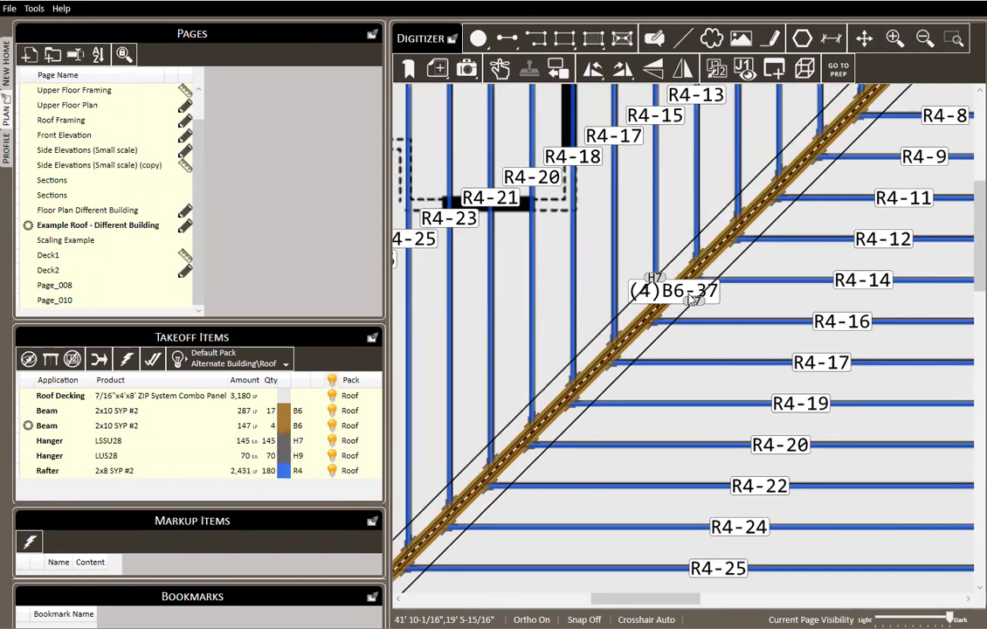
pyautogui.press('5')
pyautogui.press('6')
pyautogui.press('7')
pyautogui.press('1')
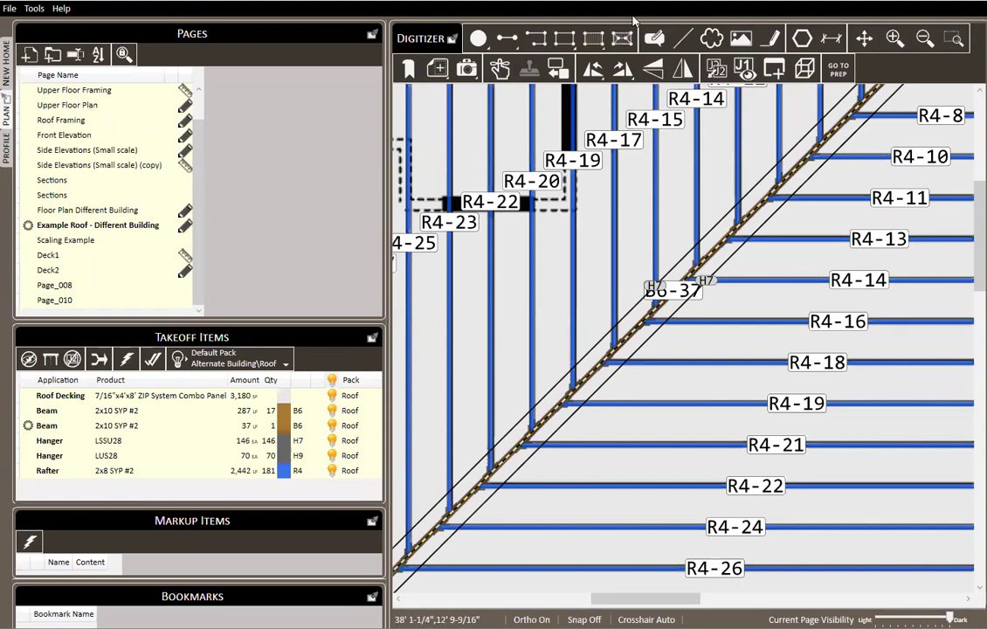
# Step: Open the Upper Floor Framing page and examine its post, header and design load notes with the magnifier
pyautogui.scroll(-4, 537, 346)
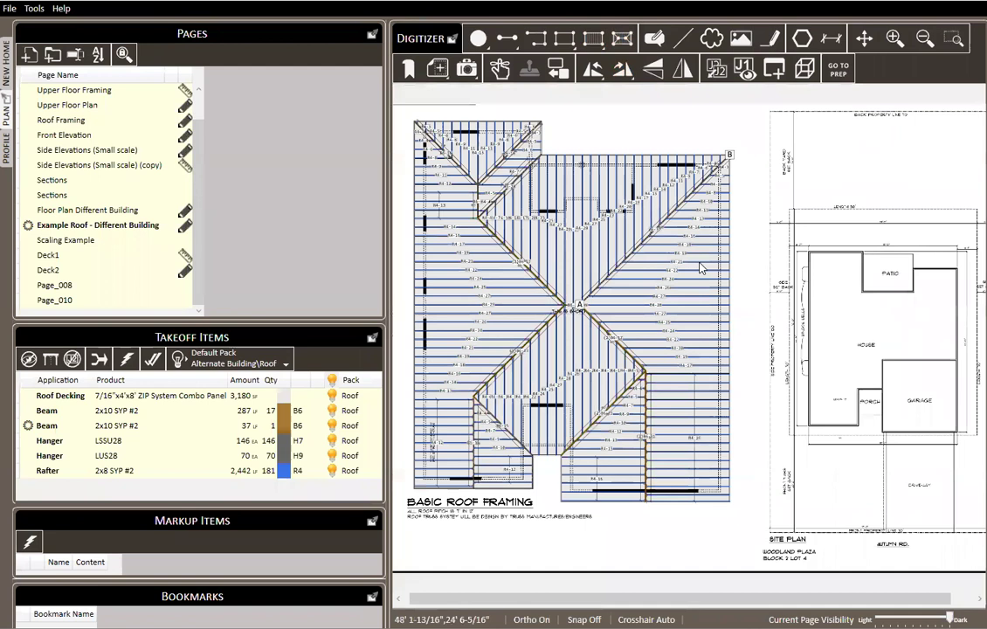
pyautogui.scroll(1, 71, 120)
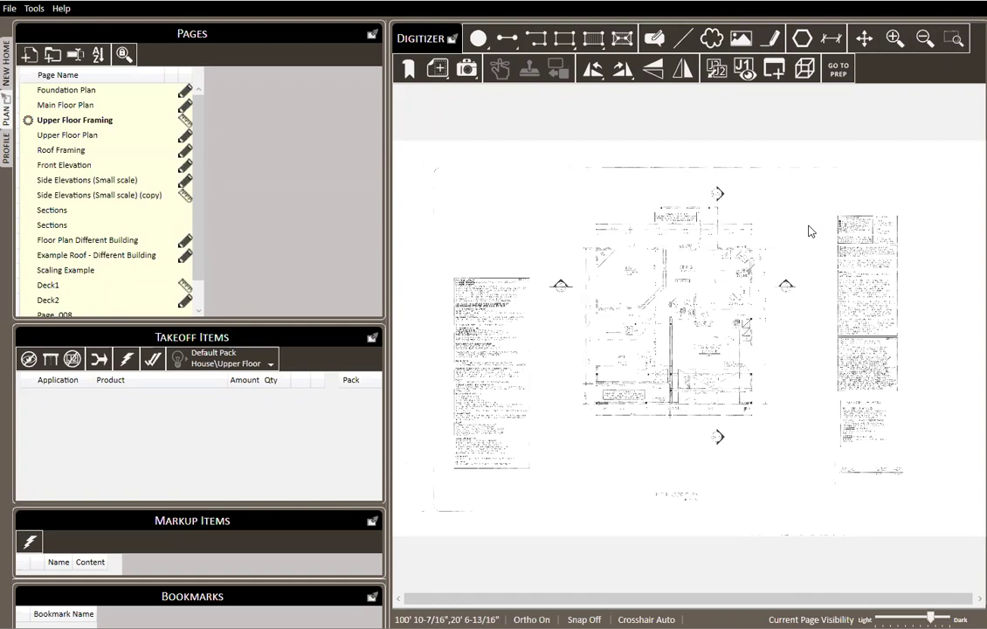
pyautogui.press('m')
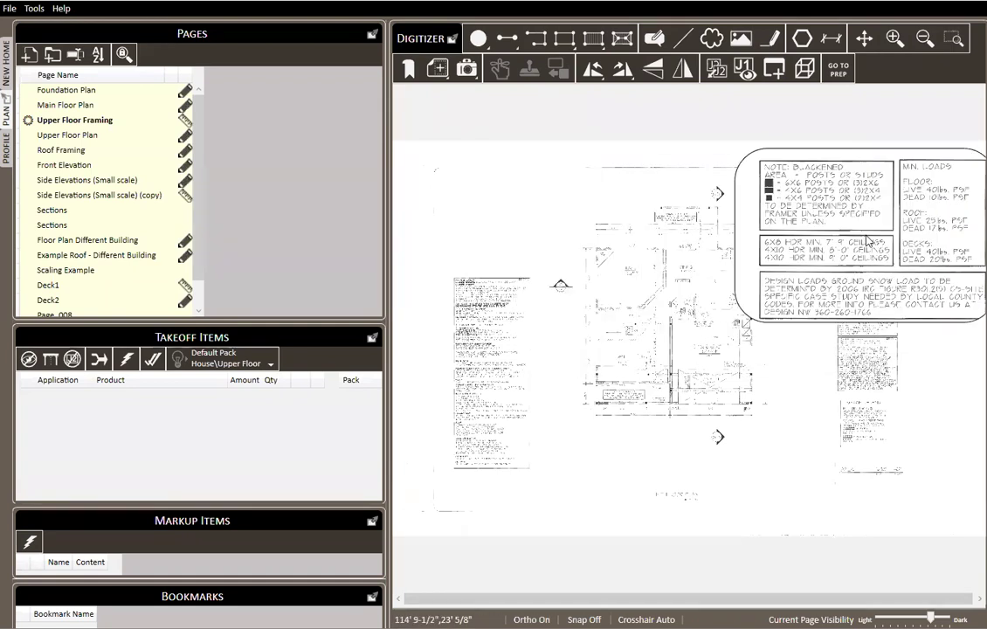
pyautogui.press('m')
pyautogui.press('m')
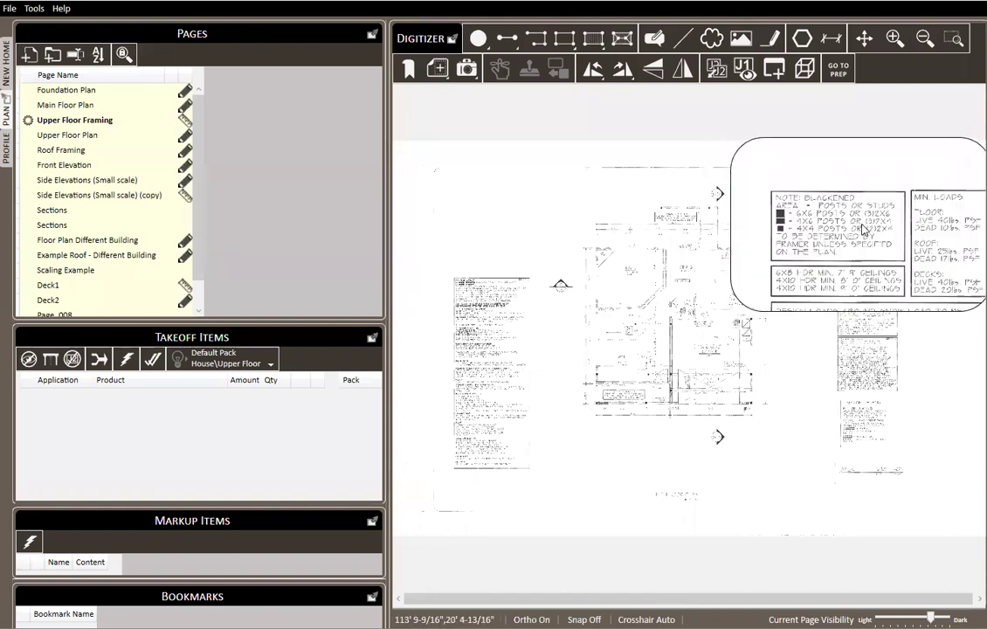
pyautogui.scroll(1, 856, 230)
pyautogui.press('m')
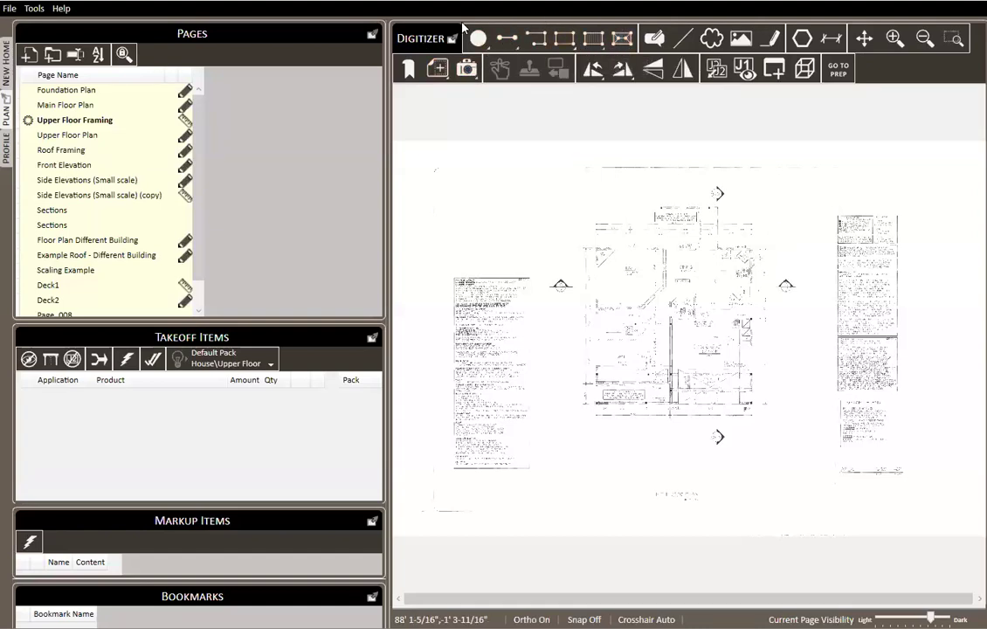
pyautogui.rightClick(591, 39)
pyautogui.click(536, 117)
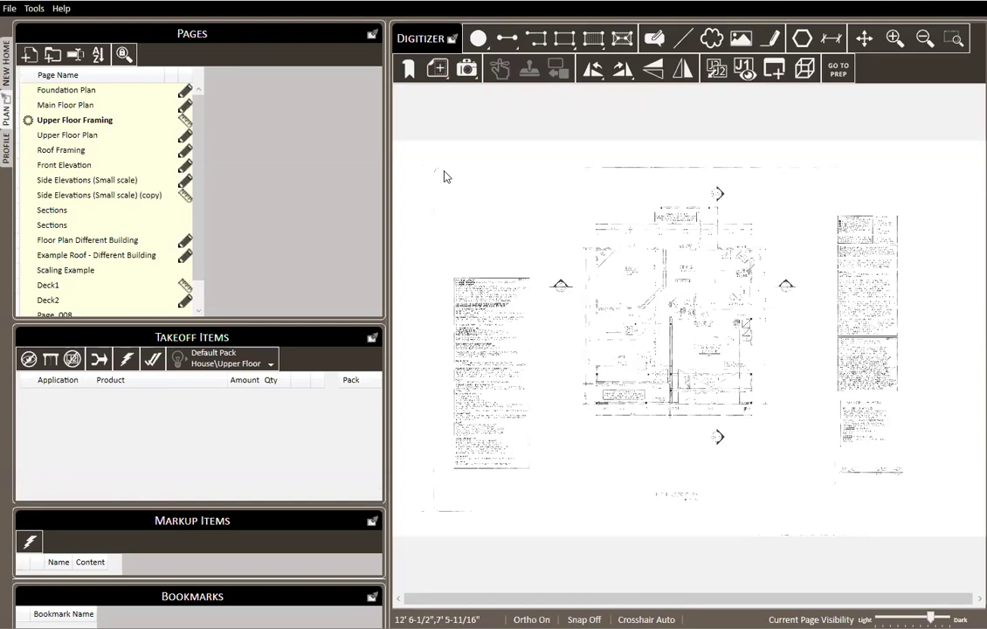
# Step: On Page_008, make a custom shape crop around the roof framing plan and the two dormer roof framing details
pyautogui.scroll(-1, 101, 256)
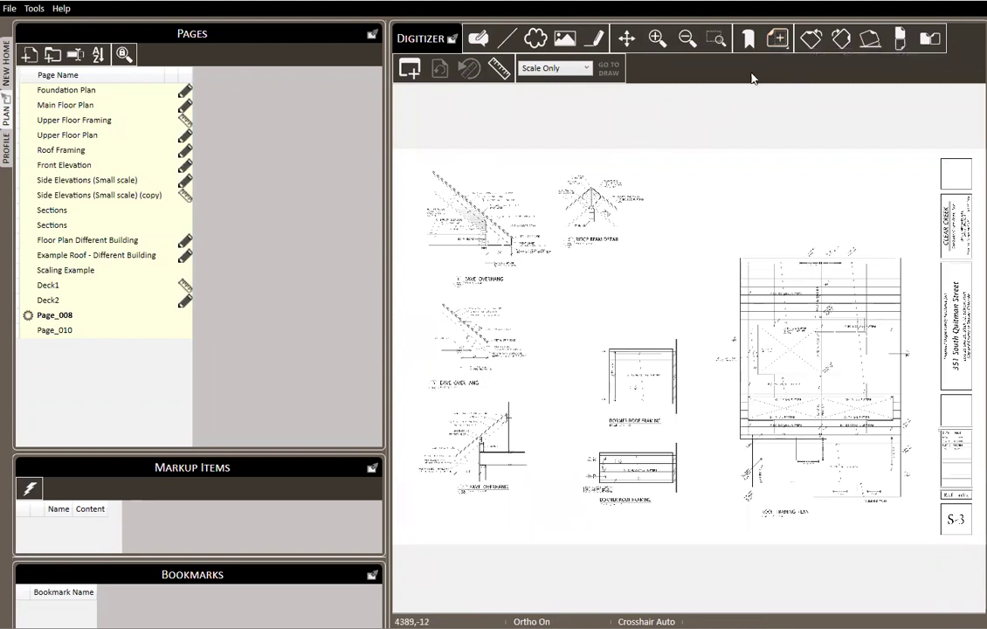
pyautogui.click(777, 38)
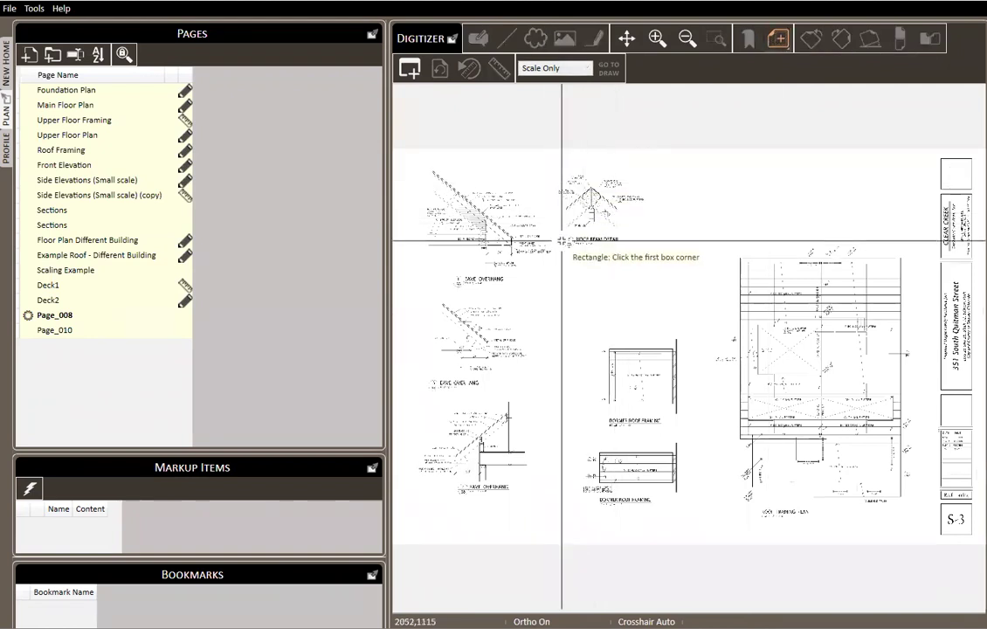
pyautogui.click(780, 39)
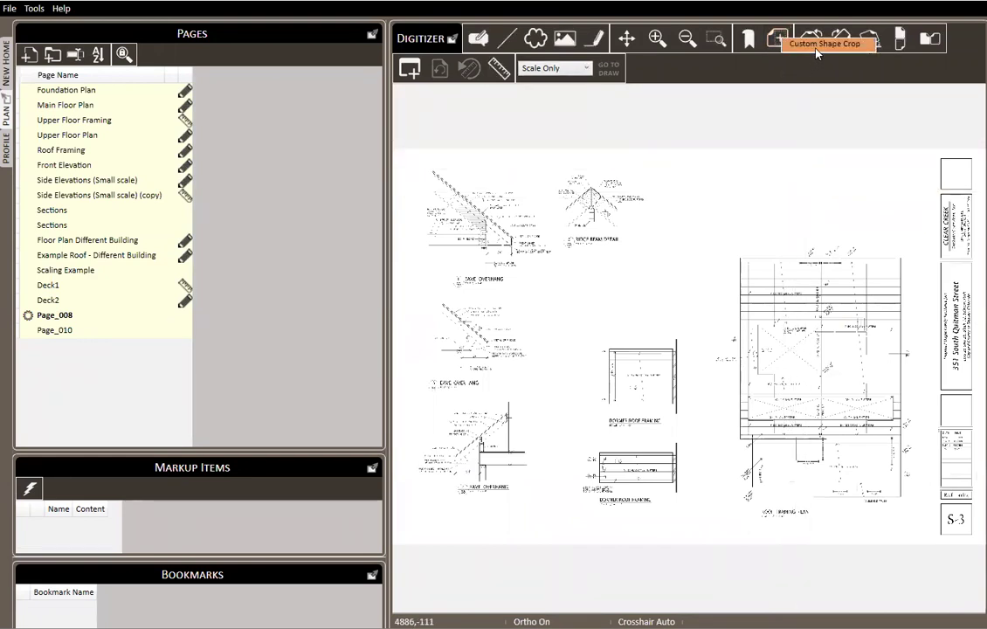
pyautogui.click(816, 50)
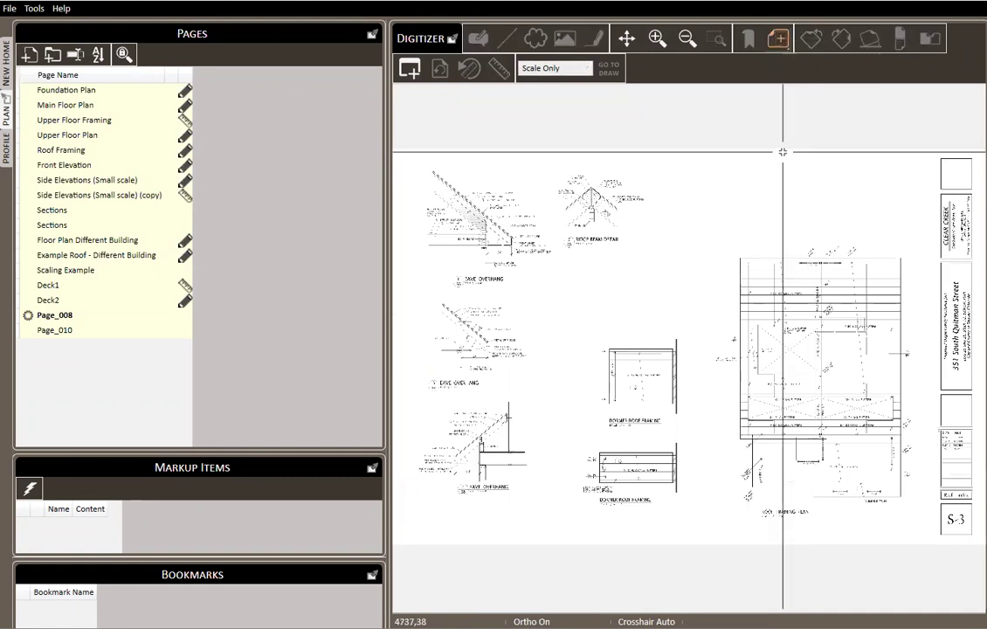
pyautogui.click(566, 319)
pyautogui.click(566, 524)
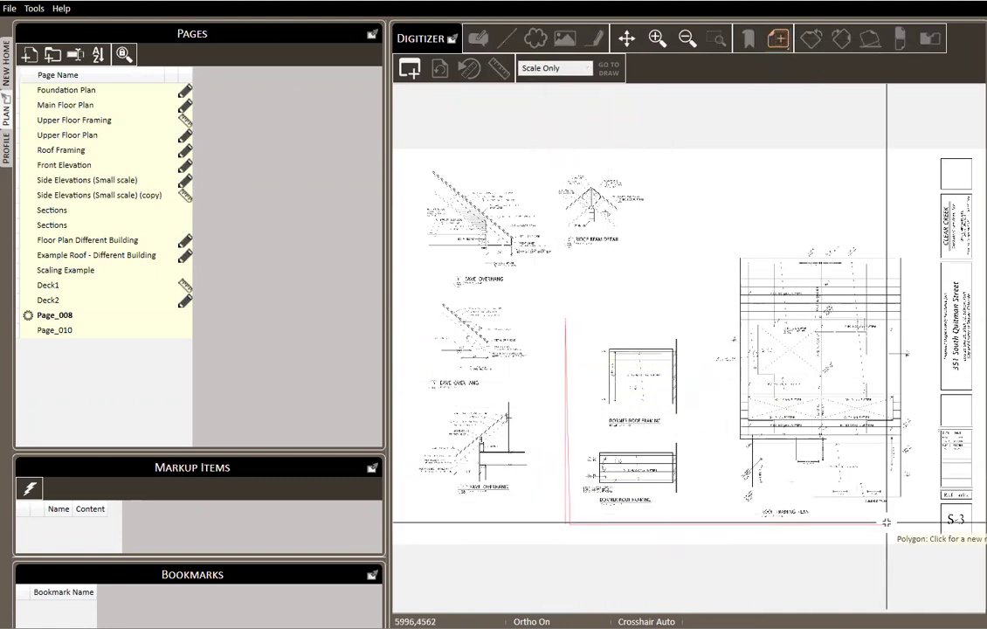
pyautogui.click(928, 524)
pyautogui.click(918, 217)
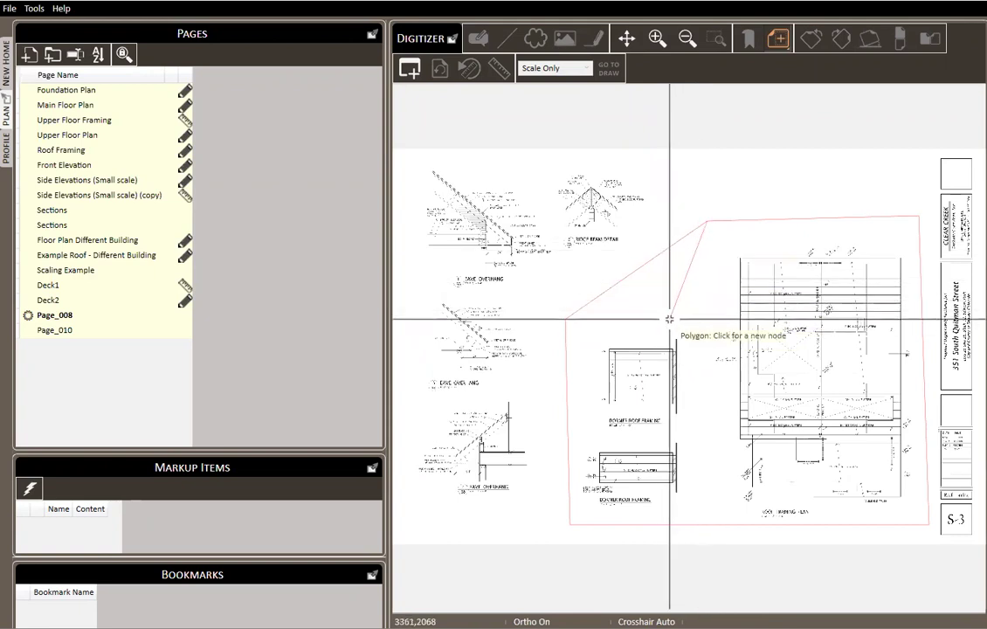
pyautogui.doubleClick(713, 304)
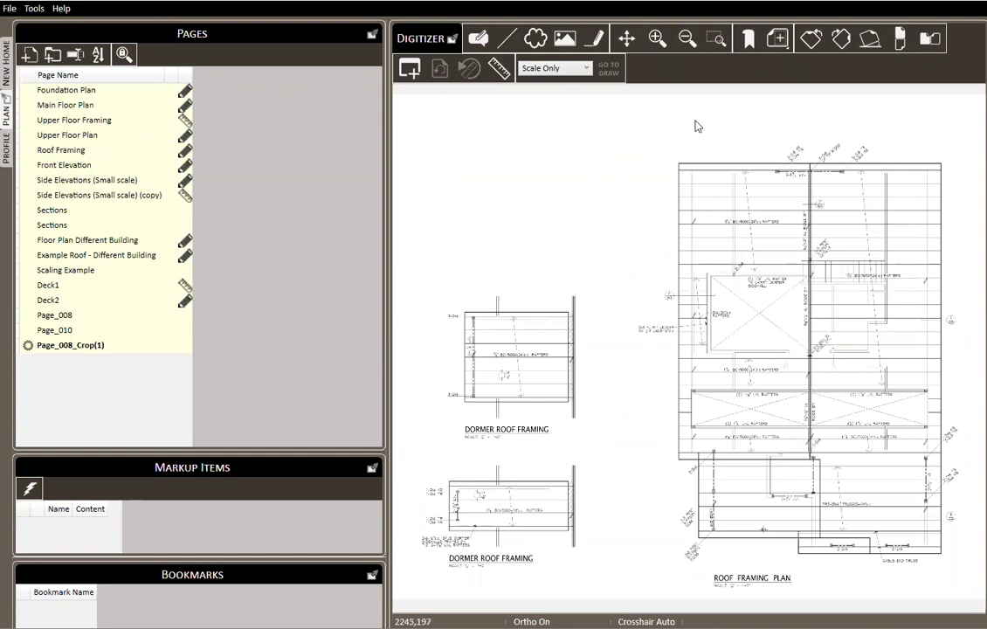
# Step: On the Example Roof - Different Building page, capture a rectangular layout enclosing the whole Basic Roof Framing drawing
pyautogui.rightClick(775, 42)
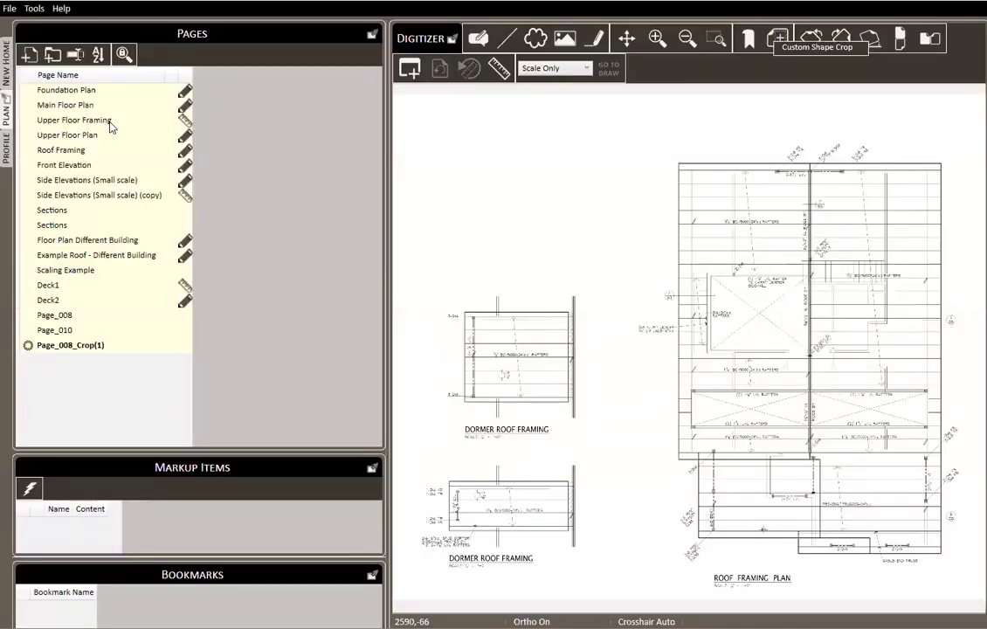
pyautogui.click(79, 256)
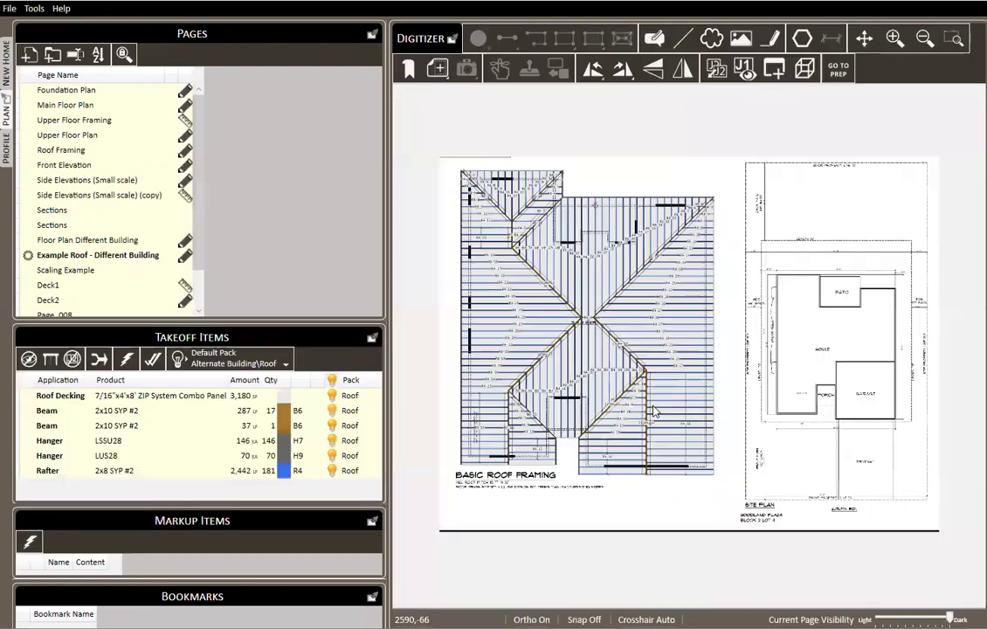
pyautogui.scroll(1, 624, 370)
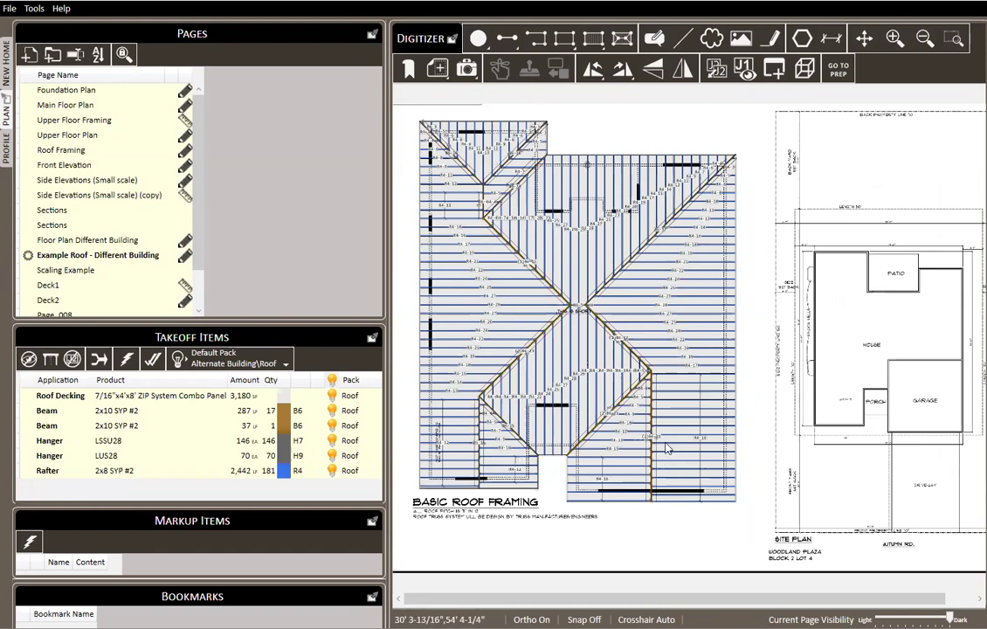
pyautogui.click(465, 69)
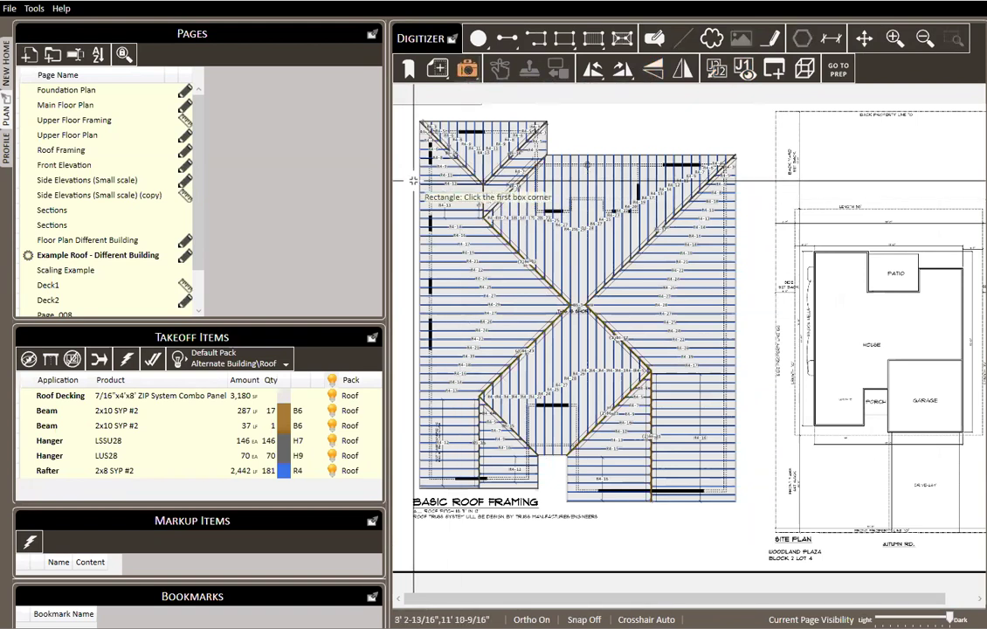
pyautogui.click(404, 115)
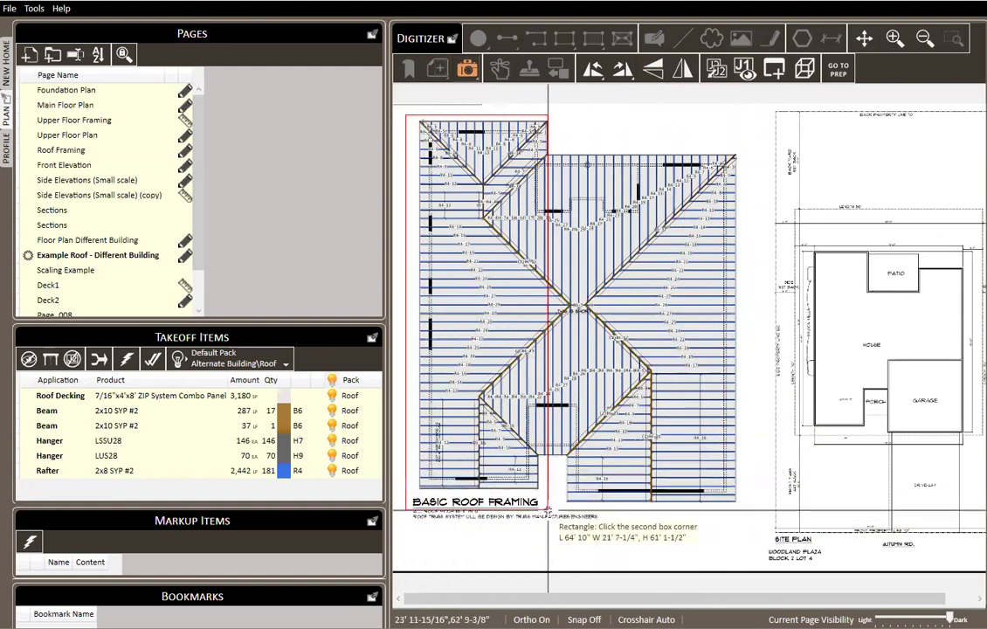
pyautogui.click(741, 504)
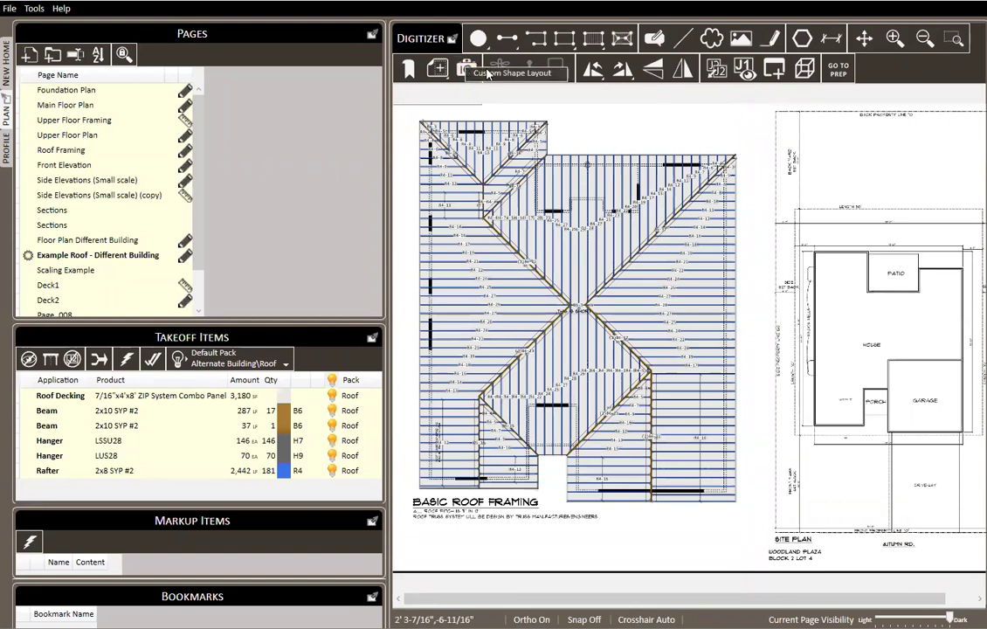
# Step: Capture a custom shape layout around the Basic Roof Framing drawing, excluding its caption, and title it Roof Framing
pyautogui.click(551, 75)
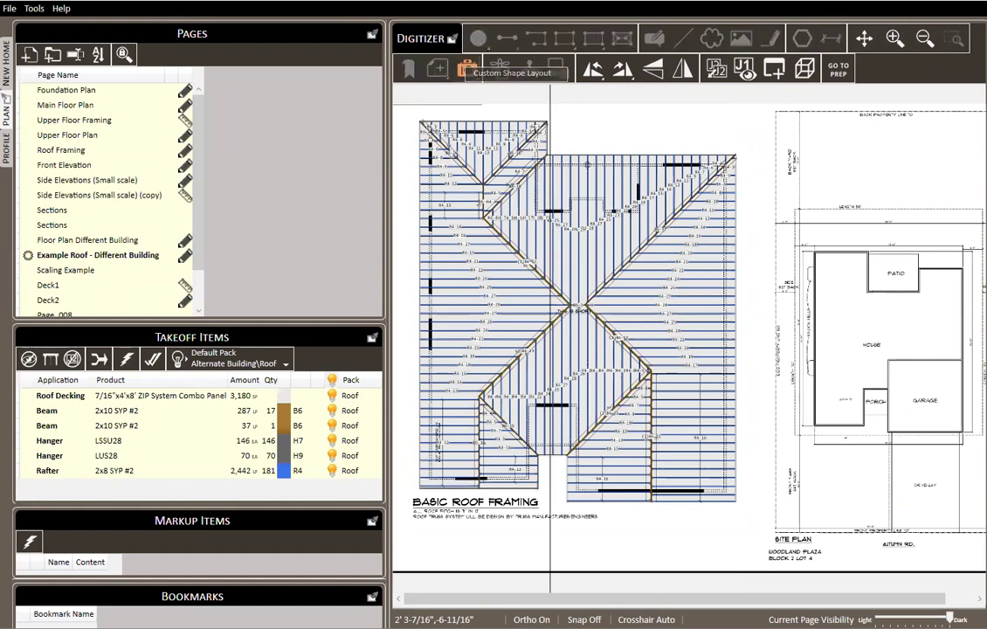
pyautogui.click(762, 114)
pyautogui.click(752, 513)
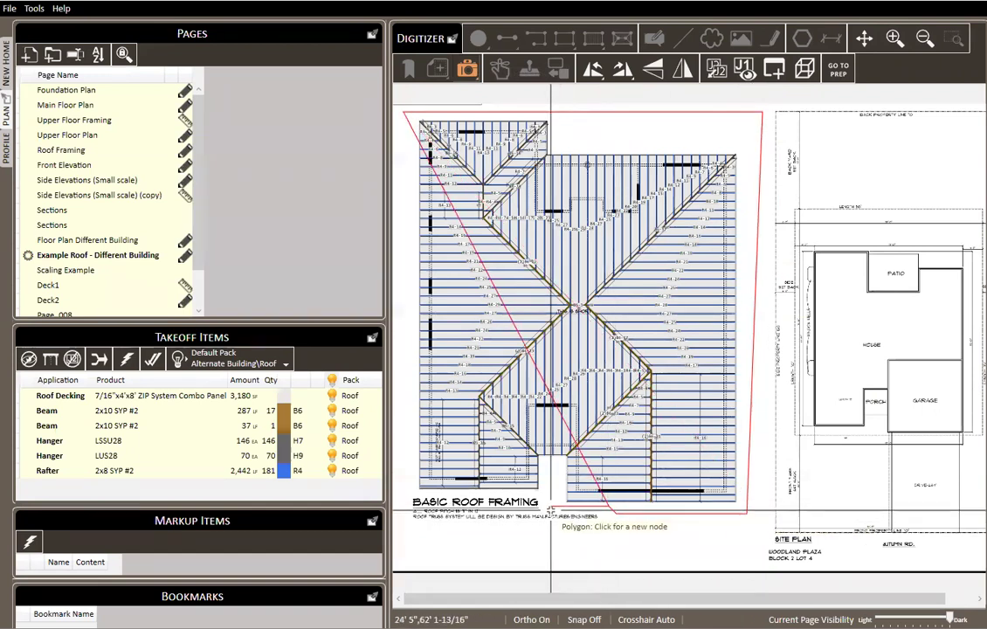
pyautogui.click(404, 491)
pyautogui.rightClick(552, 324)
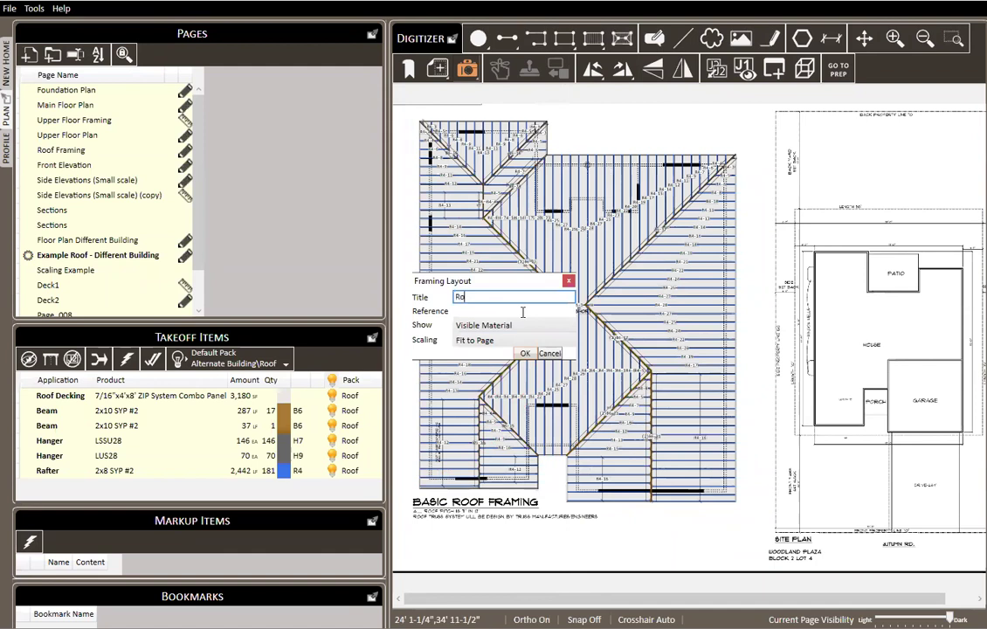
pyautogui.press('Return')
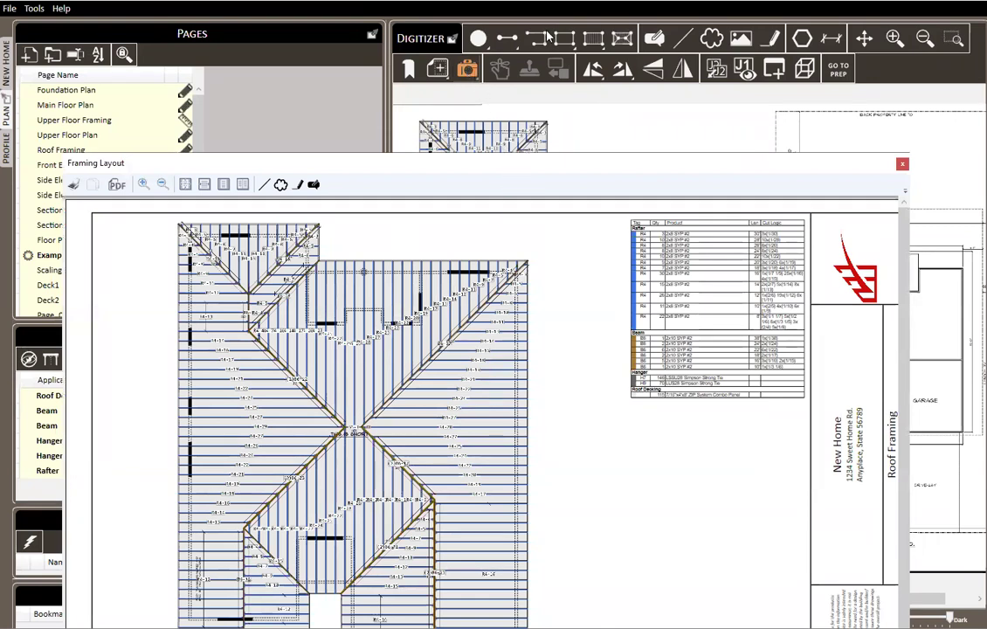
# Step: Examine the rafter, beam and hanger labels on the captured Roof Framing layout sheet, and close it
pyautogui.moveTo(520, 167); pyautogui.dragTo(549, 36)
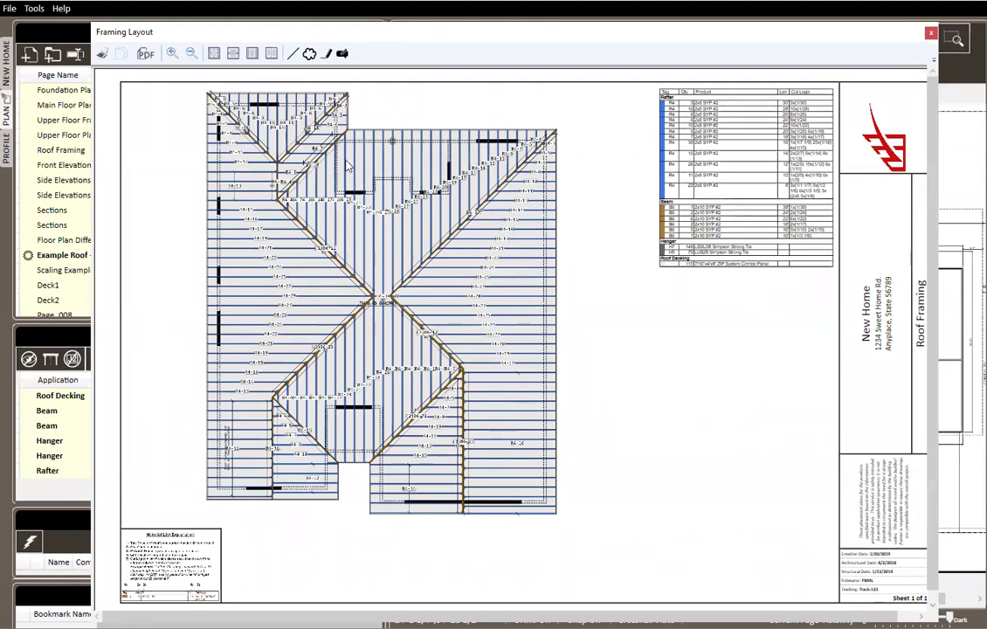
pyautogui.scroll(3, 307, 179)
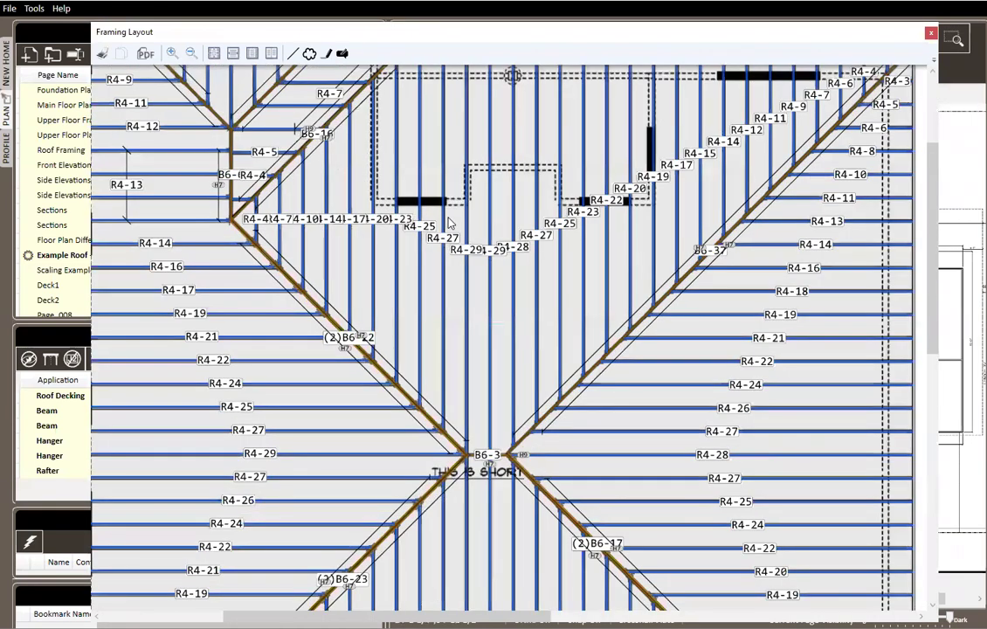
pyautogui.scroll(1, 450, 224)
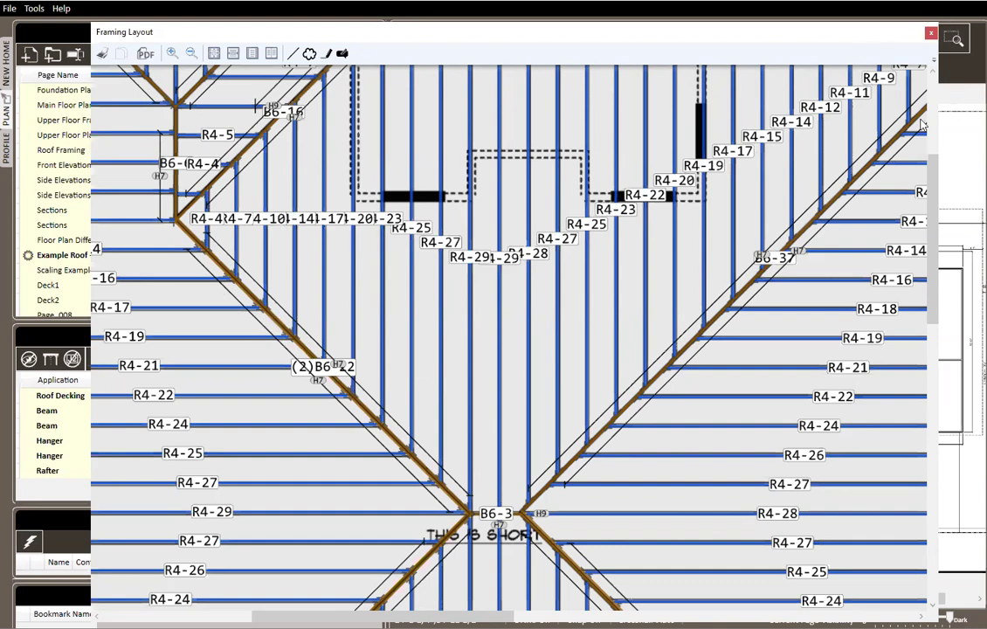
pyautogui.scroll(-1, 358, 251)
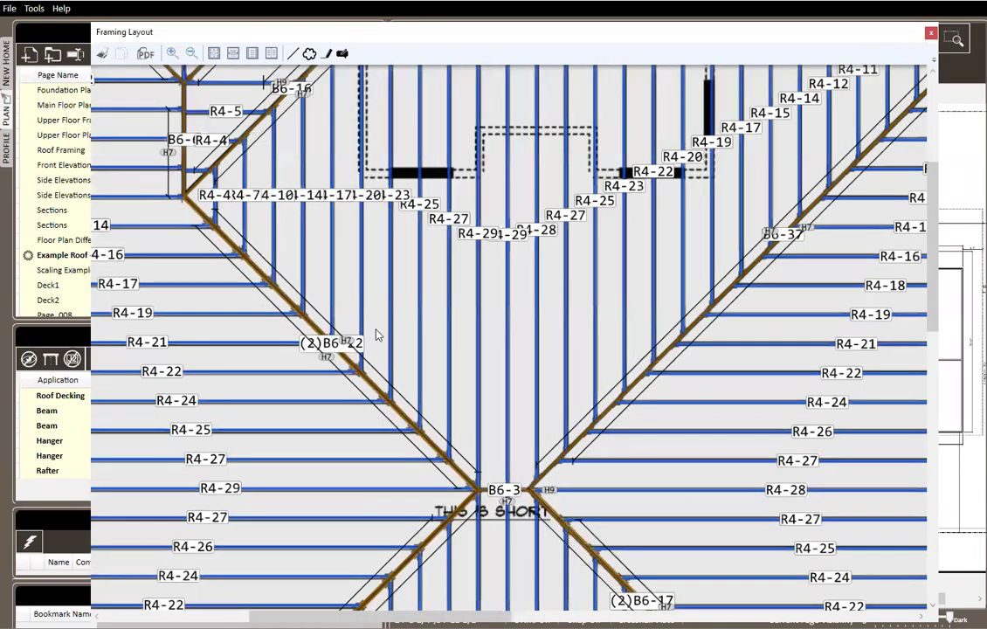
pyautogui.scroll(2, 374, 330)
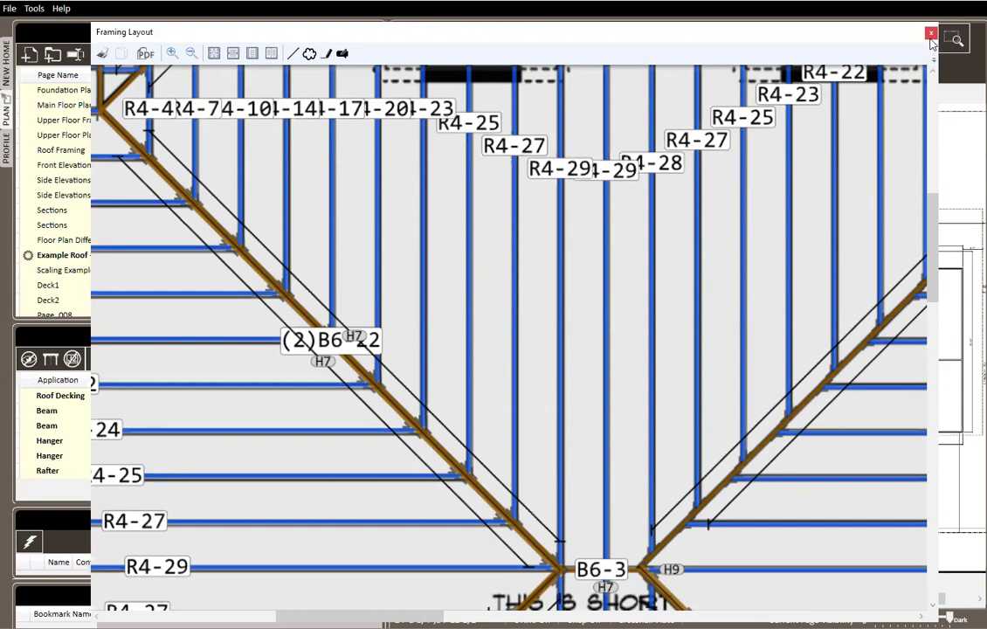
pyautogui.scroll(-6, 657, 245)
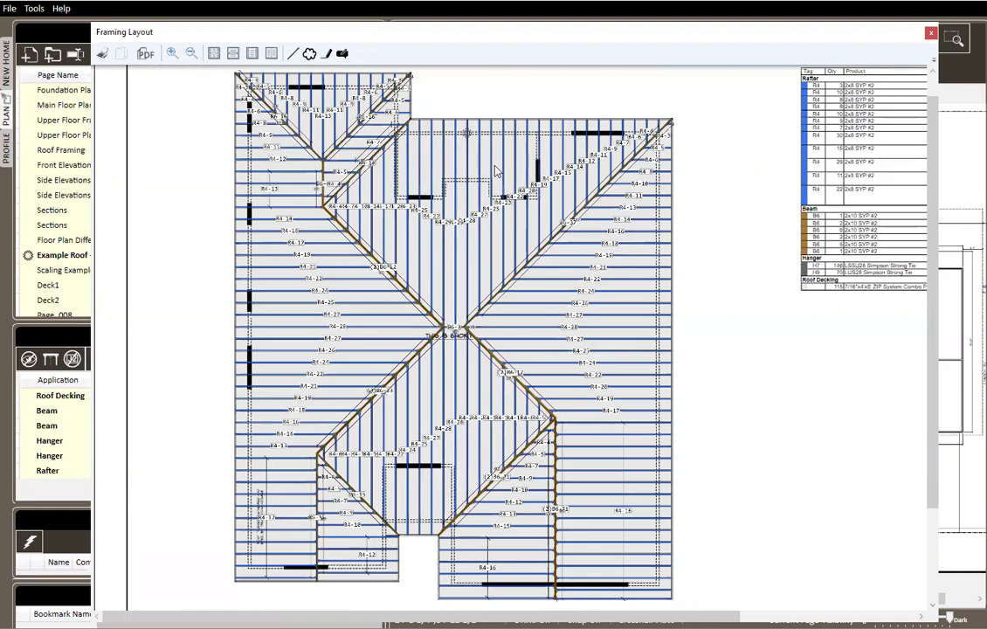
pyautogui.click(930, 35)
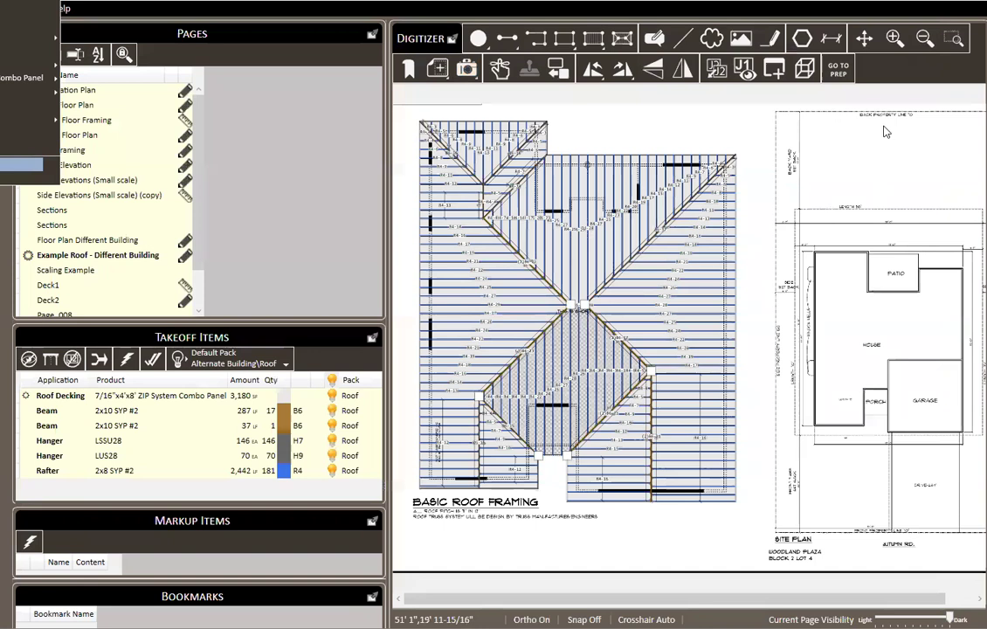
pyautogui.click(747, 165)
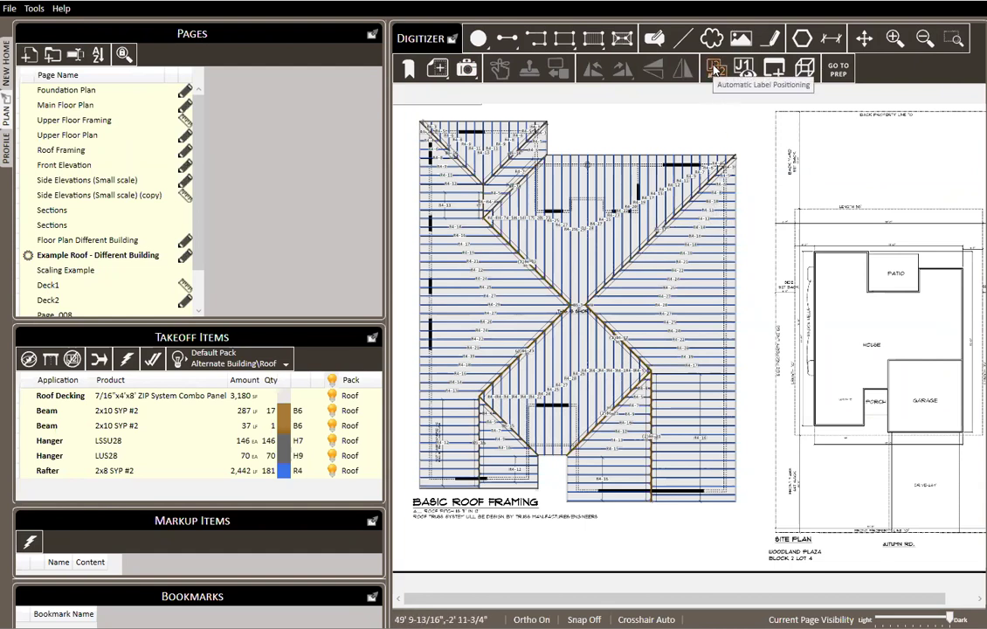
# Step: Apply automatic label positioning to the overlapping rafter and beam labels on the roof plan
pyautogui.scroll(5, 603, 339)
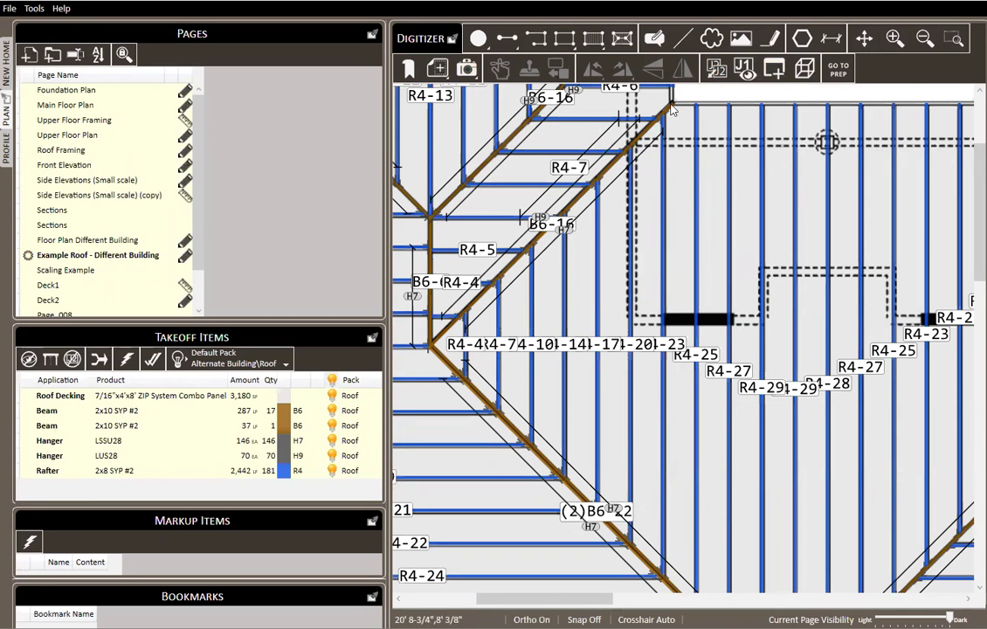
pyautogui.click(719, 69)
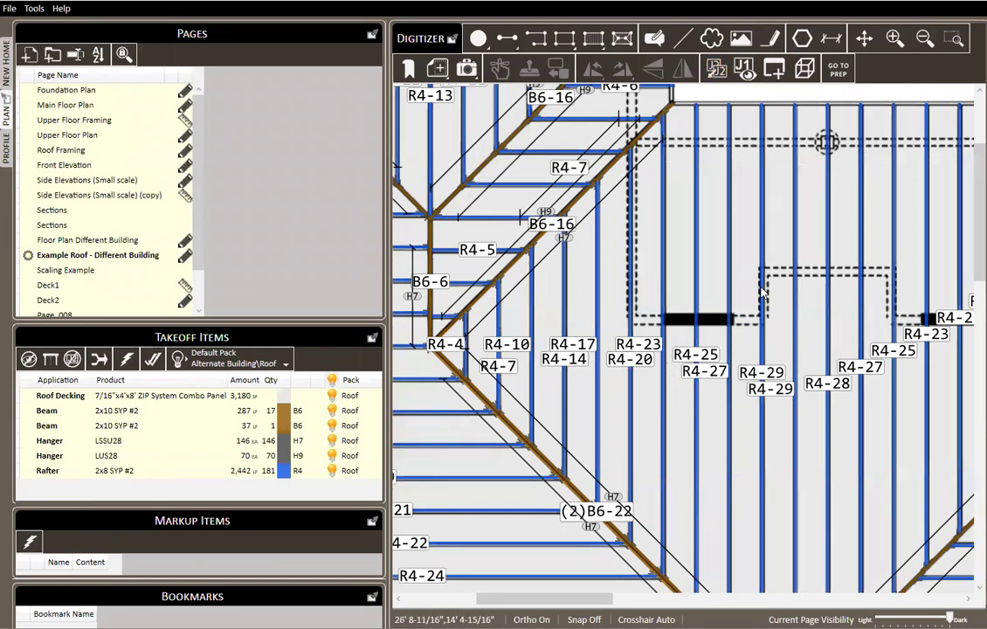
pyautogui.scroll(-2, 763, 291)
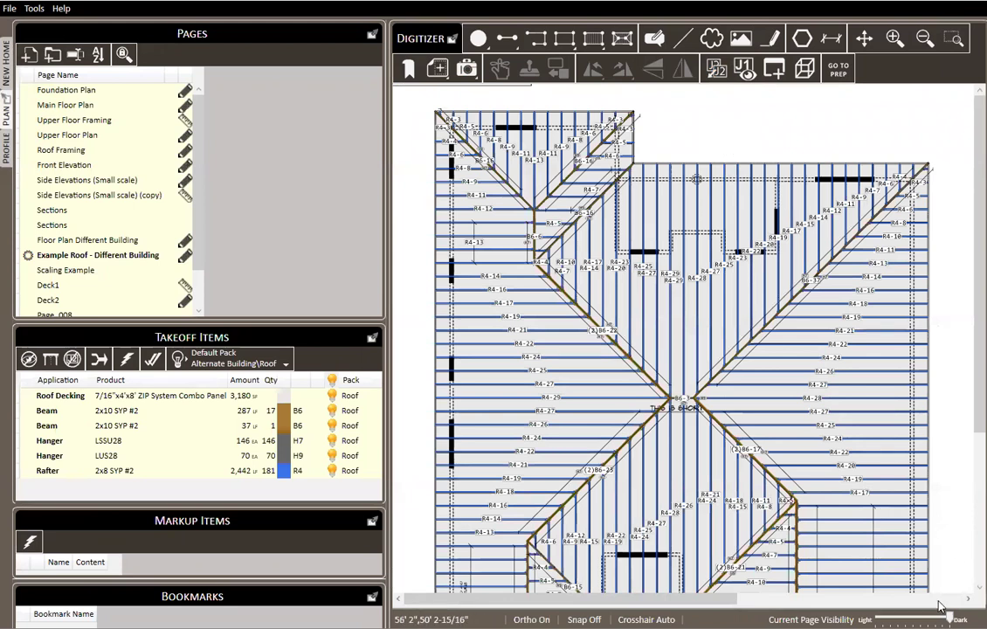
# Step: Try a lighter current page visibility for the roof plan and restore it to fully dark
pyautogui.moveTo(951, 618); pyautogui.dragTo(898, 617)
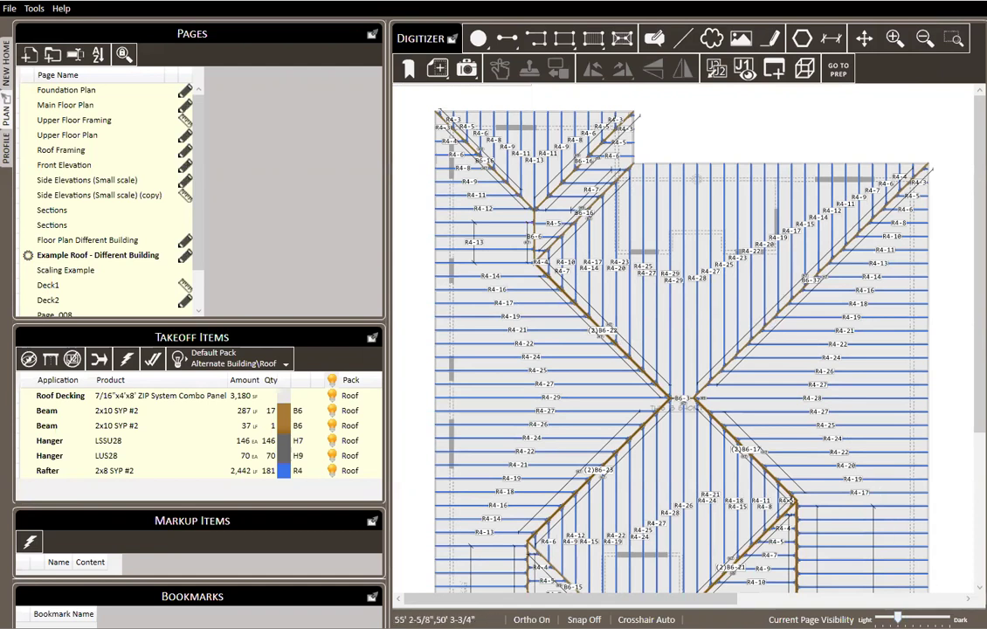
pyautogui.moveTo(898, 617); pyautogui.dragTo(949, 617)
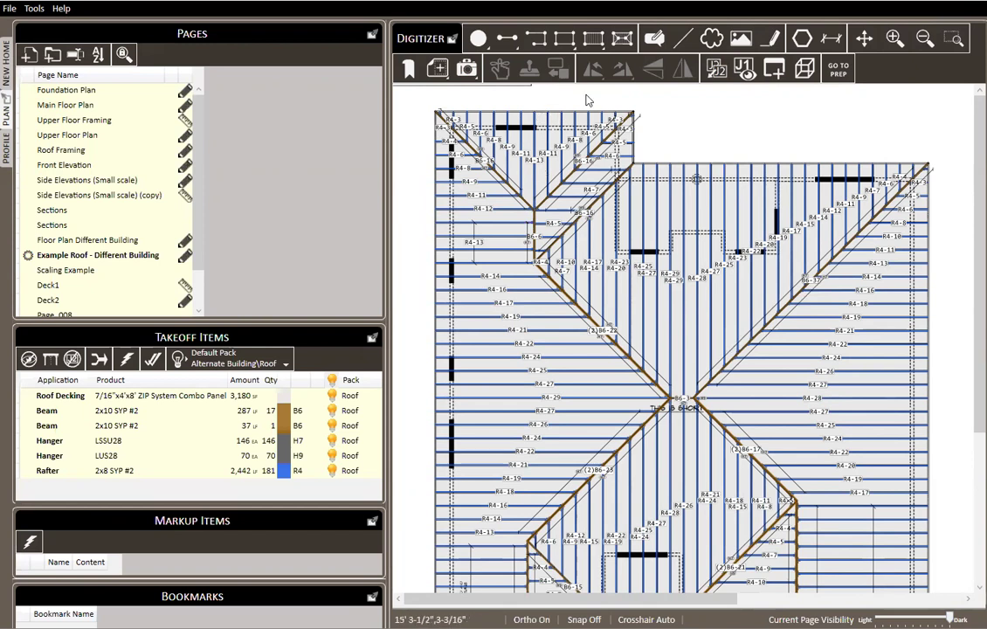
# Step: In the project's Framing Layouts settings, enable automatic label positioning and Page Visibility Override, setting the override slightly lighter
pyautogui.click(6, 73)
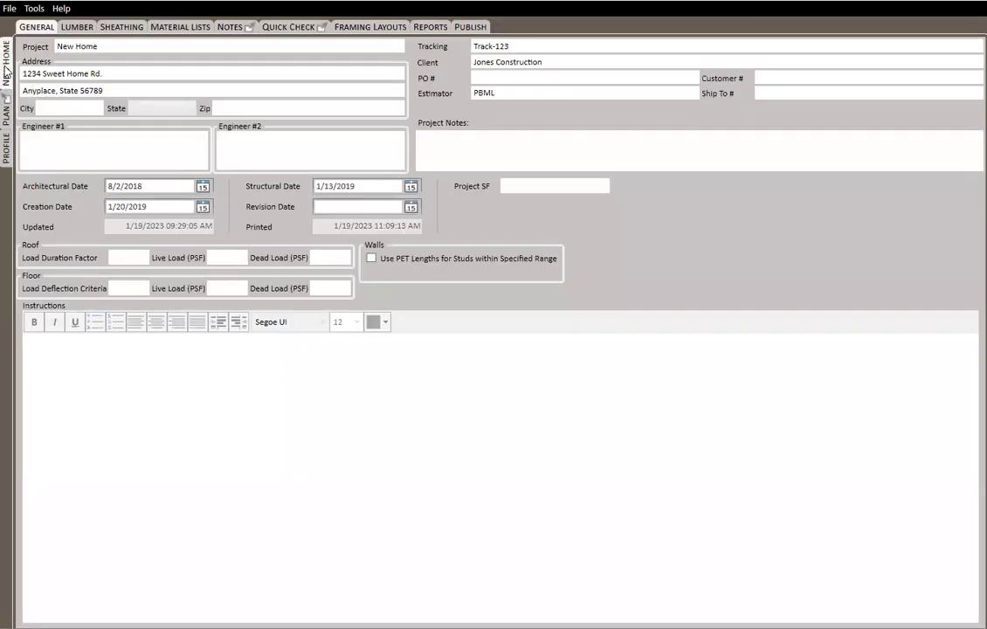
pyautogui.click(368, 28)
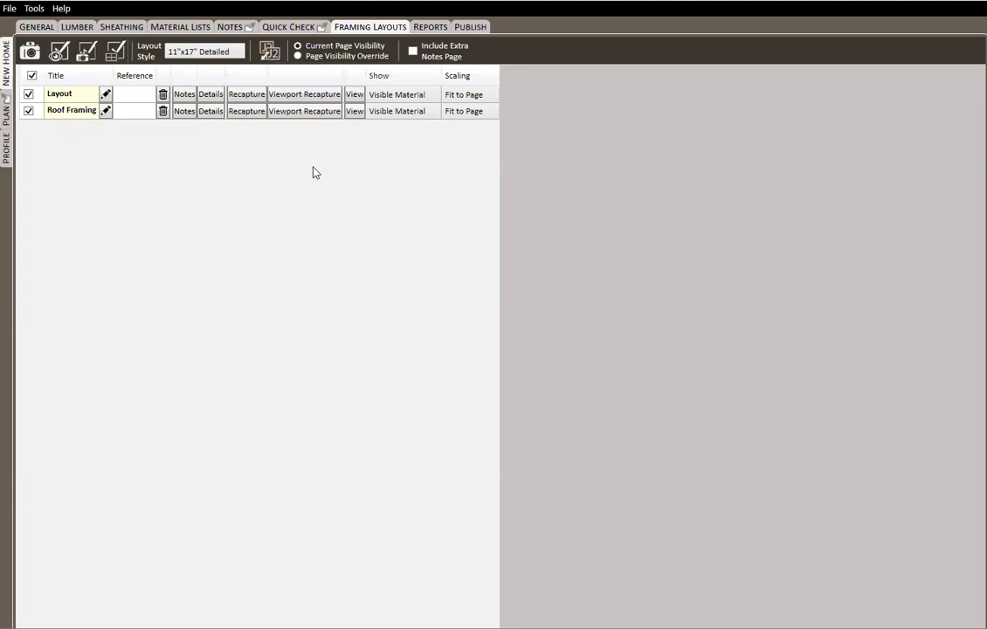
pyautogui.click(270, 54)
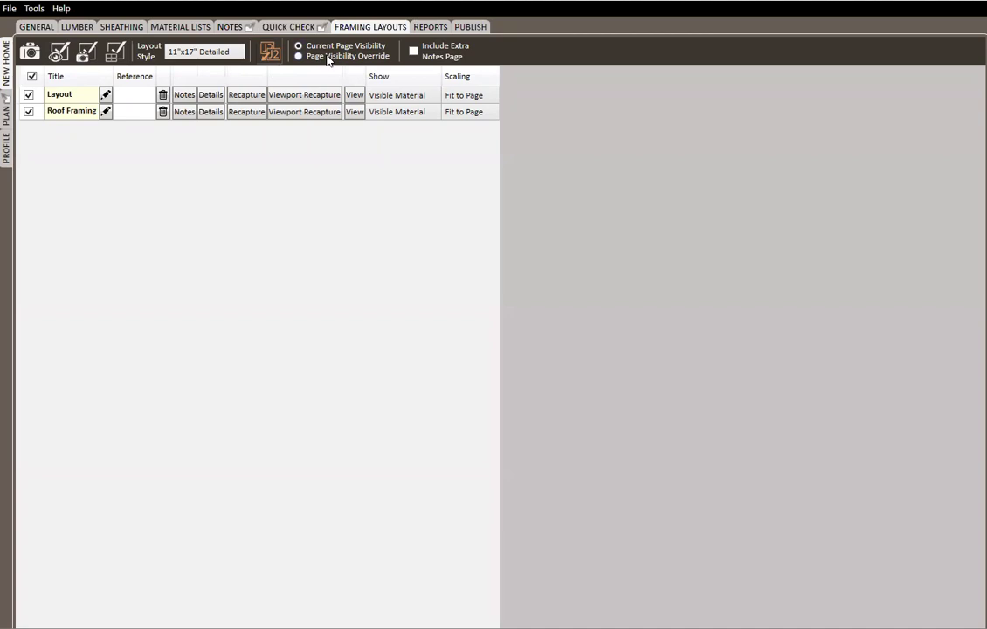
pyautogui.click(300, 56)
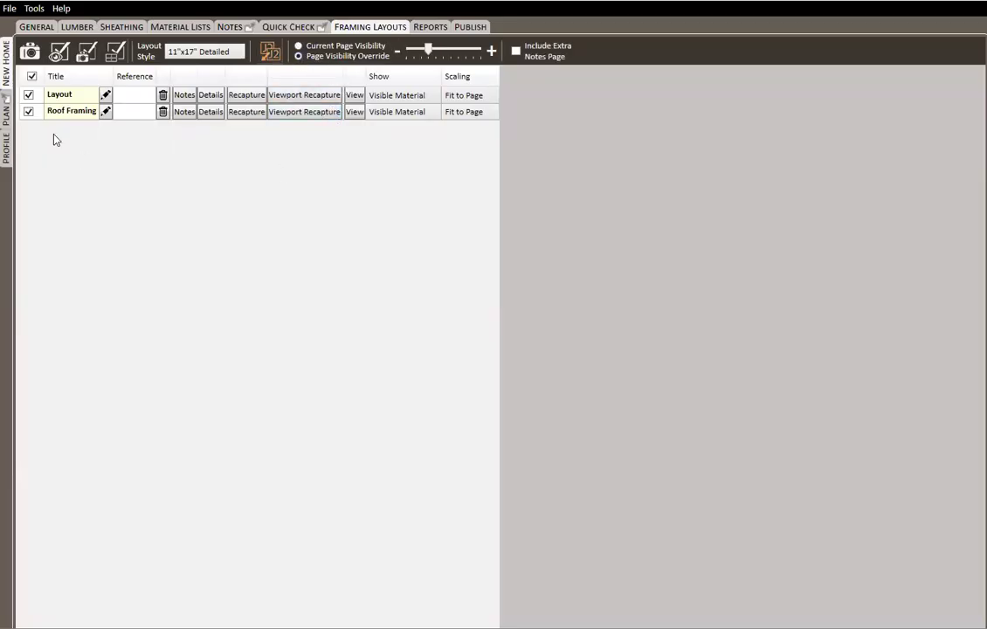
pyautogui.click(6, 111)
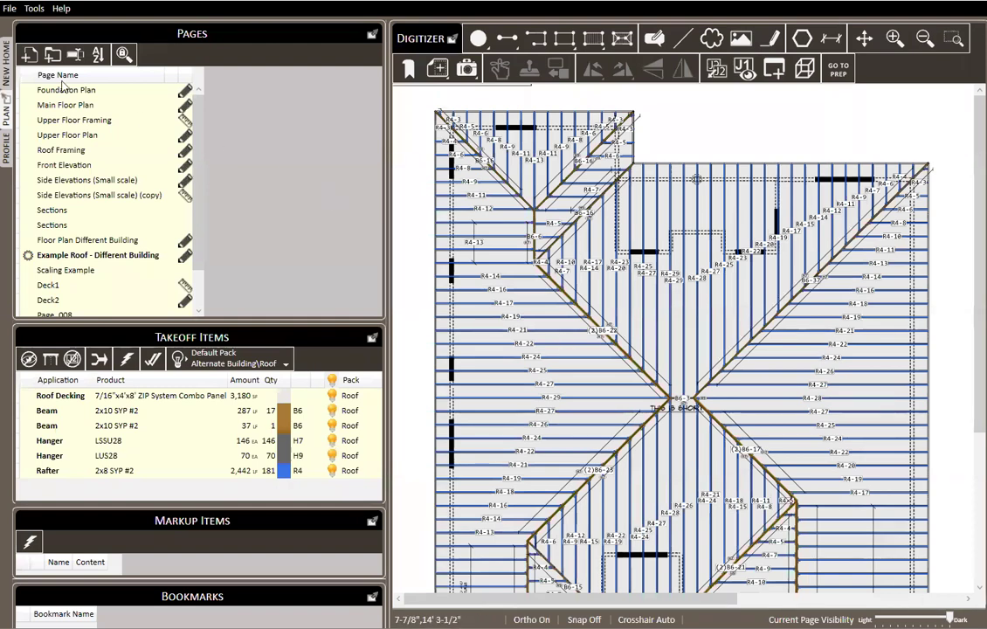
pyautogui.click(6, 58)
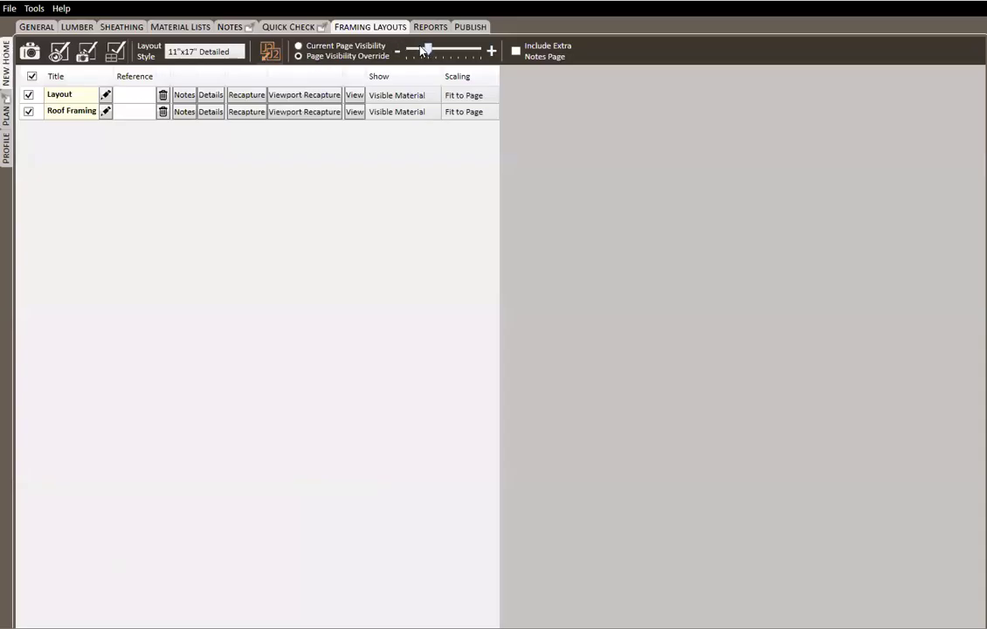
pyautogui.moveTo(430, 47)
pyautogui.moveTo(433, 45); pyautogui.dragTo(426, 50)
# Step: Return to the plan and reload the Example Roof - Different Building page by way of Floor Plan Different Building
pyautogui.click(6, 106)
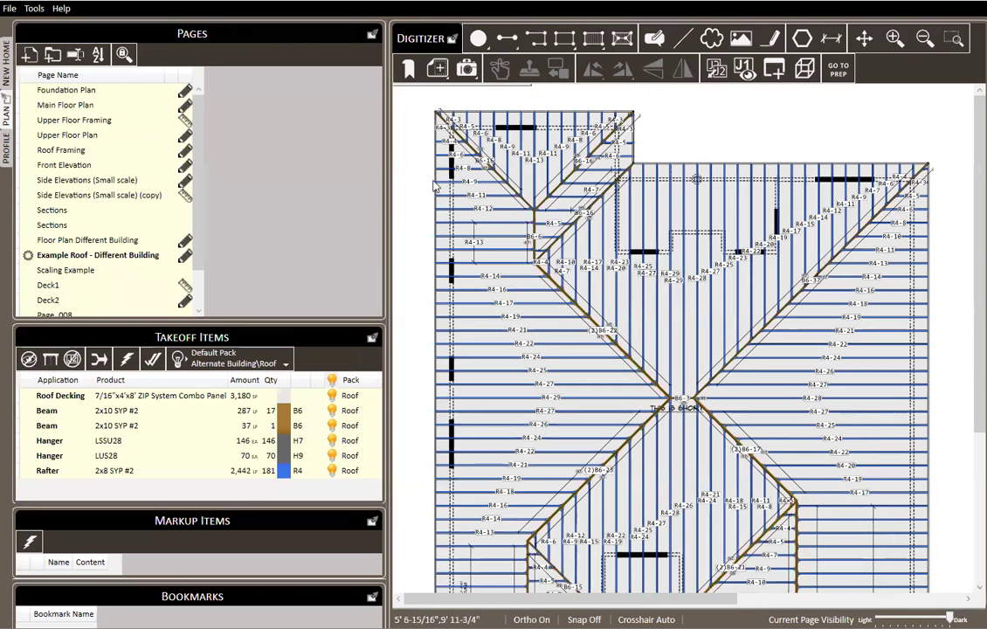
pyautogui.click(7, 61)
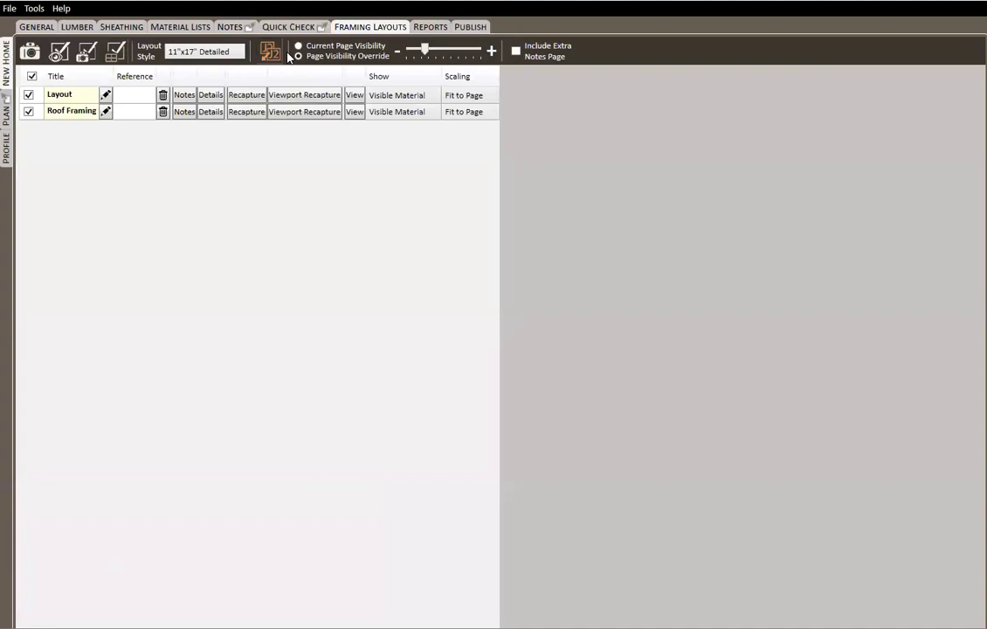
pyautogui.click(7, 109)
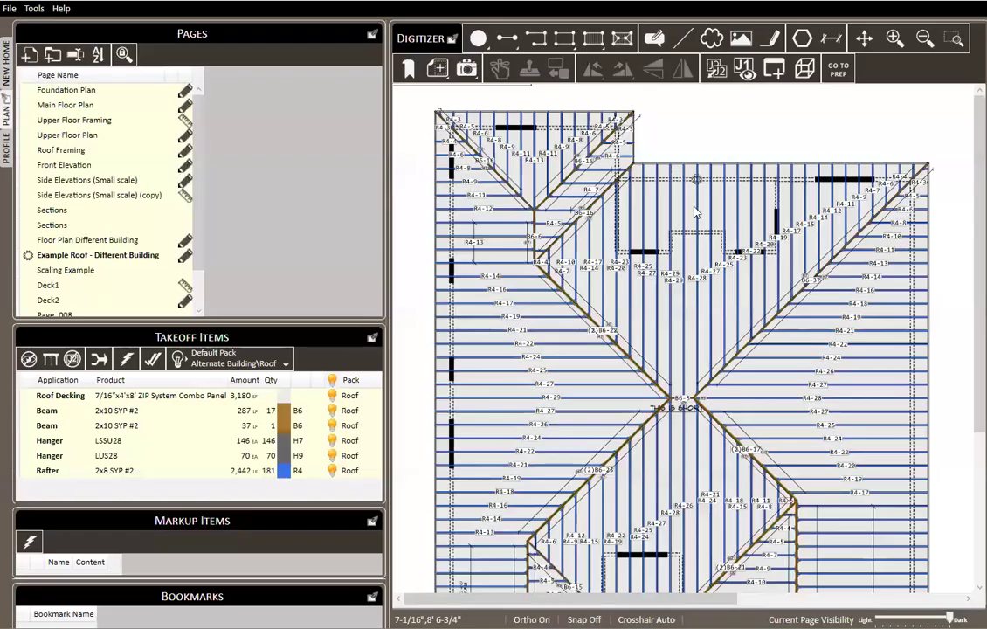
pyautogui.click(88, 239)
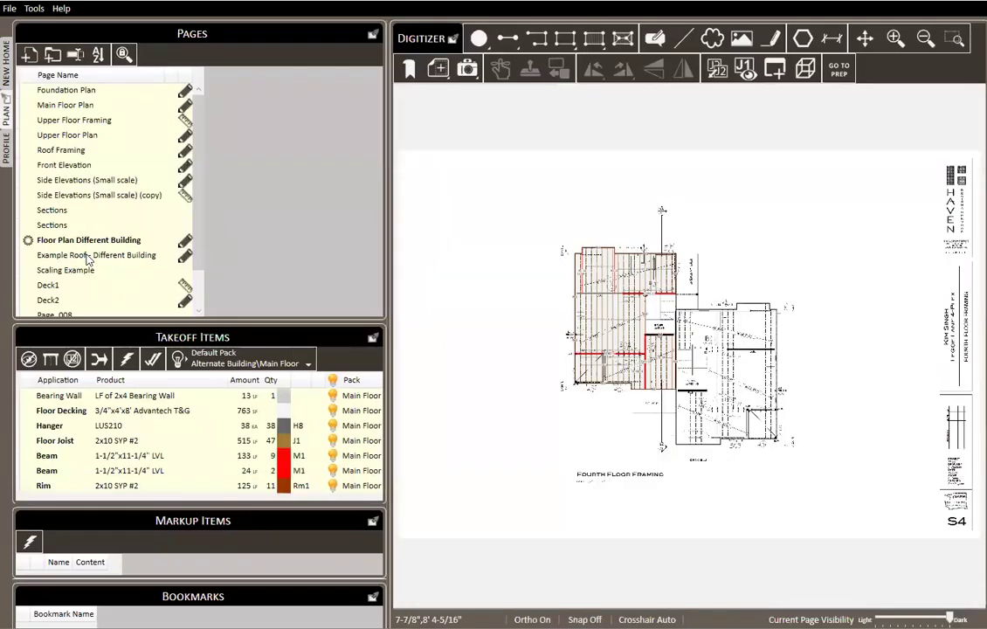
pyautogui.click(101, 255)
# Step: Capture a rectangular layout about 53 ft by 63 ft around the Basic Roof Framing drawing and its caption, titled Layout
pyautogui.scroll(1, 606, 214)
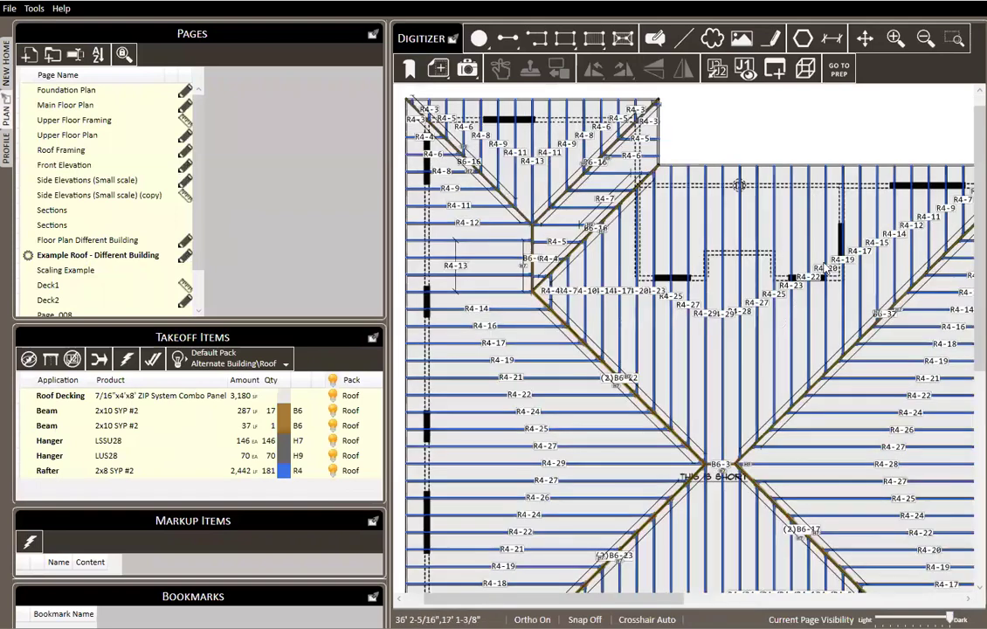
pyautogui.scroll(-2, 689, 306)
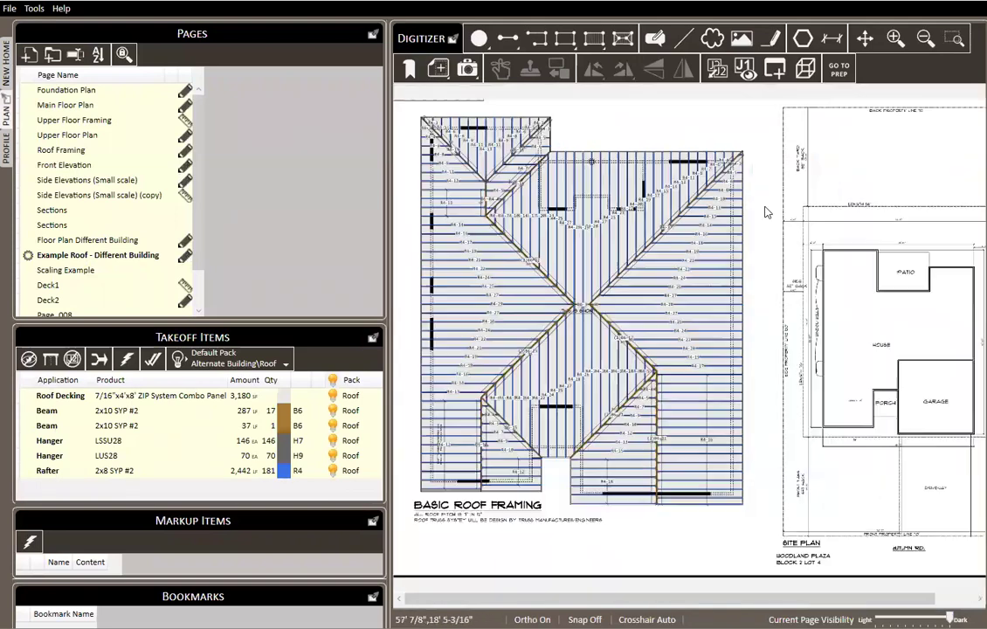
pyautogui.scroll(-1, 524, 437)
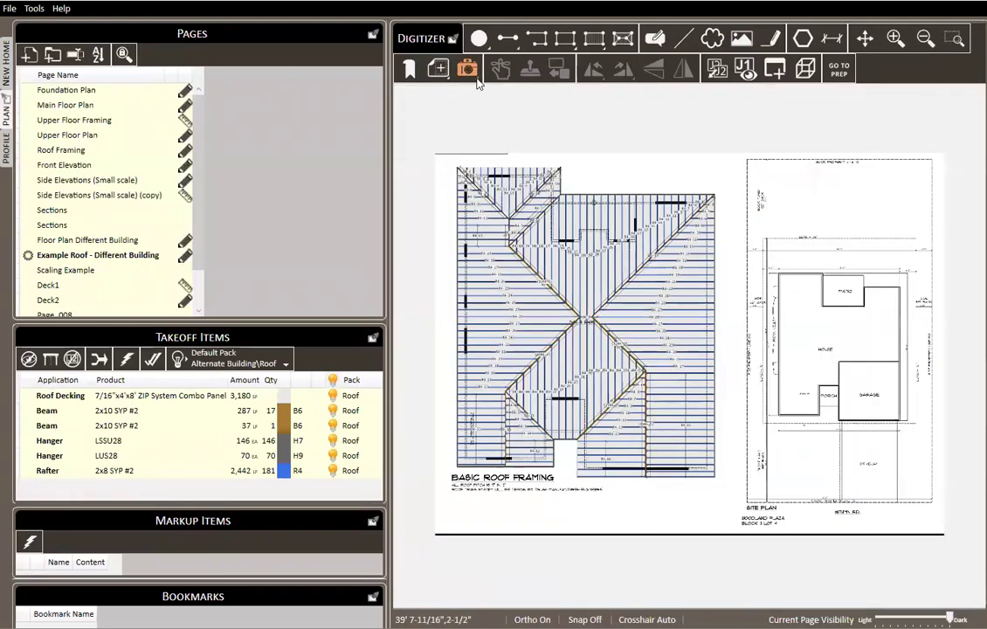
pyautogui.click(450, 159)
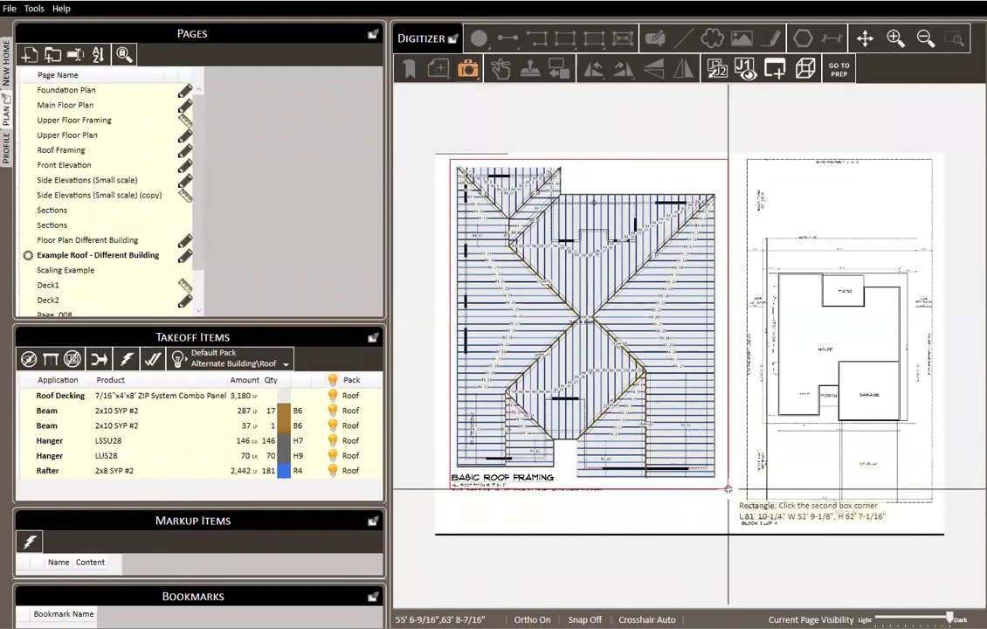
pyautogui.click(739, 497)
pyautogui.write('Roof')
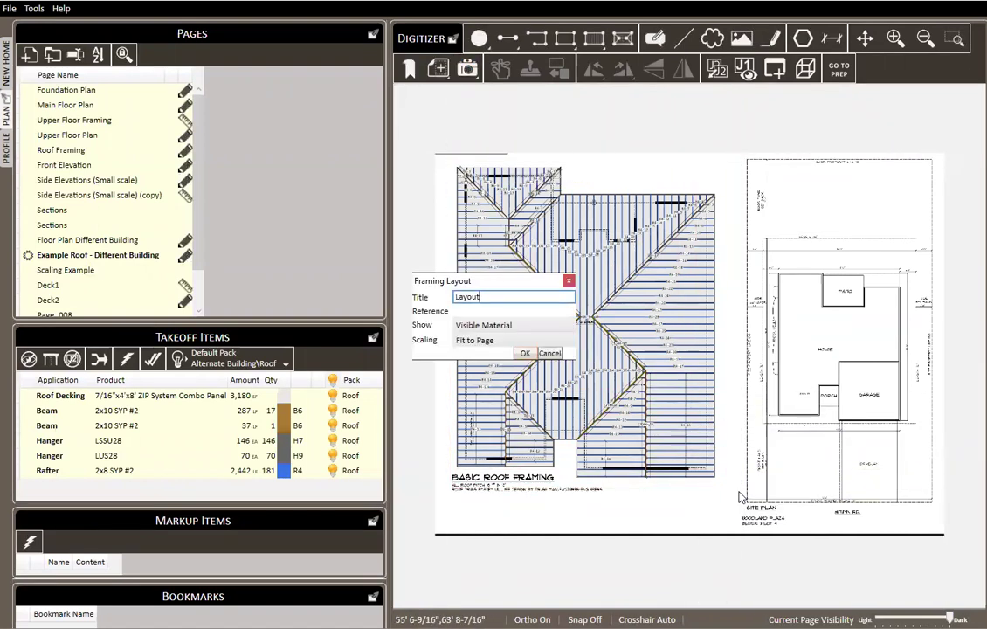
pyautogui.press('Return')
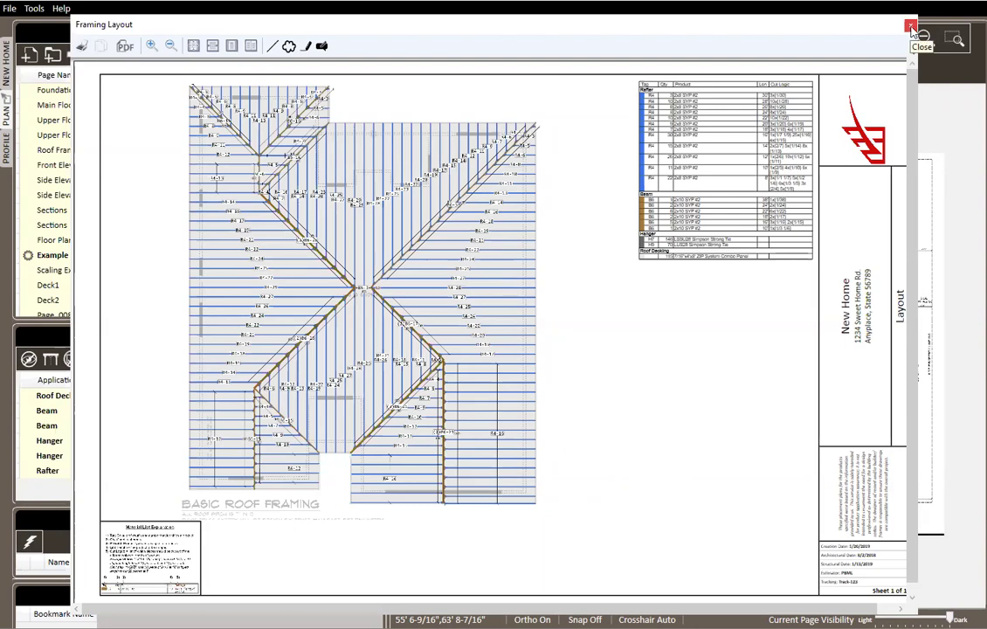
# Step: Examine the captured layout's label placement and plan background, and compare them with the plan after closing the layout
pyautogui.scroll(3, 550, 162)
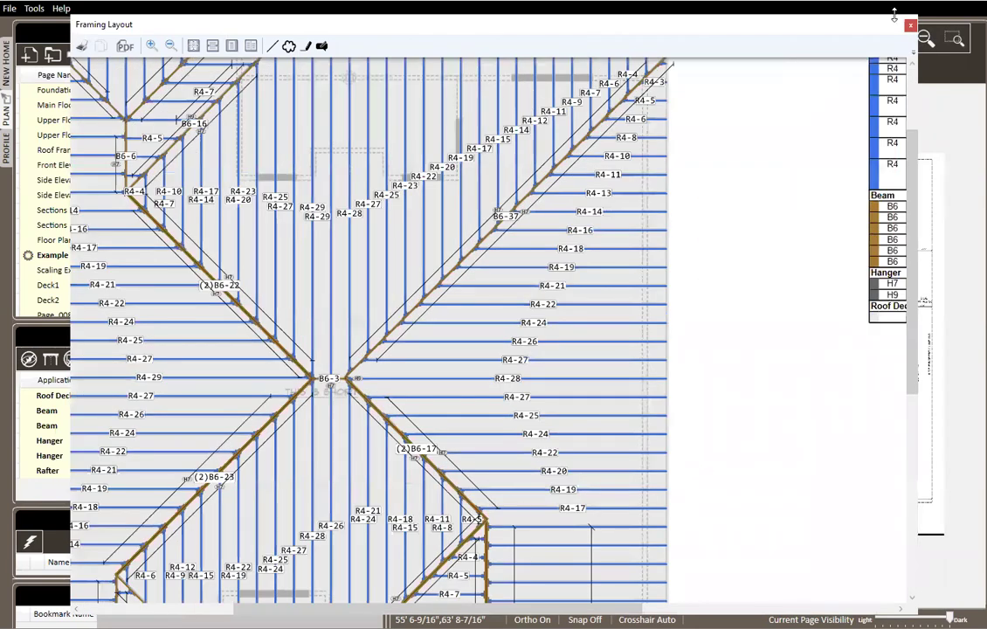
pyautogui.click(911, 27)
pyautogui.scroll(5, 778, 365)
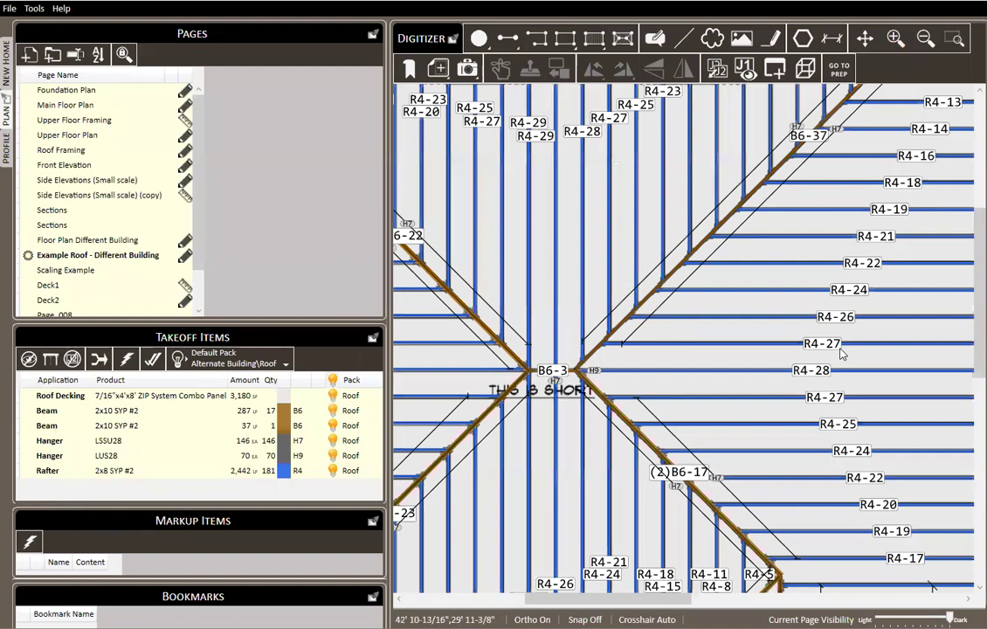
# Step: In the profile's Labeling settings, turn on Follow Member Orientation under Label Orientation and return to the plan
pyautogui.scroll(-5, 778, 366)
pyautogui.scroll(5, 824, 328)
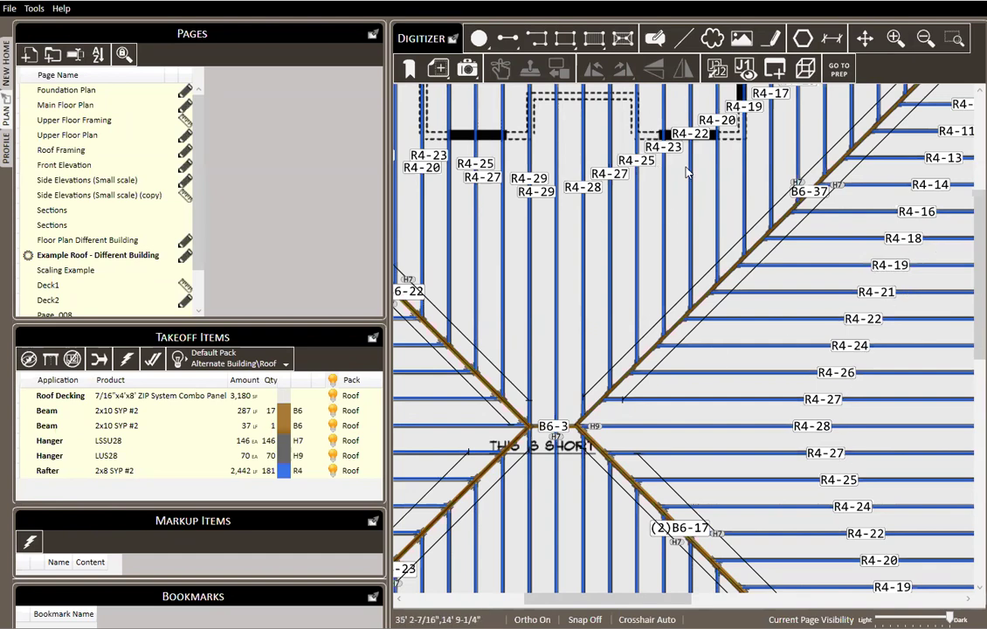
pyautogui.scroll(-3, 727, 353)
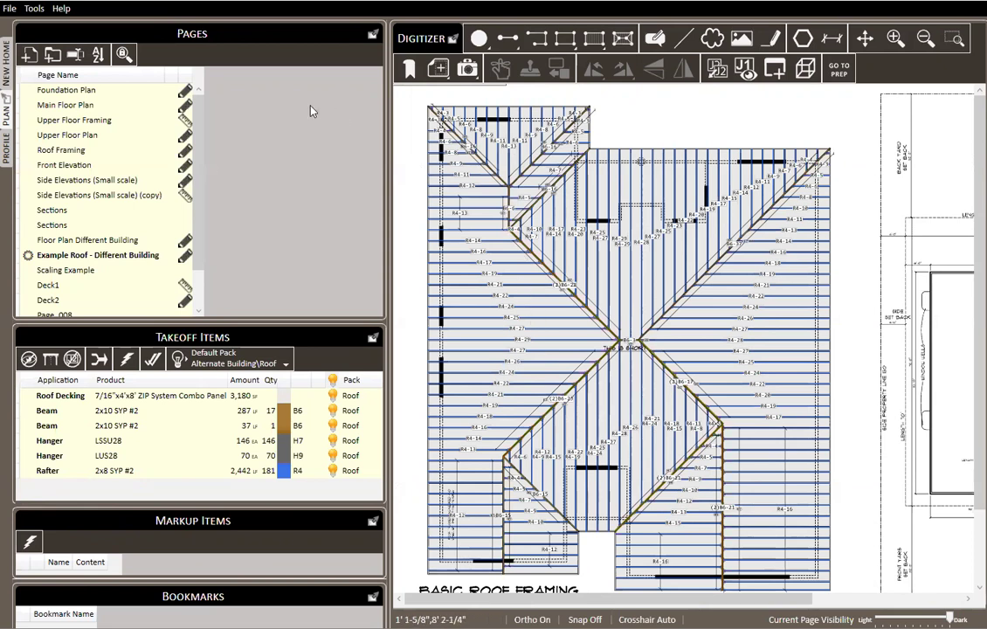
pyautogui.click(11, 143)
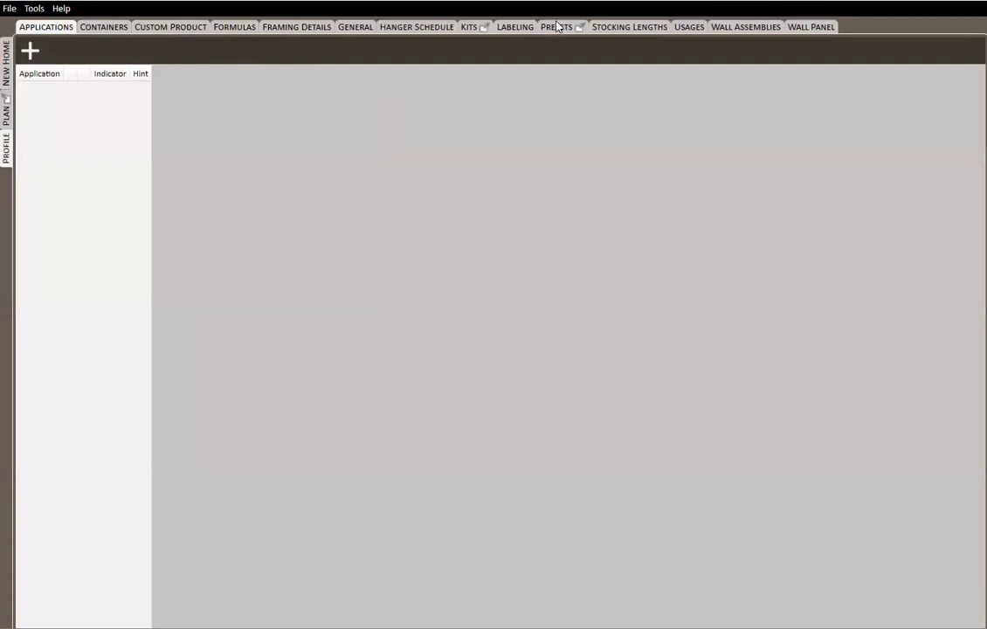
pyautogui.click(521, 29)
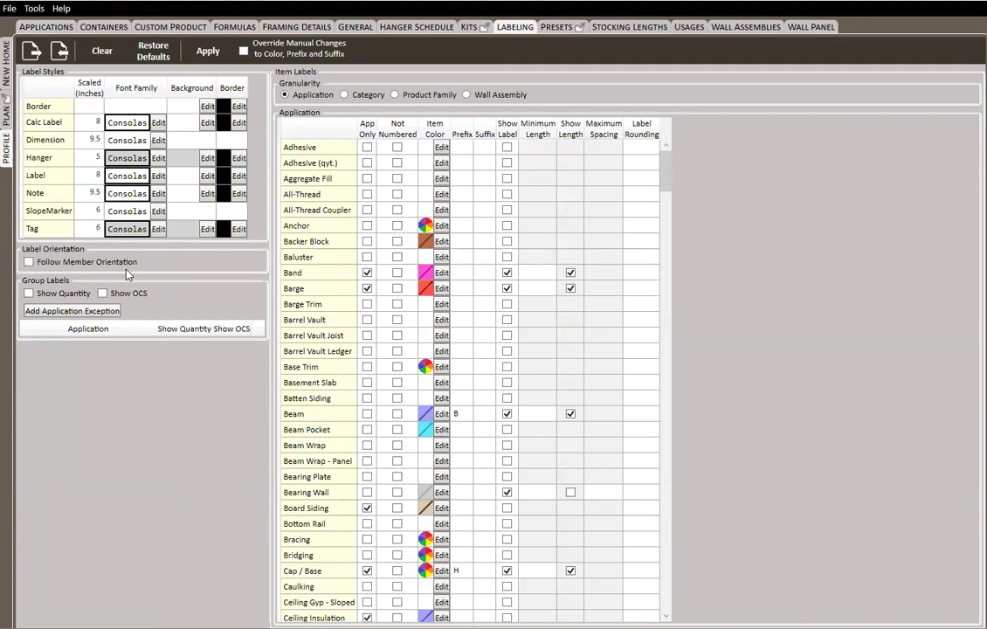
pyautogui.click(29, 262)
pyautogui.click(6, 109)
# Step: Examine how the rafter and hip beam labels are oriented along their members across the Basic Roof Framing drawing
pyautogui.scroll(3, 646, 260)
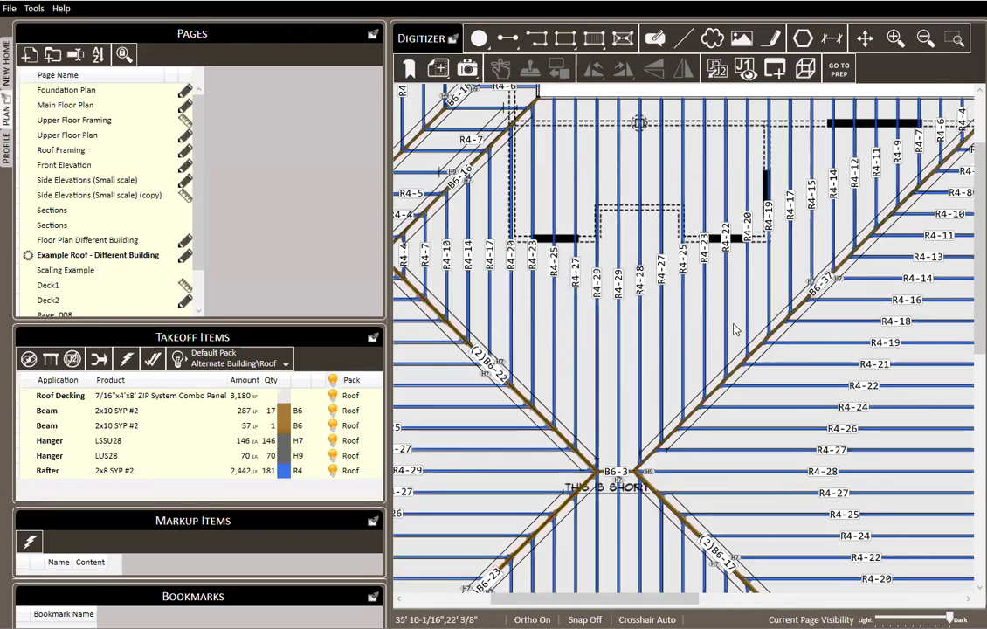
pyautogui.scroll(3, 903, 280)
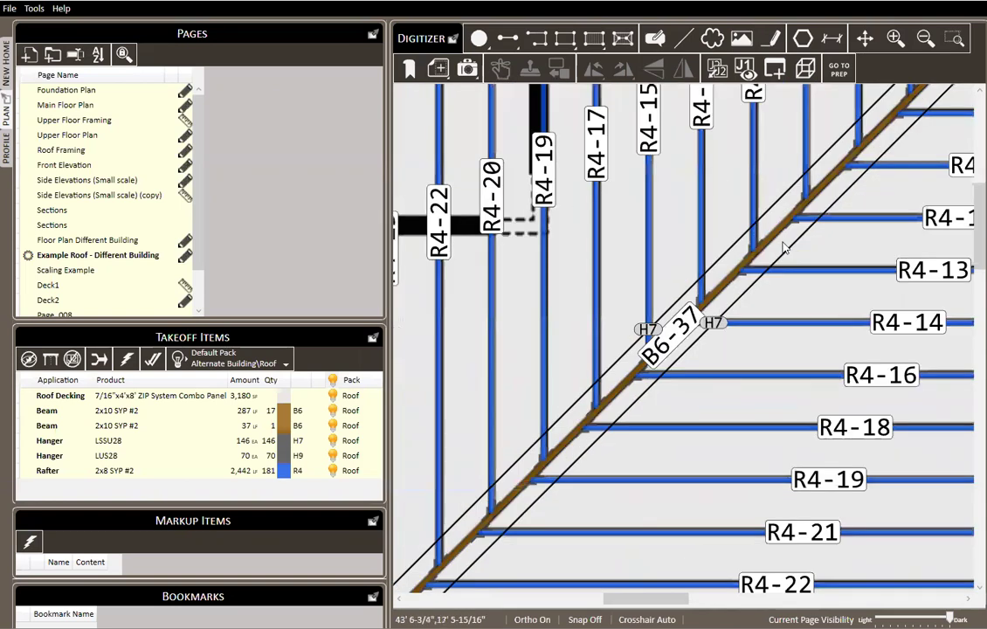
pyautogui.scroll(-3, 791, 289)
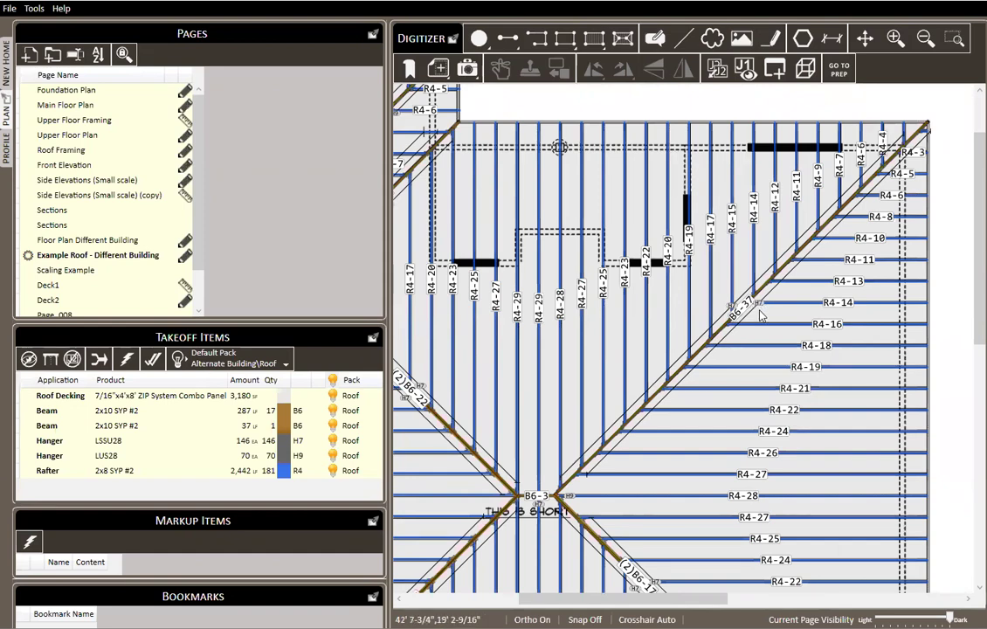
pyautogui.moveTo(760, 379); pyautogui.dragTo(828, 226)
pyautogui.scroll(-2, 813, 223)
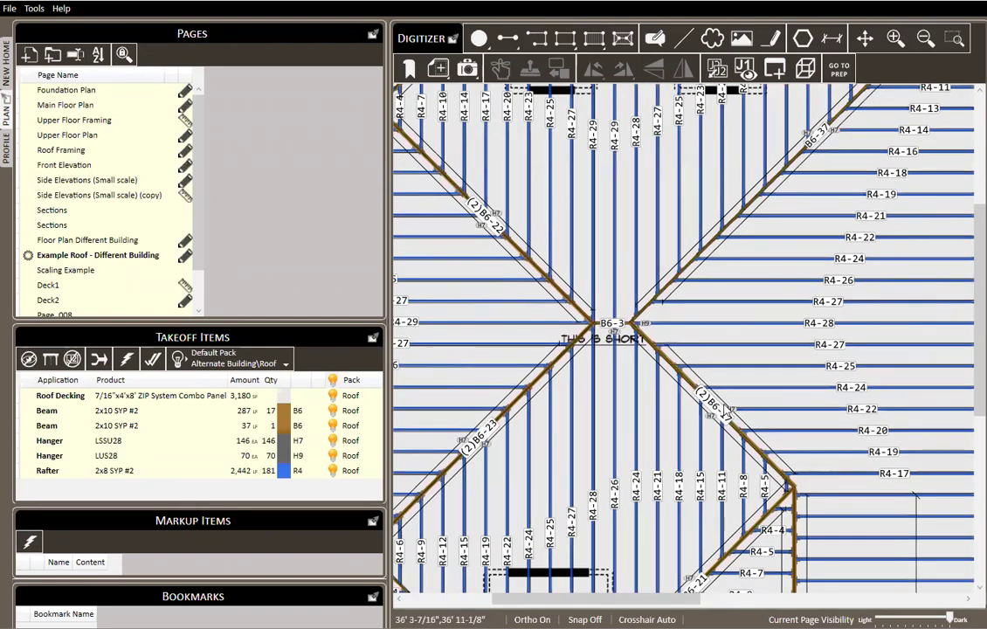
pyautogui.scroll(-1, 708, 448)
pyautogui.scroll(2, 568, 162)
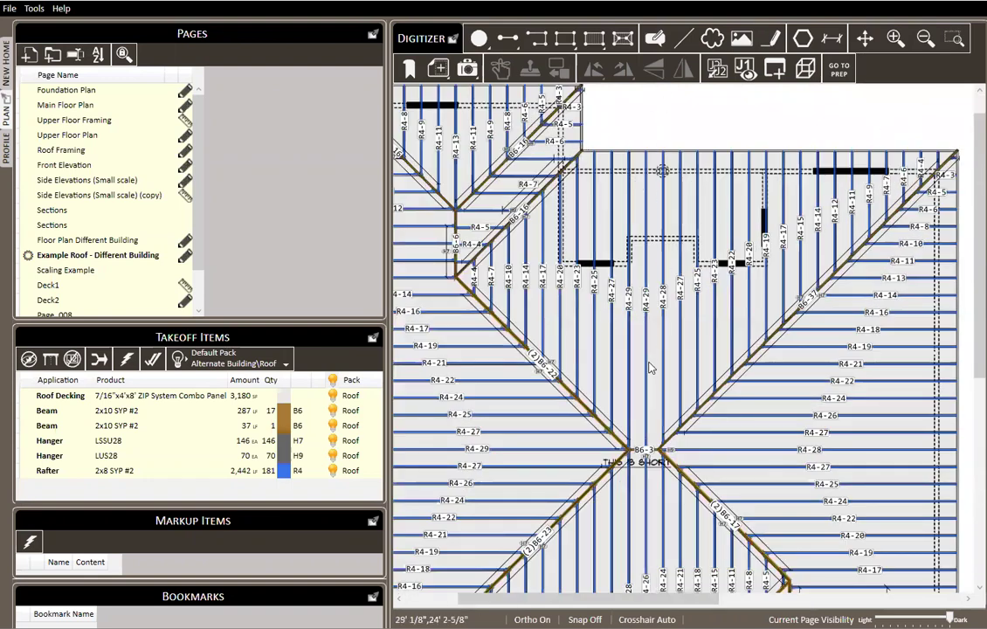
pyautogui.scroll(2, 655, 281)
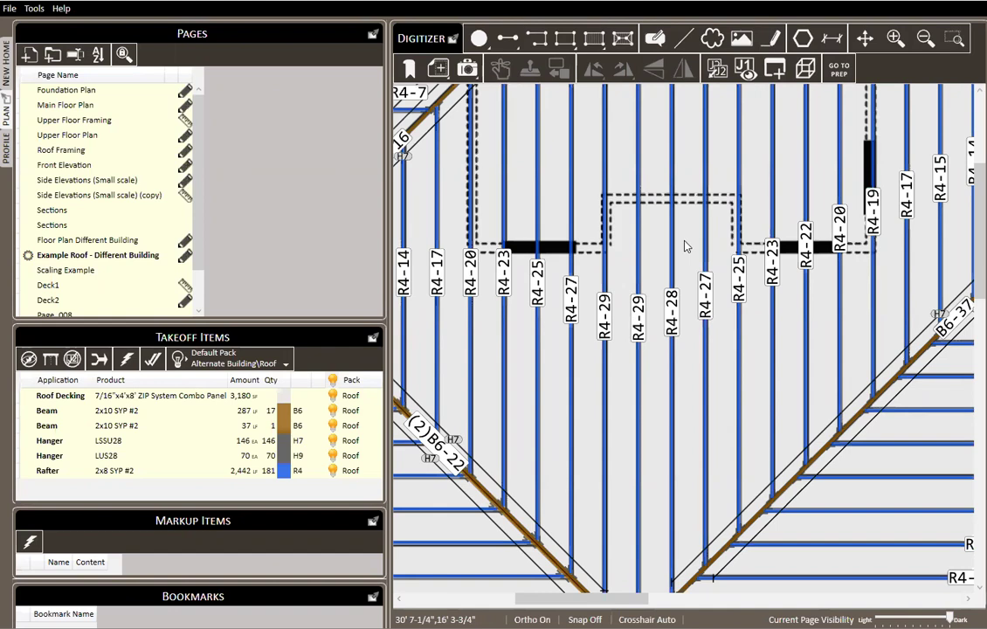
pyautogui.scroll(-5, 685, 247)
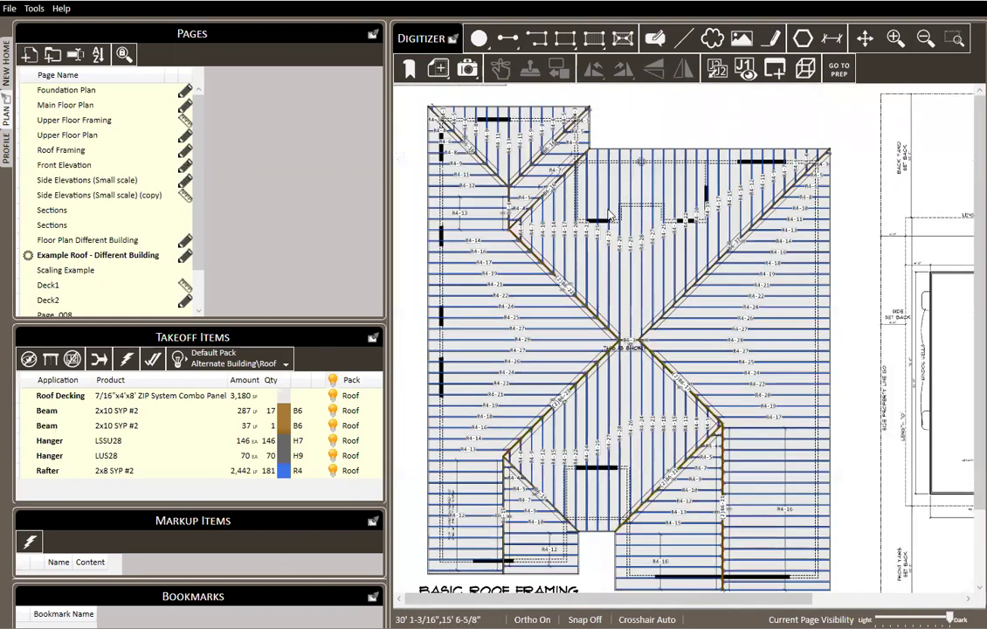
pyautogui.scroll(3, 608, 213)
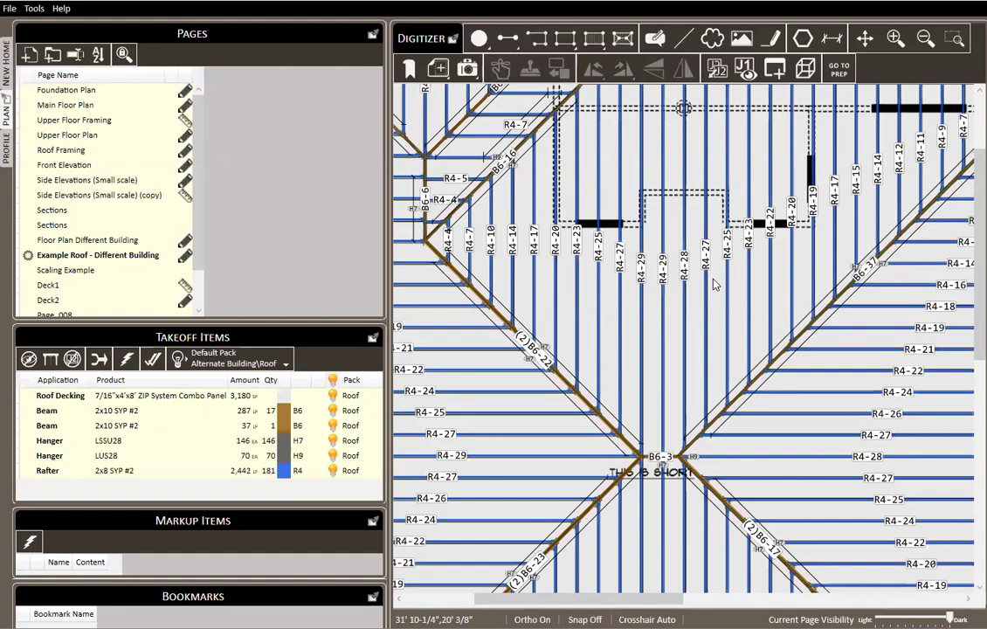
pyautogui.scroll(-3, 712, 301)
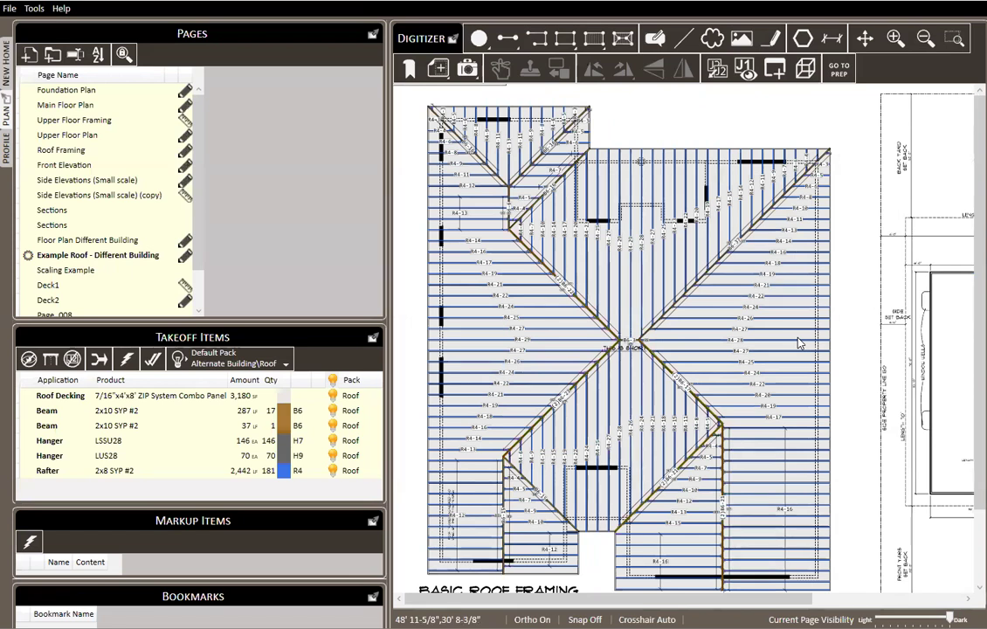
# Step: On the Floor Plan Different Building page, stamp a copy of the left unit's complete framing over the upper right of the right unit
pyautogui.click(67, 244)
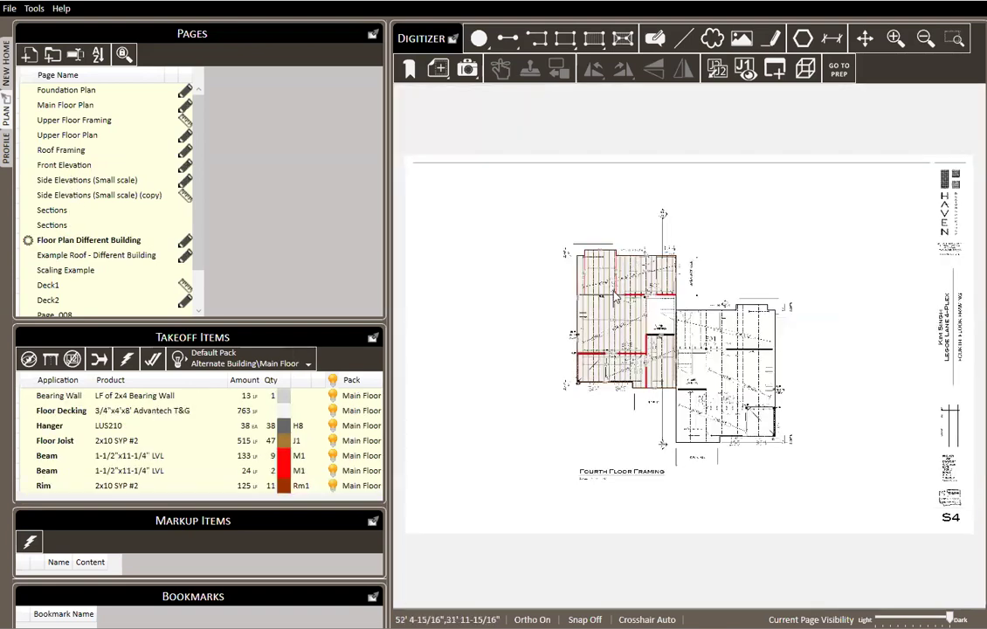
pyautogui.scroll(5, 863, 229)
pyautogui.scroll(-4, 863, 228)
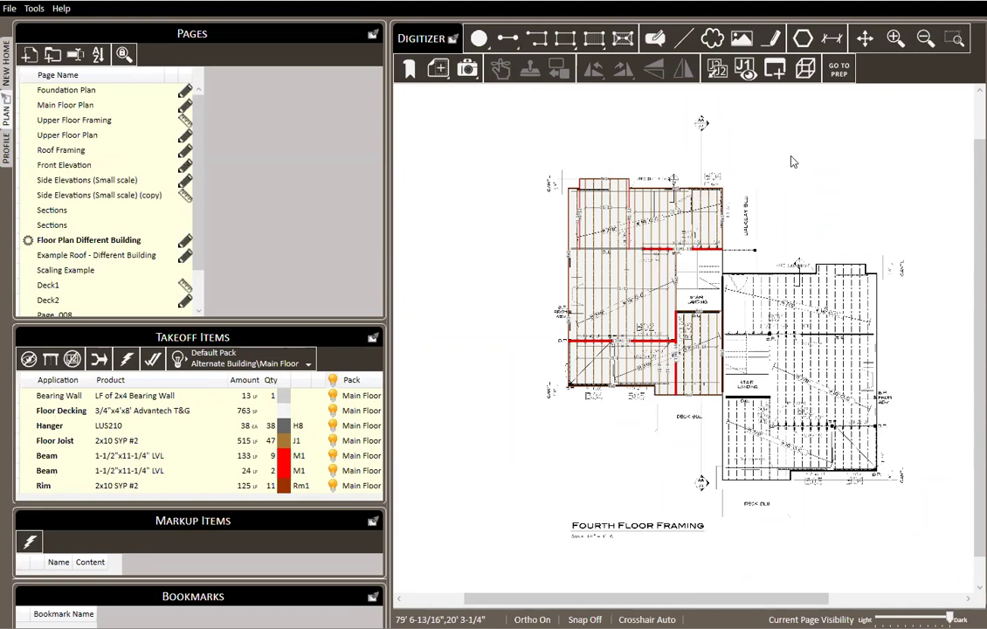
pyautogui.moveTo(518, 149); pyautogui.dragTo(755, 437)
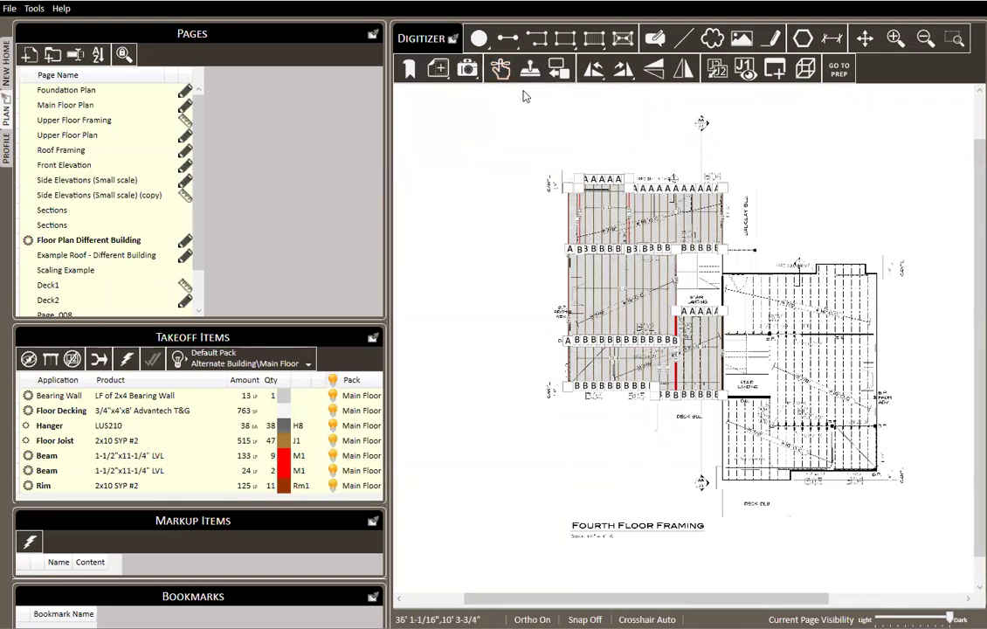
pyautogui.click(531, 69)
pyautogui.click(569, 188)
pyautogui.scroll(-2, 562, 215)
pyautogui.scroll(2, 701, 235)
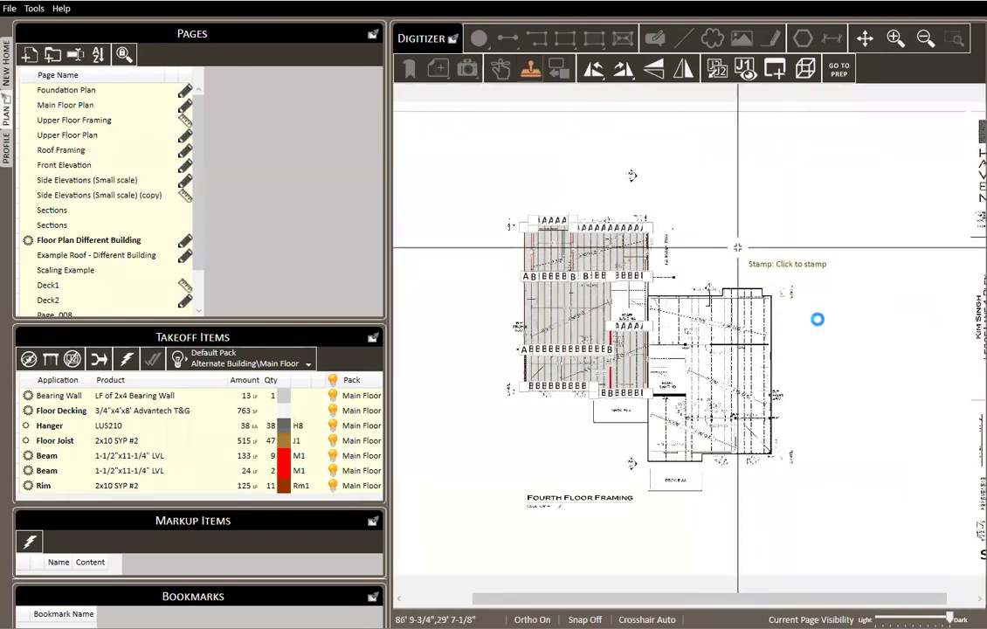
pyautogui.click(744, 243)
pyautogui.click(859, 212)
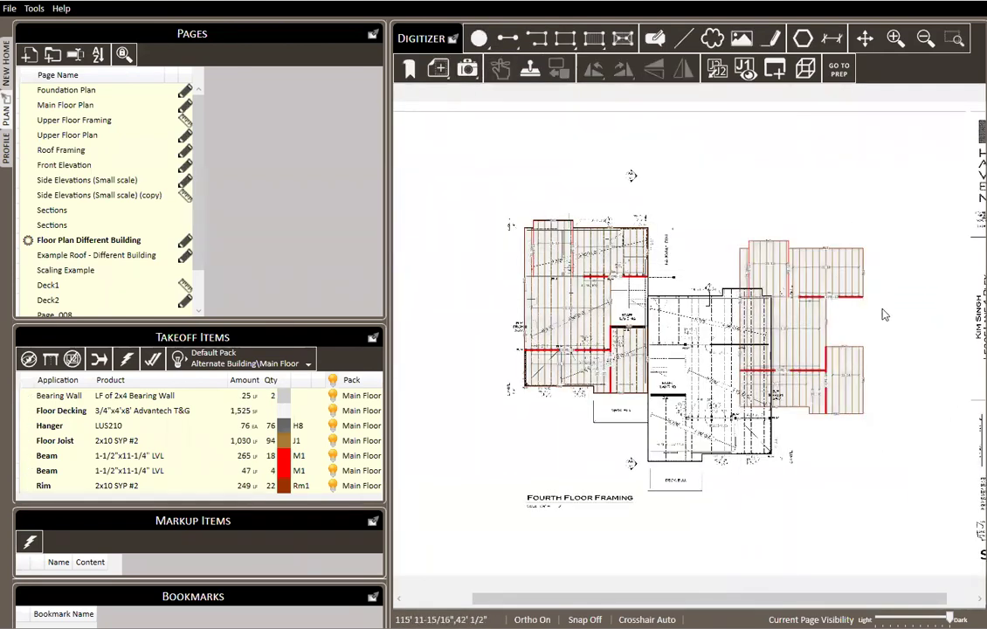
# Step: Select the stamped framing copy, flip it vertically and rotate it in quarter turns so its joists run horizontally
pyautogui.scroll(2, 887, 316)
pyautogui.scroll(-2, 891, 335)
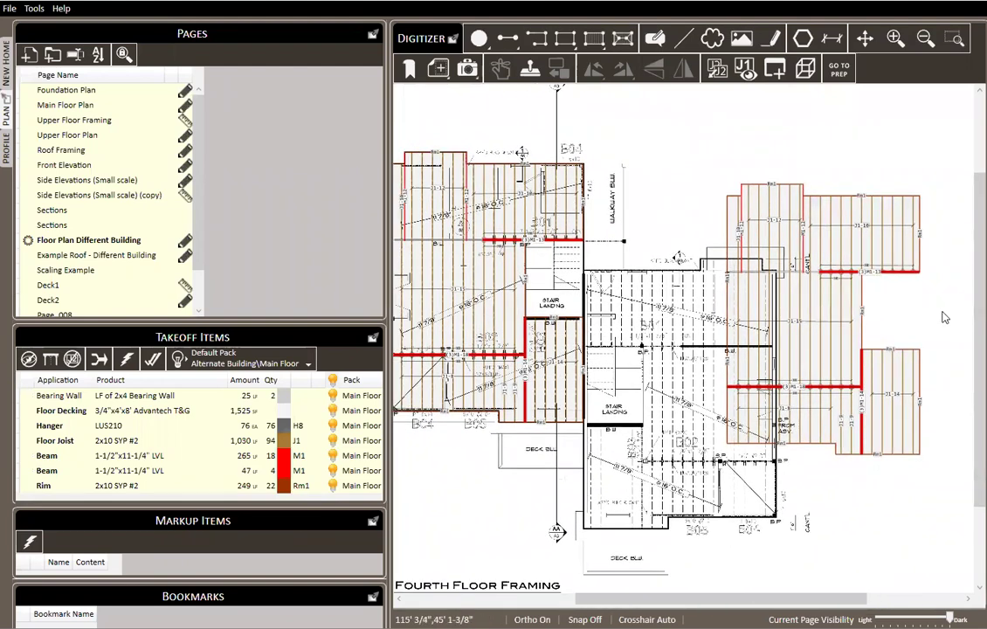
pyautogui.scroll(-1, 922, 307)
pyautogui.moveTo(921, 306); pyautogui.dragTo(910, 310)
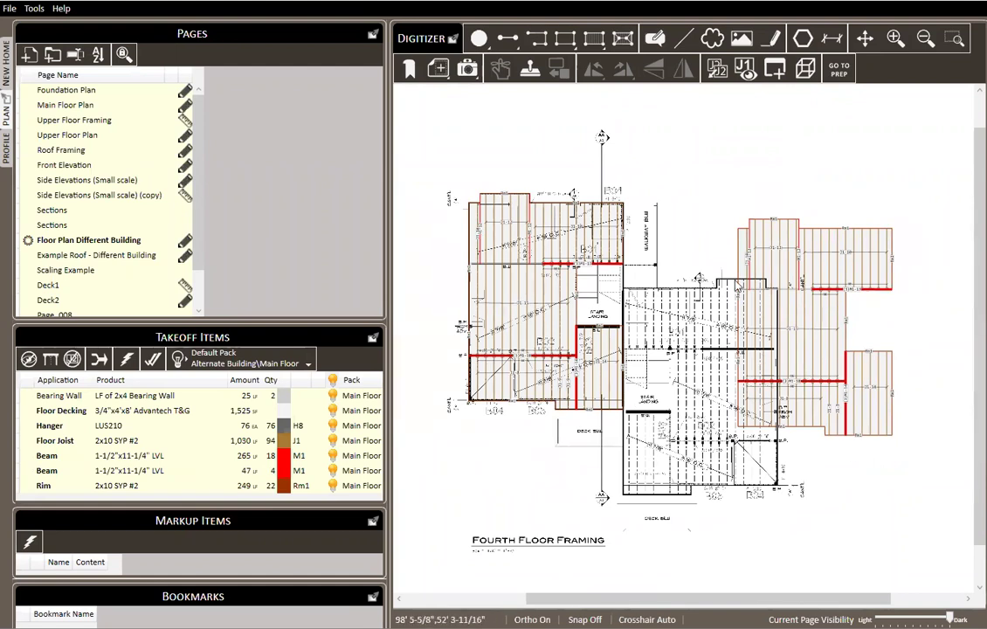
pyautogui.moveTo(729, 208); pyautogui.dragTo(900, 493)
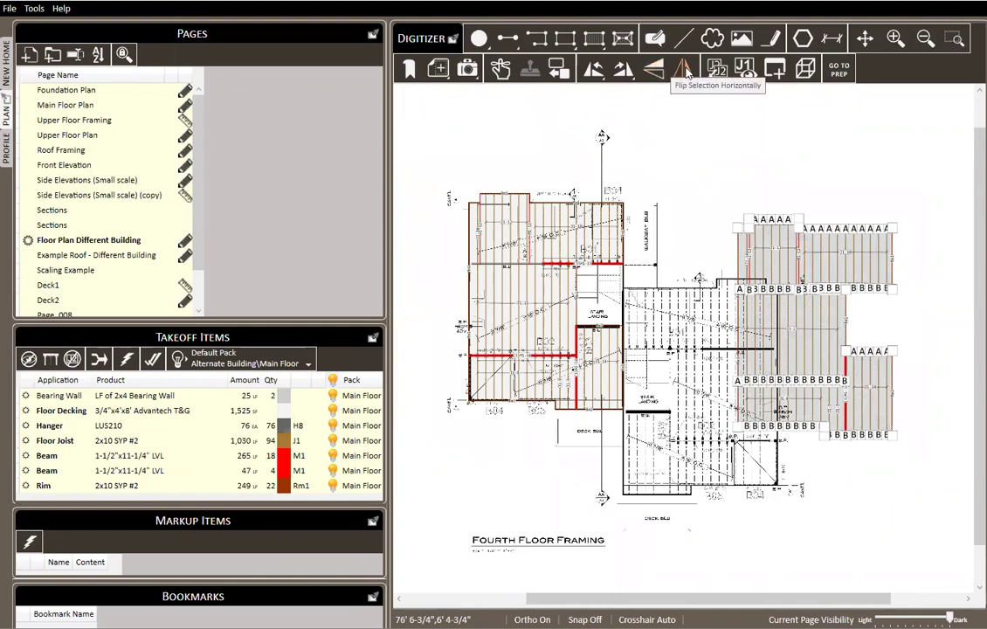
pyautogui.click(658, 70)
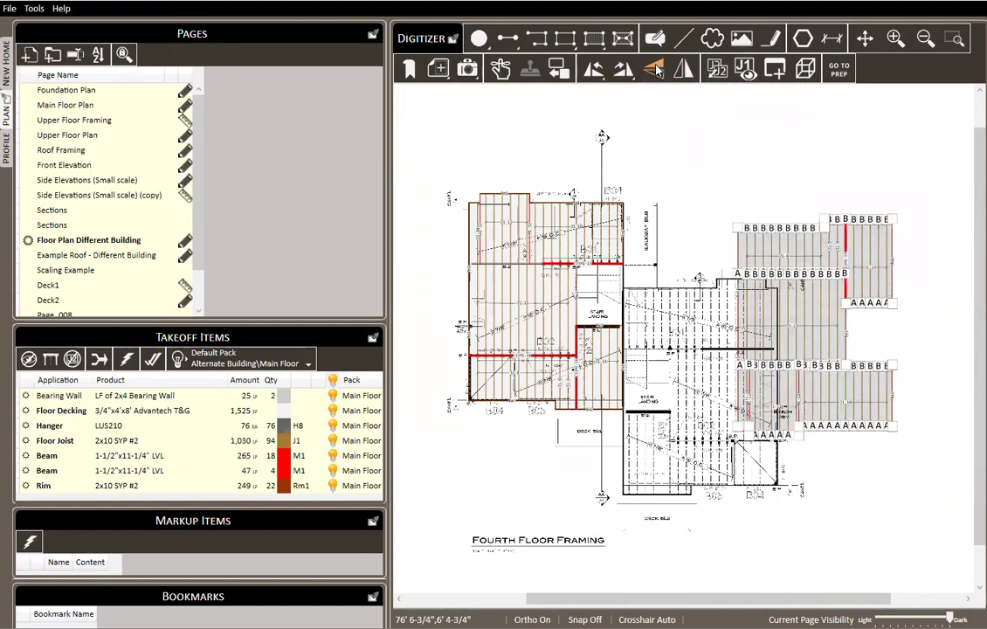
pyautogui.click(623, 72)
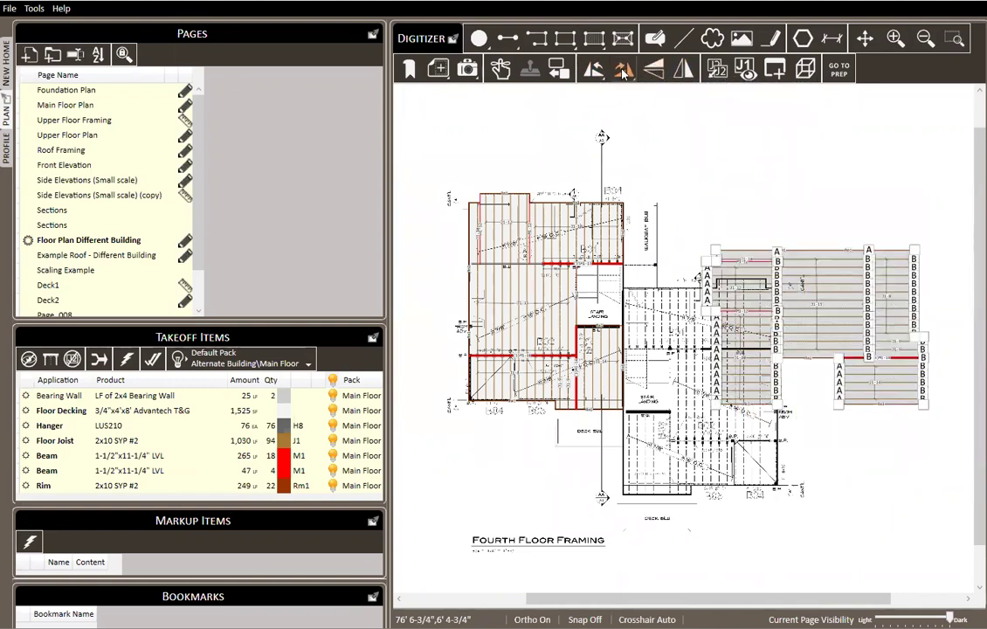
pyautogui.click(623, 72)
pyautogui.click(595, 74)
pyautogui.click(623, 72)
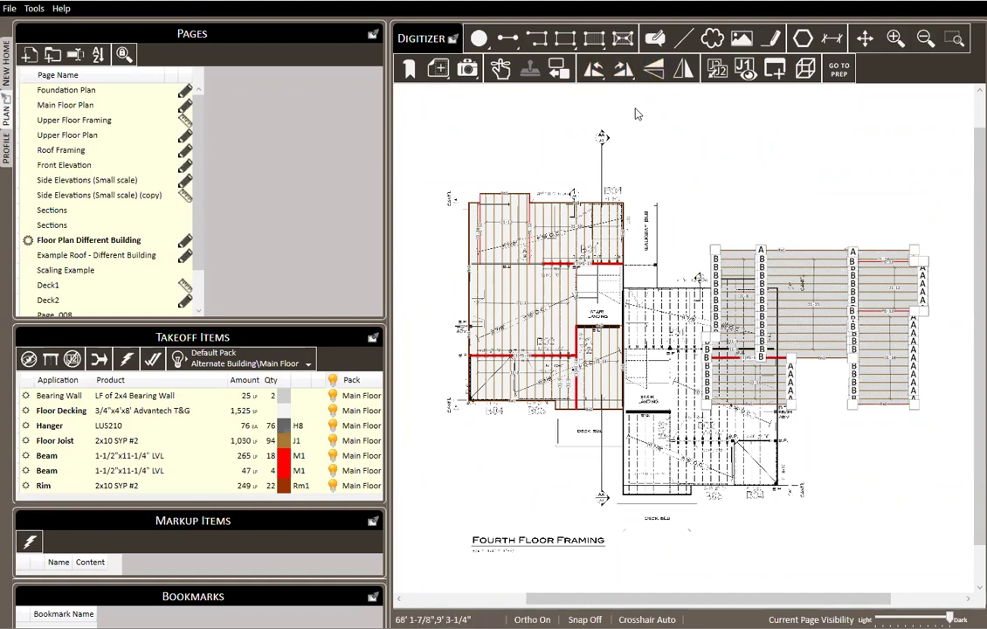
# Step: Rotate the copied framing 45° counterclockwise and move it so its corner meets the left unit's lower-right corner
pyautogui.click(594, 72)
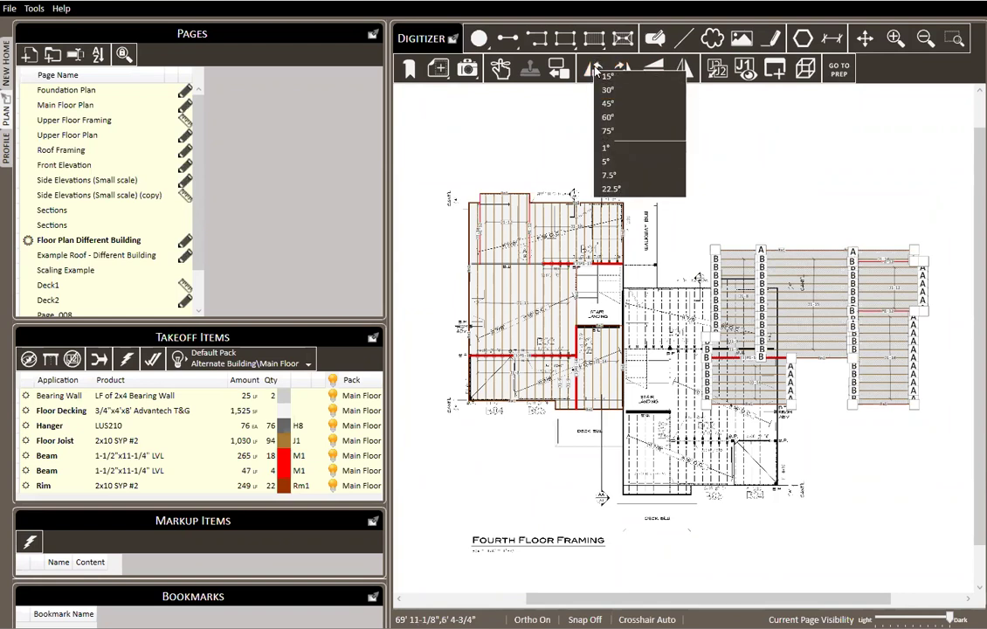
pyautogui.click(626, 105)
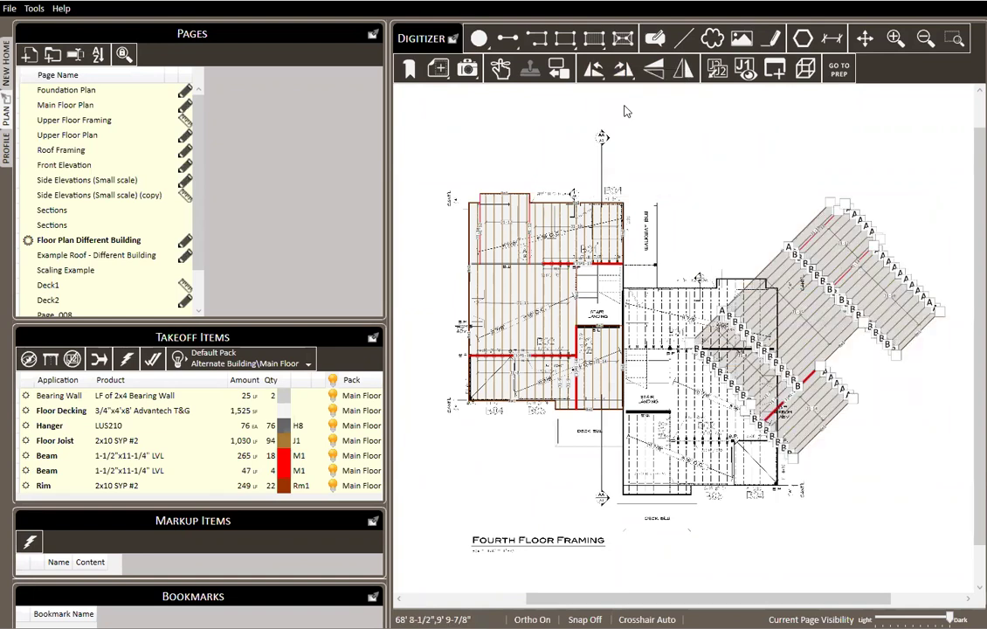
pyautogui.click(553, 70)
pyautogui.scroll(4, 721, 393)
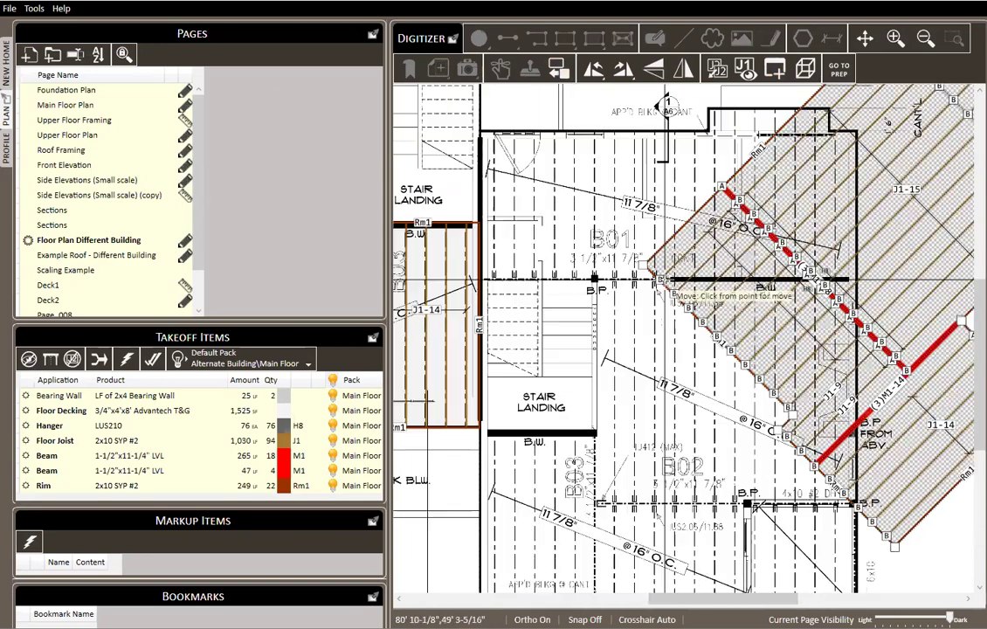
pyautogui.scroll(-4, 570, 262)
pyautogui.scroll(3, 598, 361)
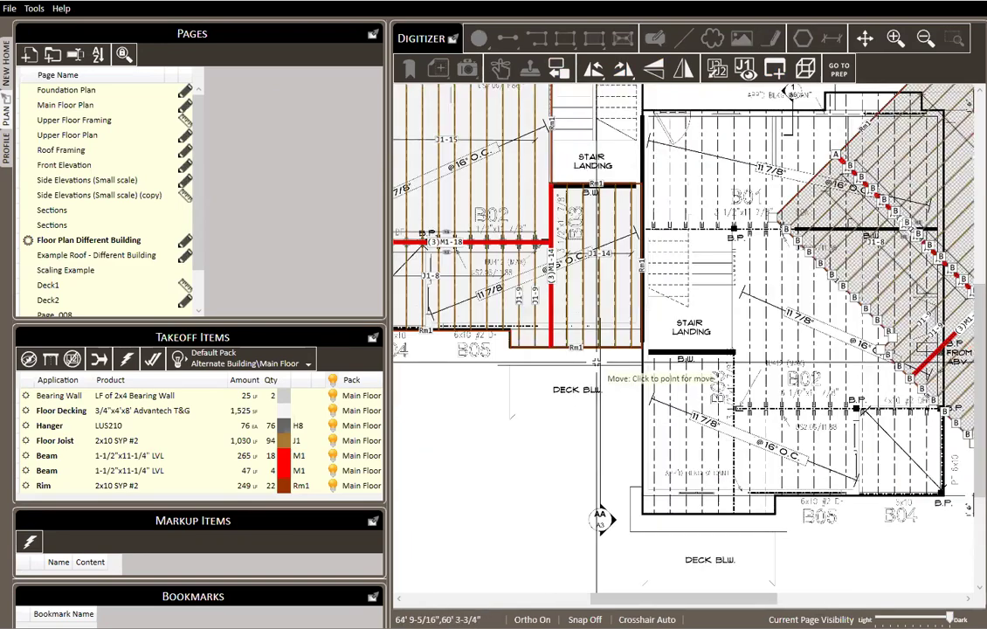
pyautogui.scroll(3, 598, 361)
pyautogui.click(577, 369)
pyautogui.scroll(-4, 682, 285)
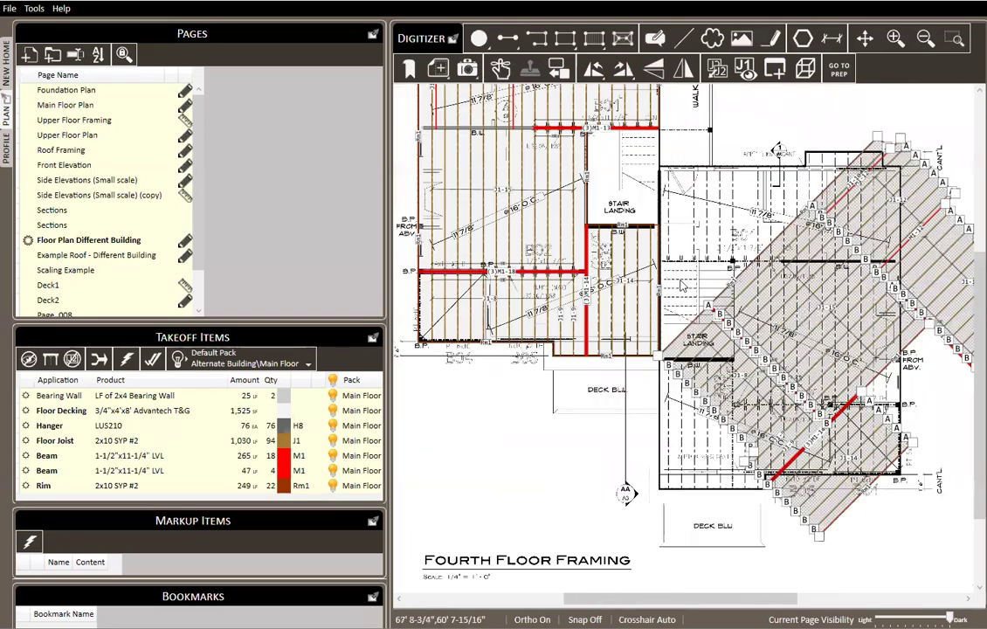
pyautogui.scroll(-4, 682, 284)
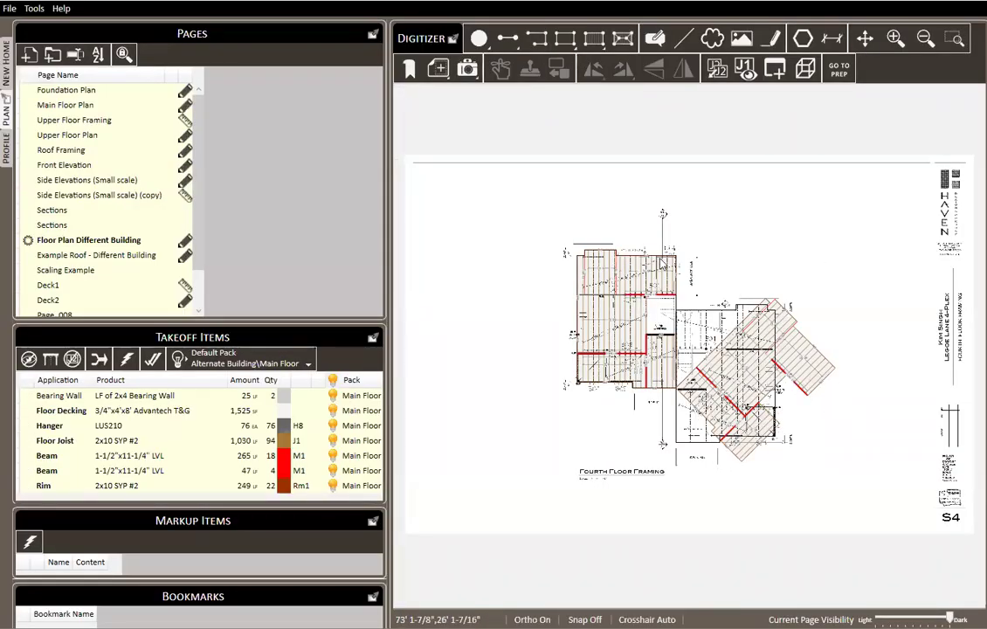
pyautogui.scroll(3, 586, 240)
pyautogui.scroll(-2, 585, 240)
pyautogui.moveTo(550, 185); pyautogui.dragTo(745, 469)
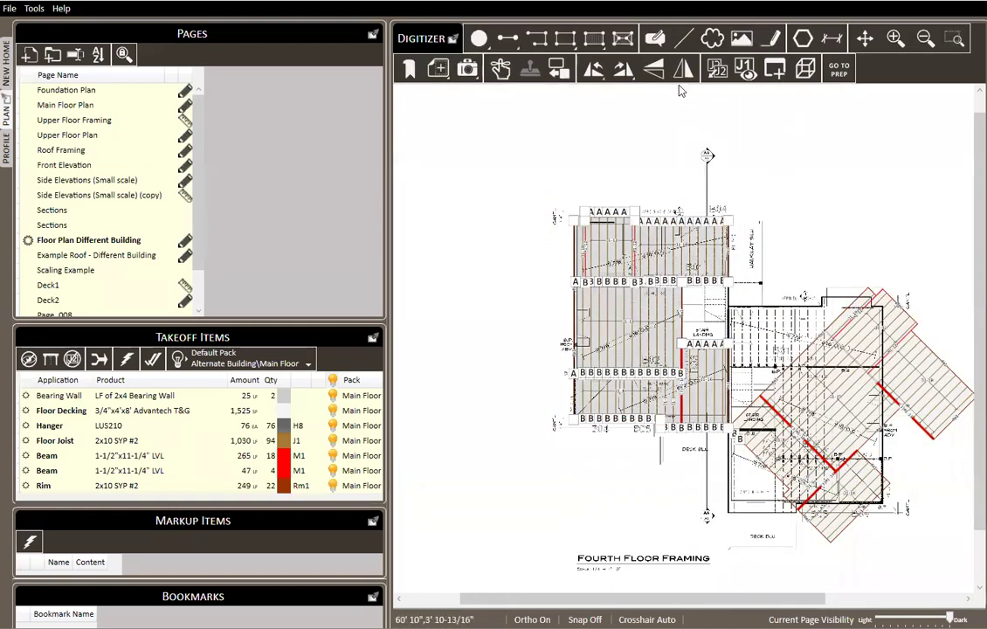
pyautogui.click(623, 71)
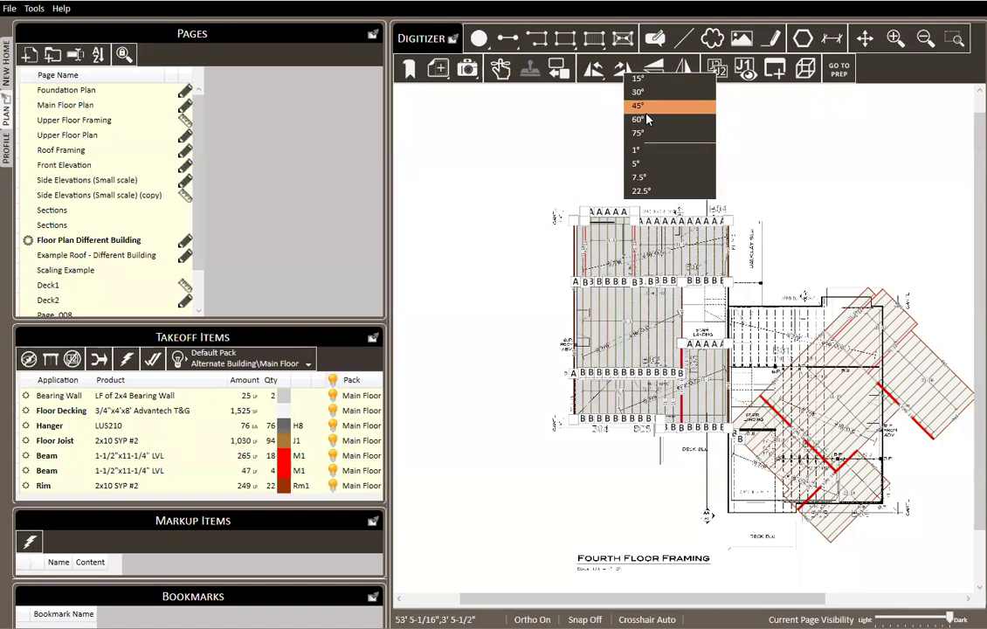
pyautogui.click(805, 142)
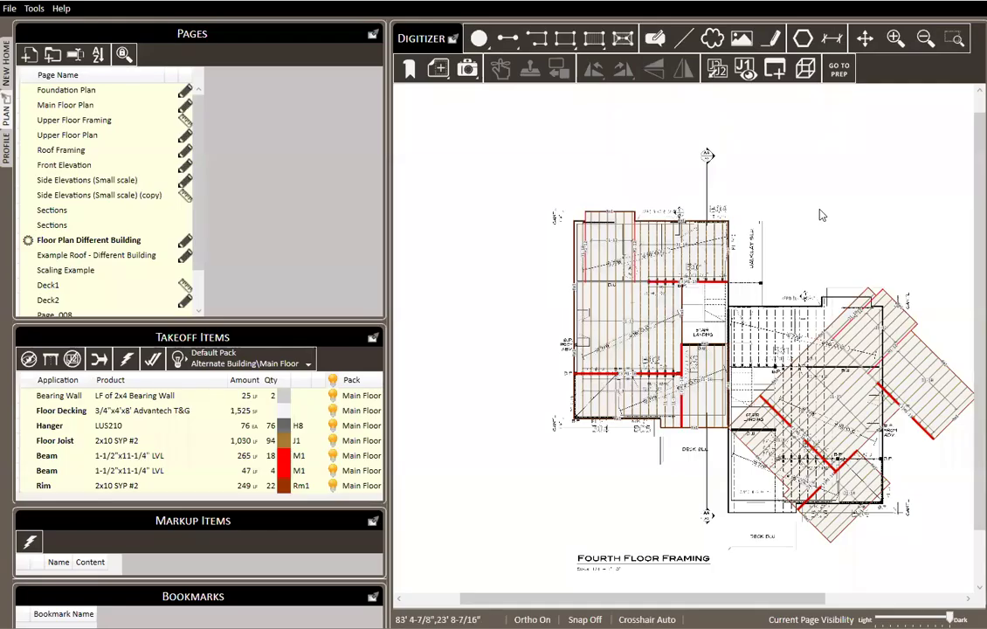
# Step: Load the Main Floor Plan page by way of the Upper Floor Framing page
pyautogui.click(88, 120)
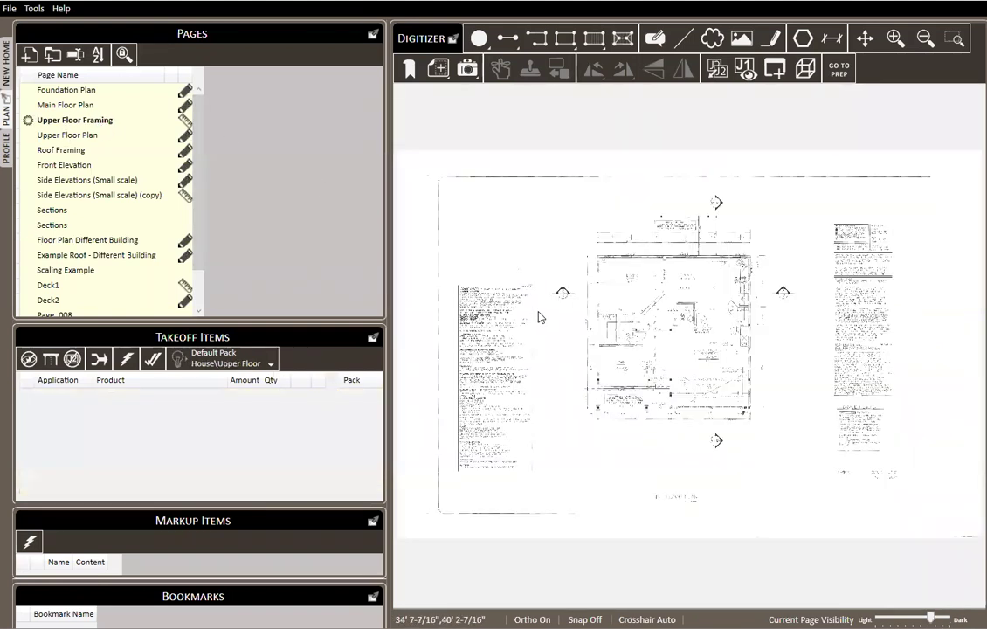
pyautogui.click(84, 104)
pyautogui.scroll(3, 594, 278)
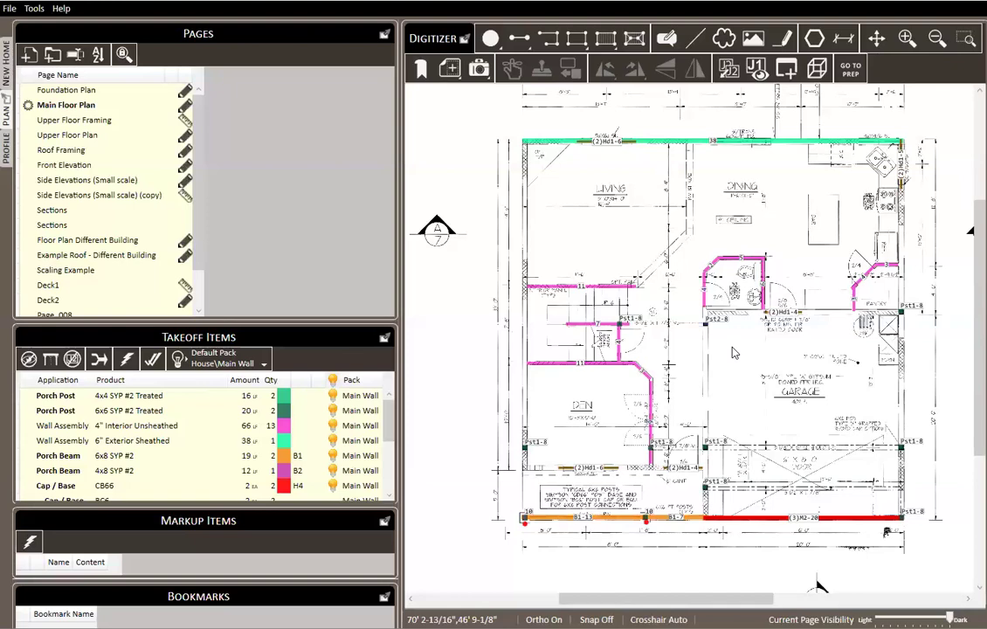
# Step: Draw another post like the Pst2-8 one at the garage corner, placing it in the garage's upper wall between the header and the pantry
pyautogui.scroll(3, 734, 352)
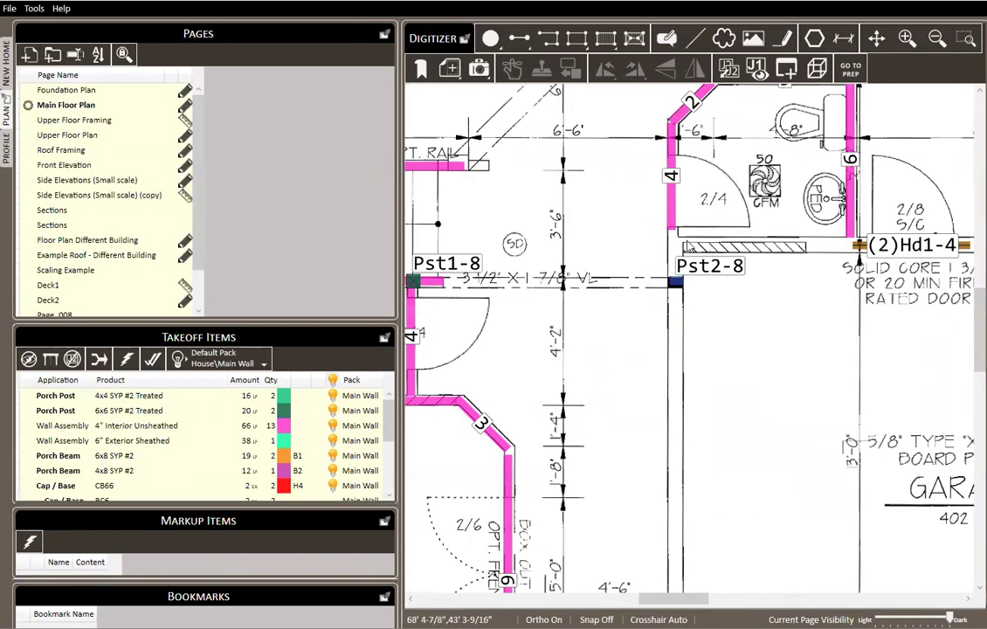
pyautogui.scroll(3, 688, 247)
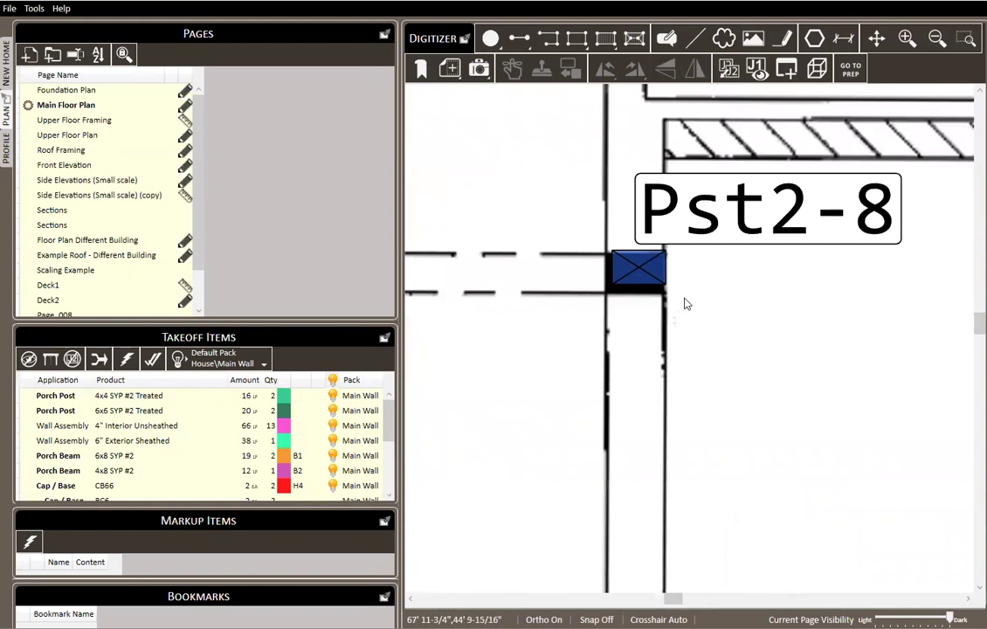
pyautogui.click(643, 271)
pyautogui.press('space')
pyautogui.scroll(-3, 570, 363)
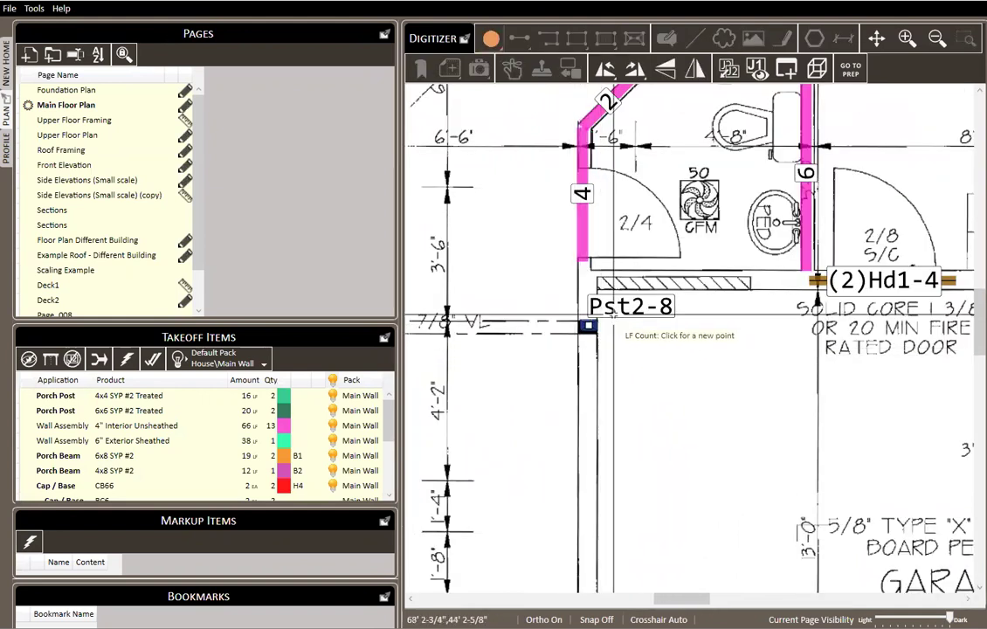
pyautogui.scroll(3, 587, 331)
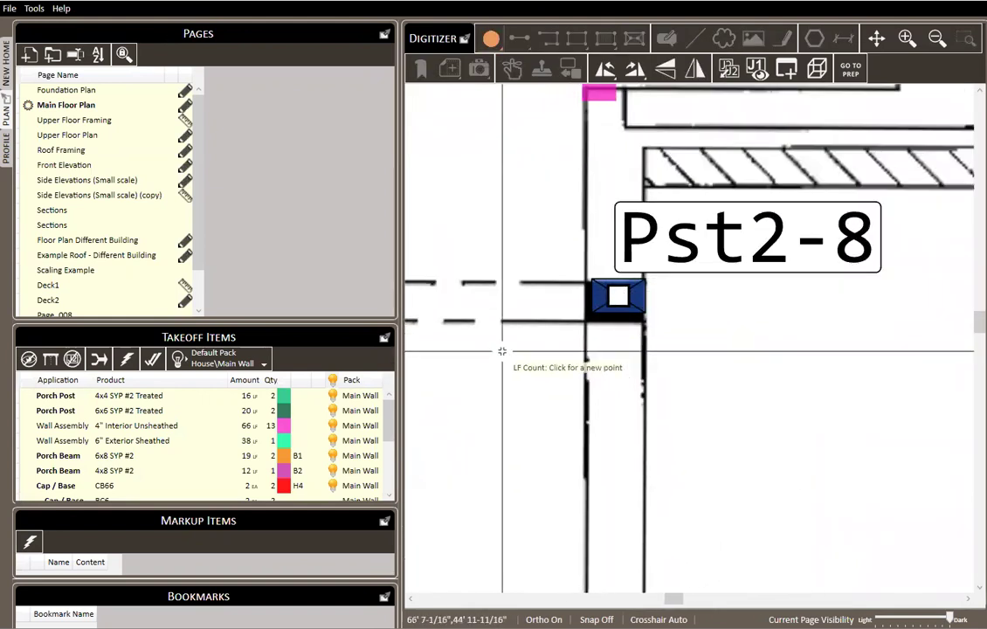
pyautogui.scroll(-3, 891, 371)
pyautogui.scroll(3, 733, 319)
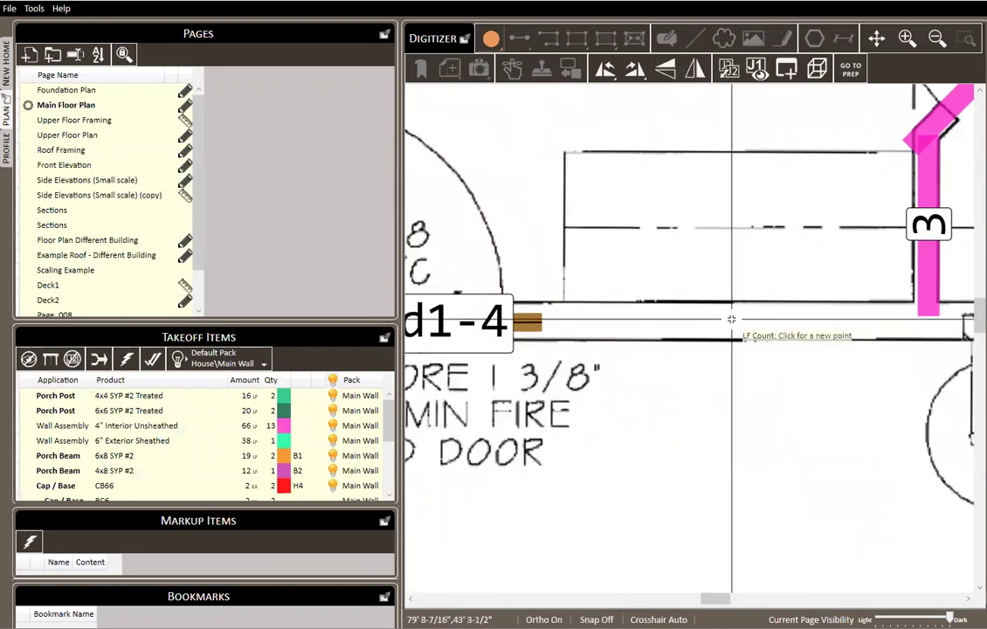
pyautogui.press('Escape')
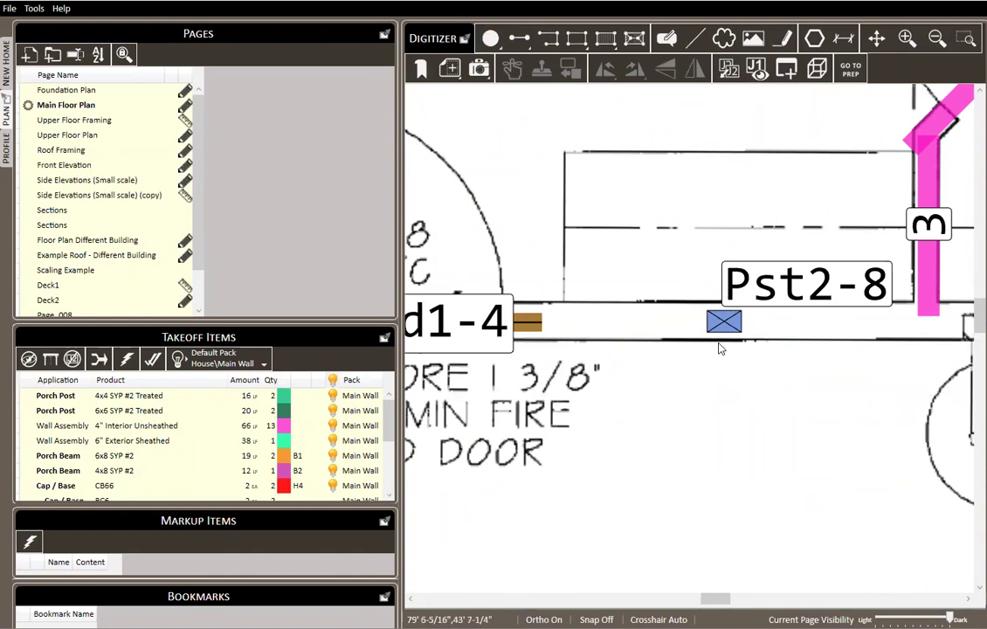
# Step: Rotate the new post in the garage's upper wall by 90° CCW
pyautogui.scroll(-2, 720, 348)
pyautogui.scroll(2, 727, 304)
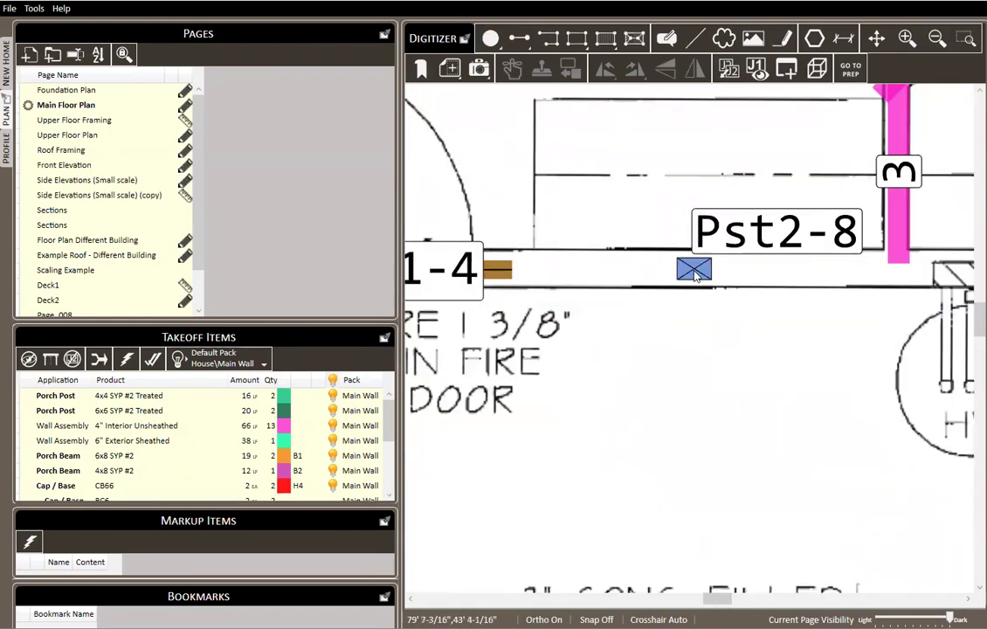
pyautogui.rightClick(694, 271)
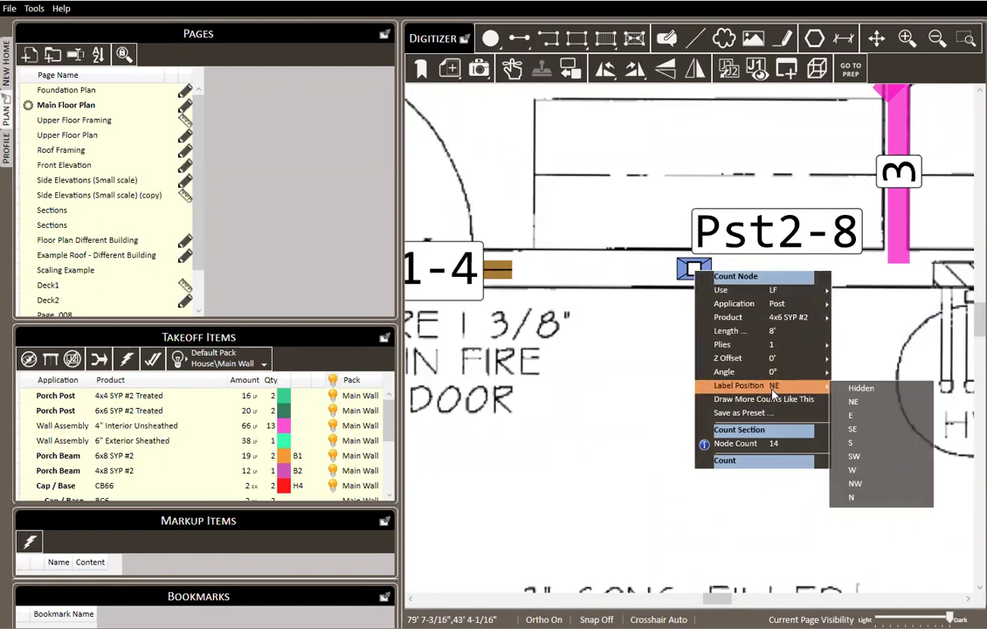
pyautogui.moveTo(774, 375)
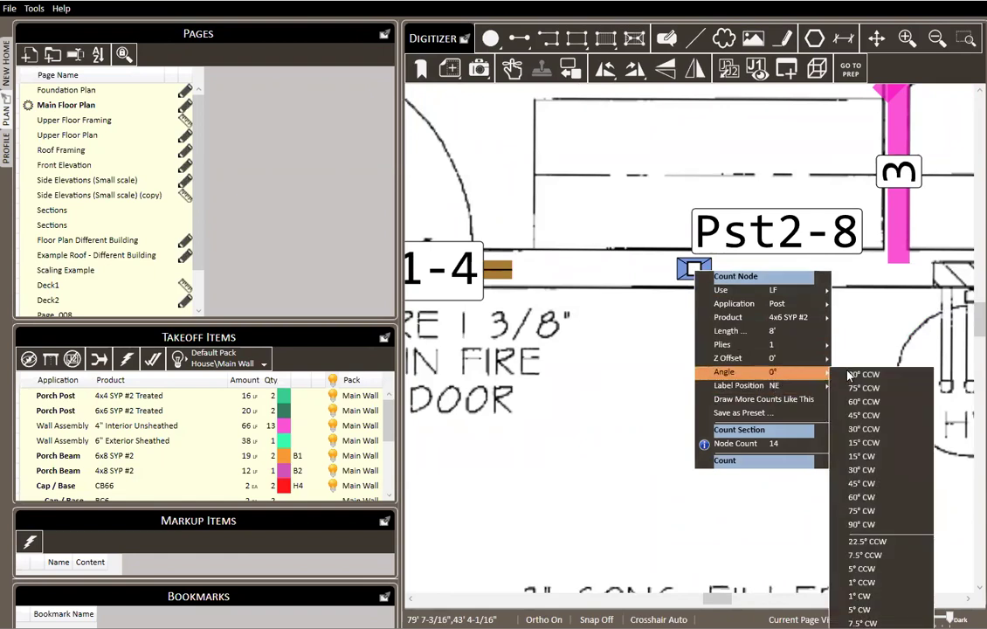
pyautogui.click(863, 376)
pyautogui.click(709, 288)
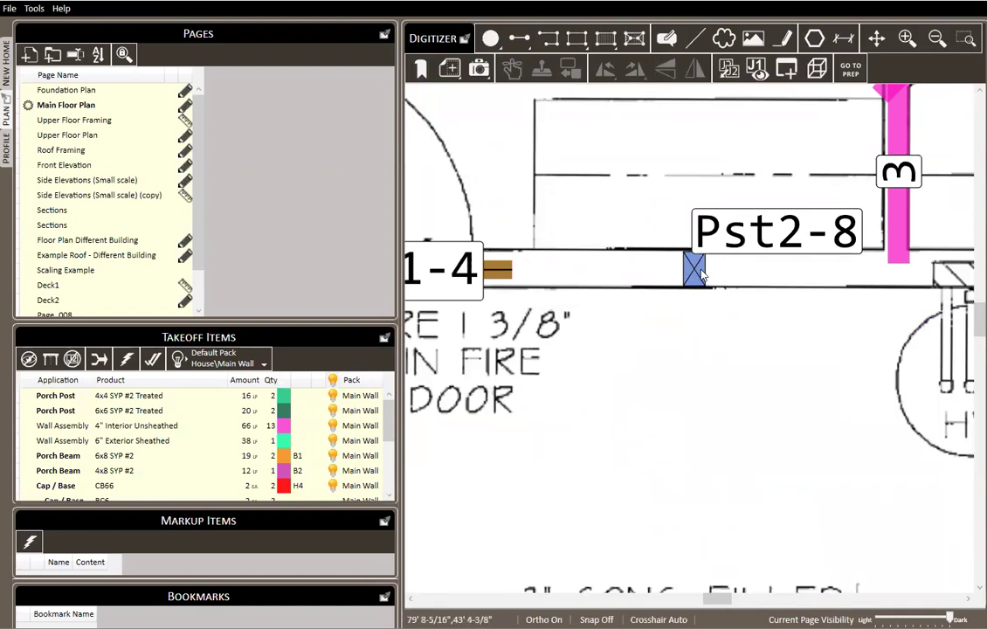
# Step: Draw another post like the rotated one on the diagonal wall at the den's upper-right corner
pyautogui.rightClick(695, 271)
pyautogui.click(695, 271)
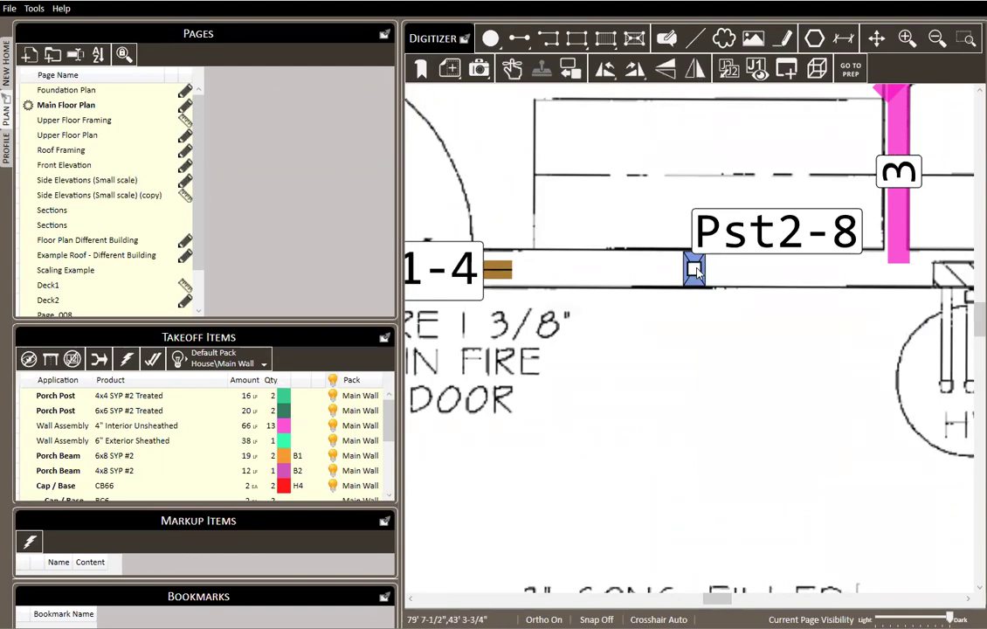
pyautogui.press('space')
pyautogui.scroll(-4, 722, 364)
pyautogui.moveTo(583, 218); pyautogui.dragTo(779, 348)
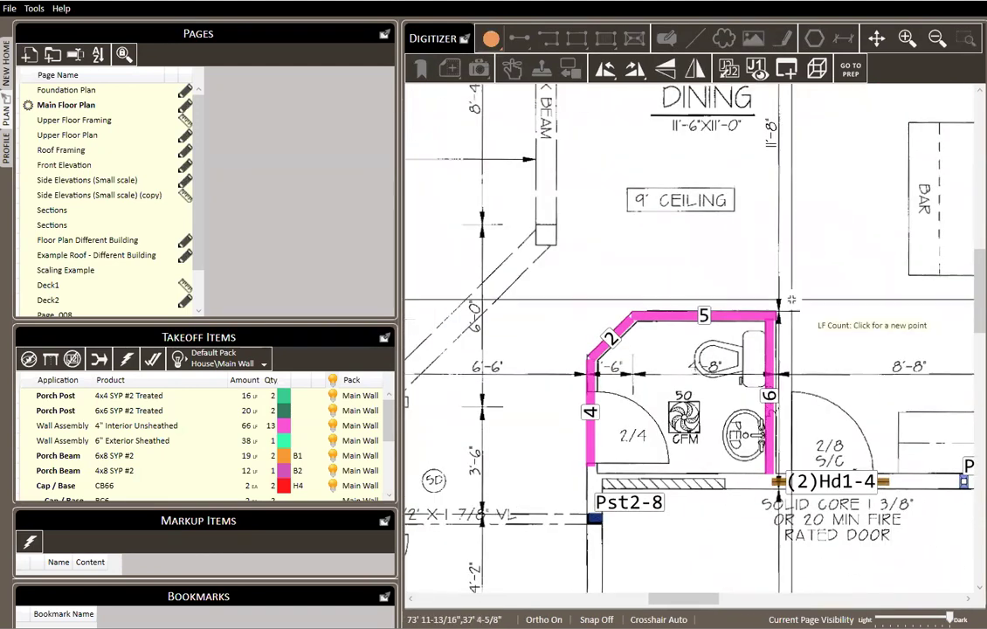
pyautogui.moveTo(556, 294); pyautogui.dragTo(748, 265)
pyautogui.moveTo(713, 324); pyautogui.dragTo(806, 164)
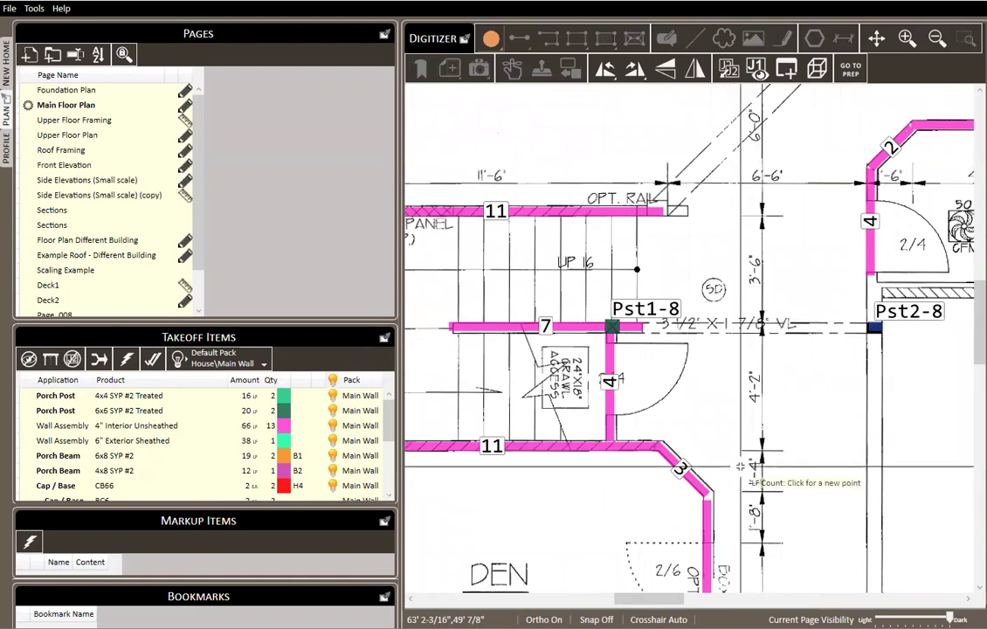
pyautogui.scroll(4, 699, 476)
pyautogui.scroll(2, 673, 482)
pyautogui.click(681, 451)
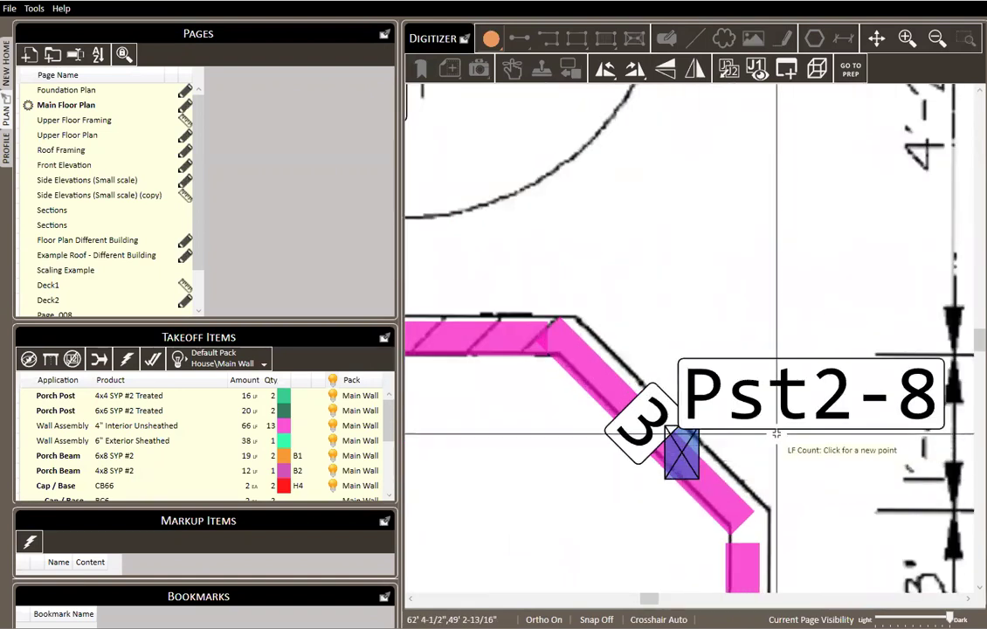
pyautogui.scroll(-3, 690, 332)
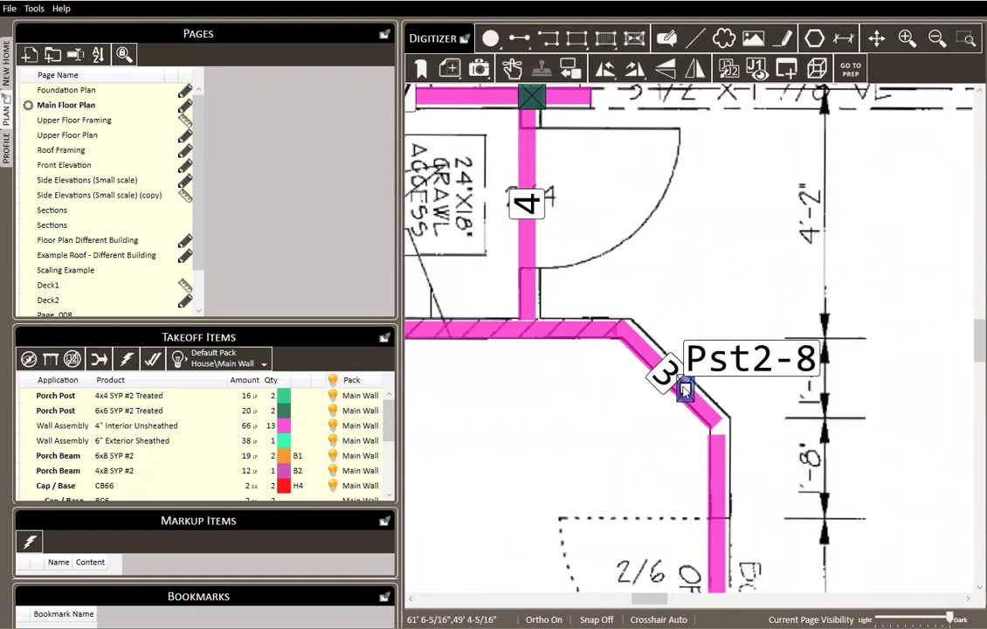
# Step: Rotate the post on the den's diagonal wall by 45° CCW so it lines up with the wall
pyautogui.rightClick(685, 387)
pyautogui.moveTo(760, 488)
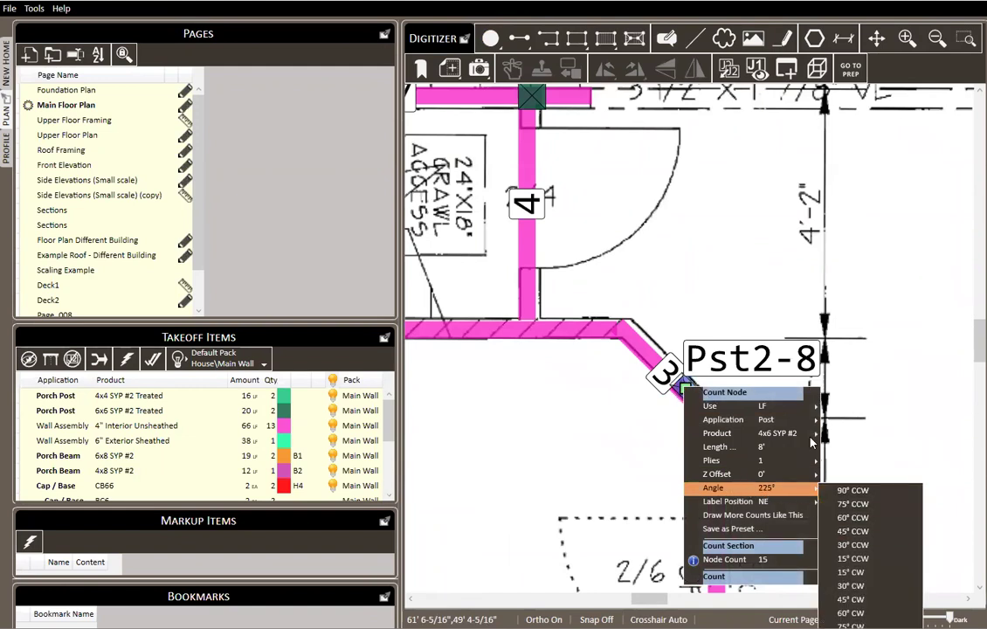
pyautogui.click(852, 530)
pyautogui.scroll(2, 668, 392)
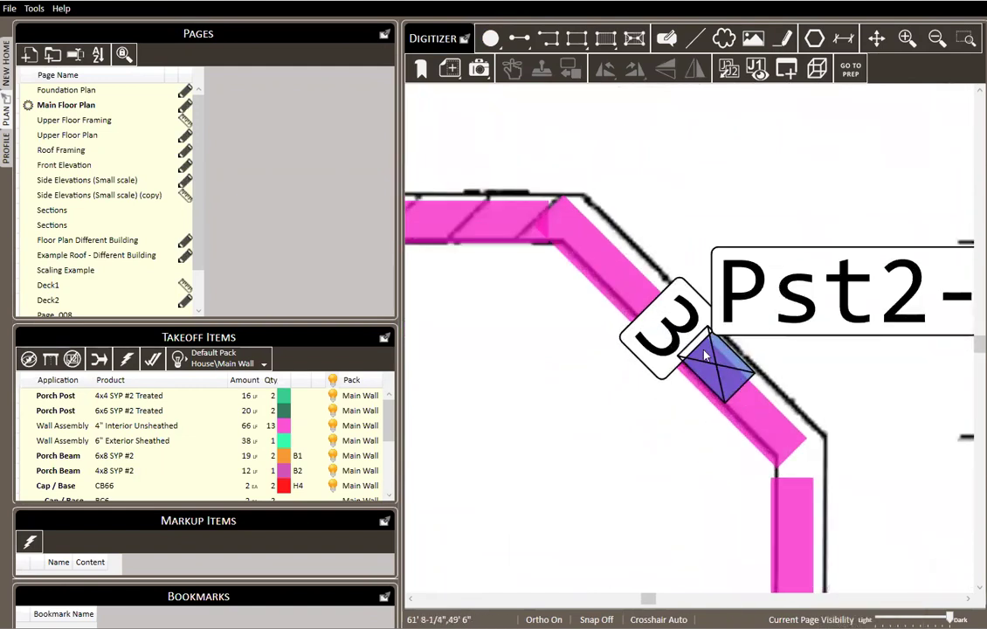
pyautogui.scroll(-3, 725, 380)
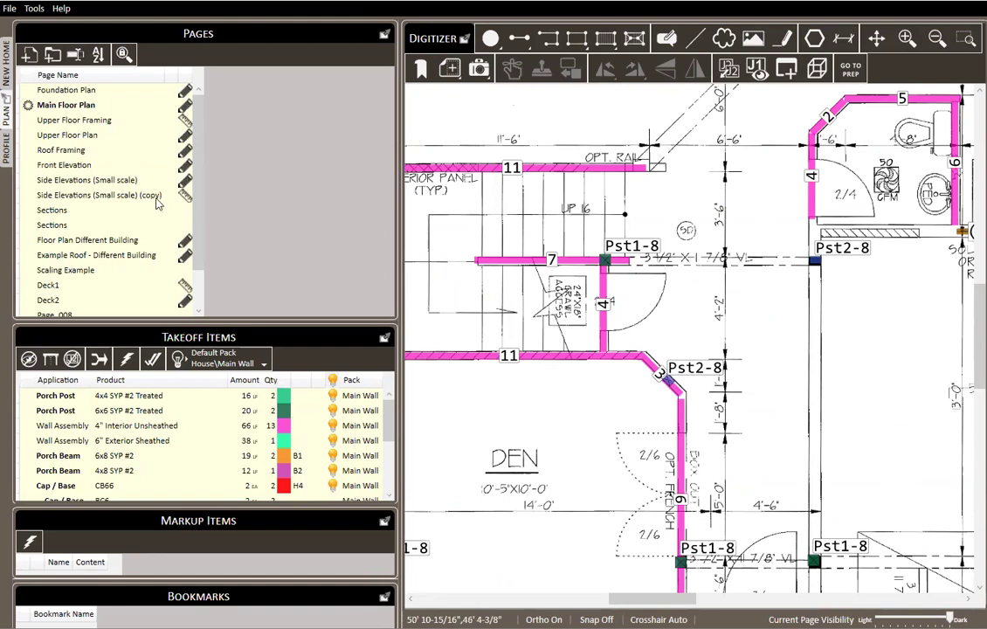
# Step: Load the Roof Framing page and examine the collar ties along the two horizontal collar tie lines
pyautogui.click(63, 149)
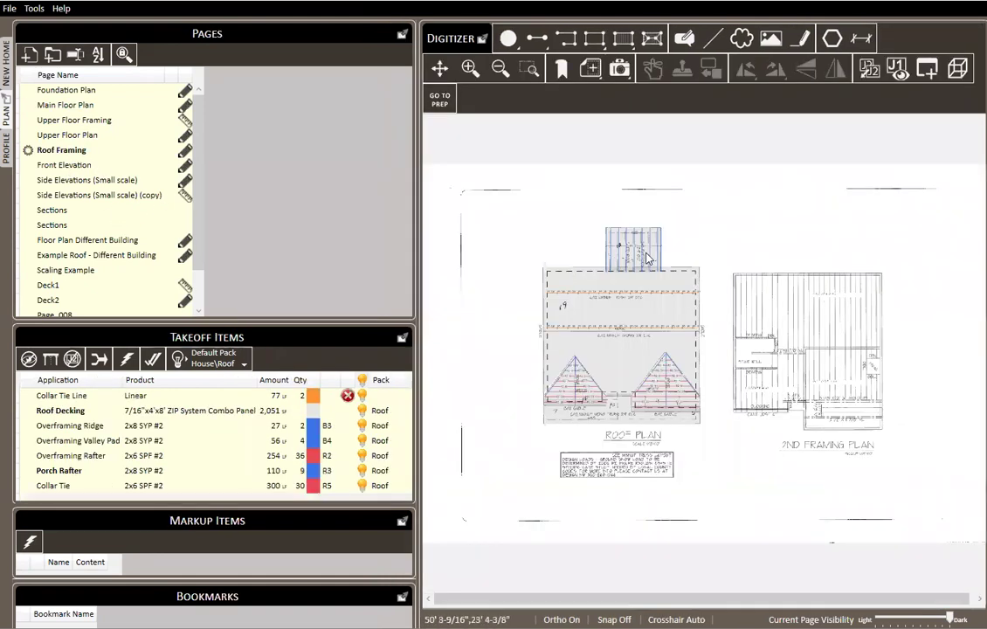
pyautogui.scroll(2, 592, 248)
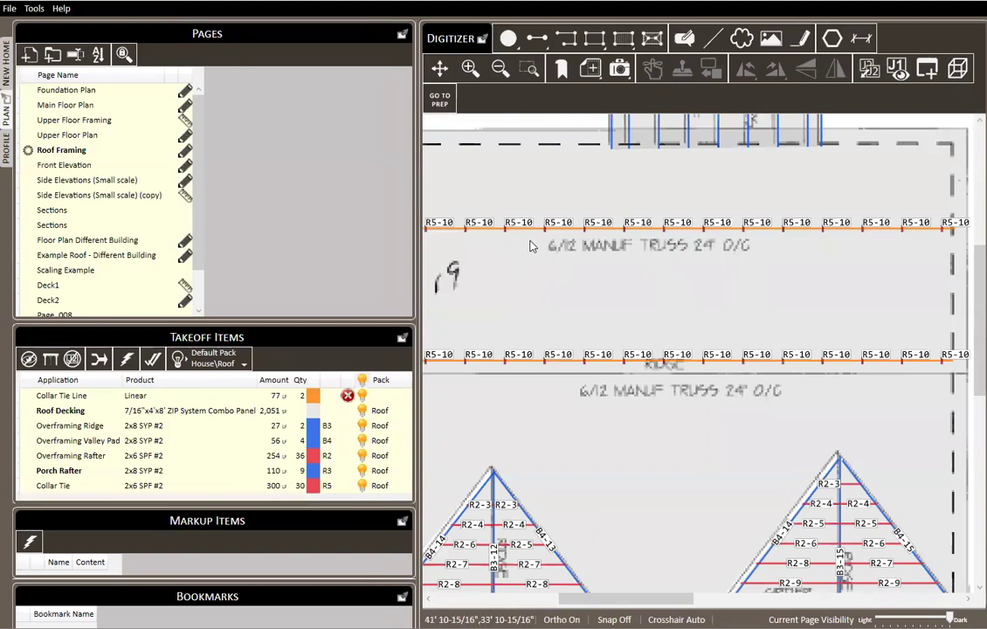
pyautogui.scroll(2, 522, 242)
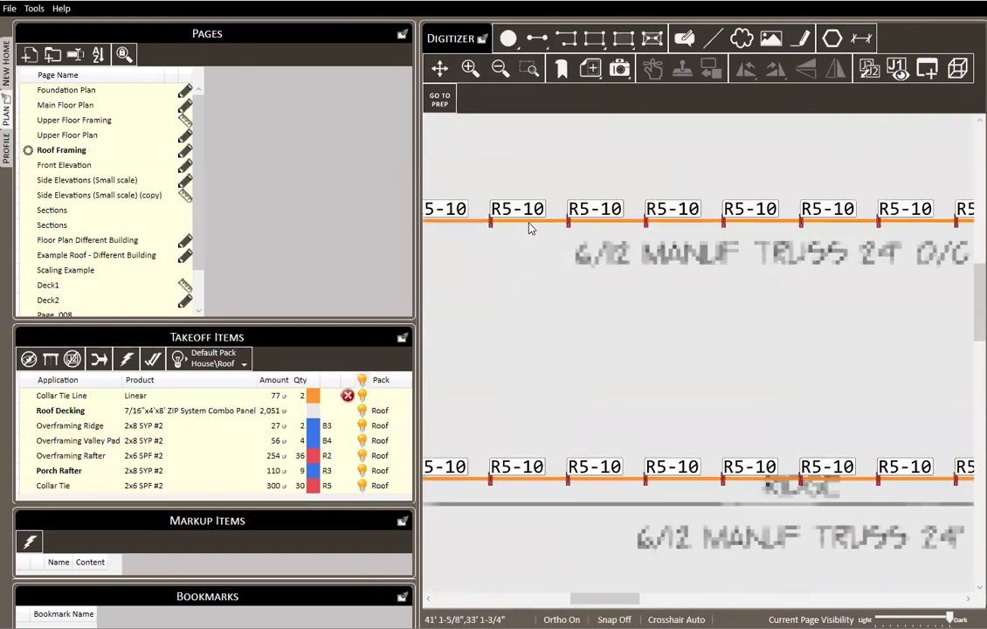
pyautogui.scroll(-4, 531, 228)
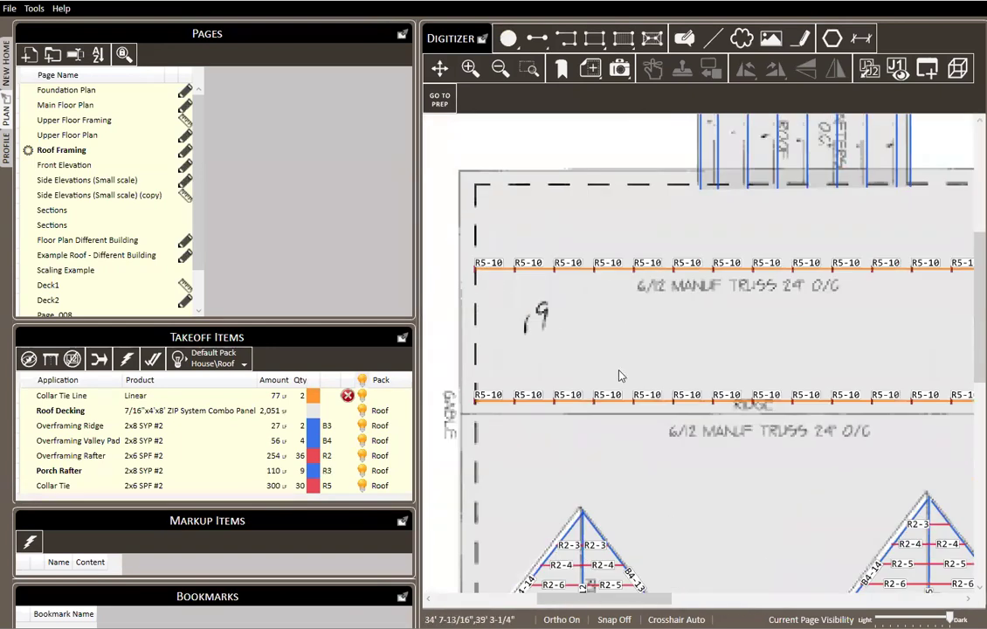
pyautogui.scroll(2, 562, 301)
# Step: Draw another line like the upper collar tie line, as a stepped three-segment run about 19' 6" long above the 2nd framing plan
pyautogui.click(518, 215)
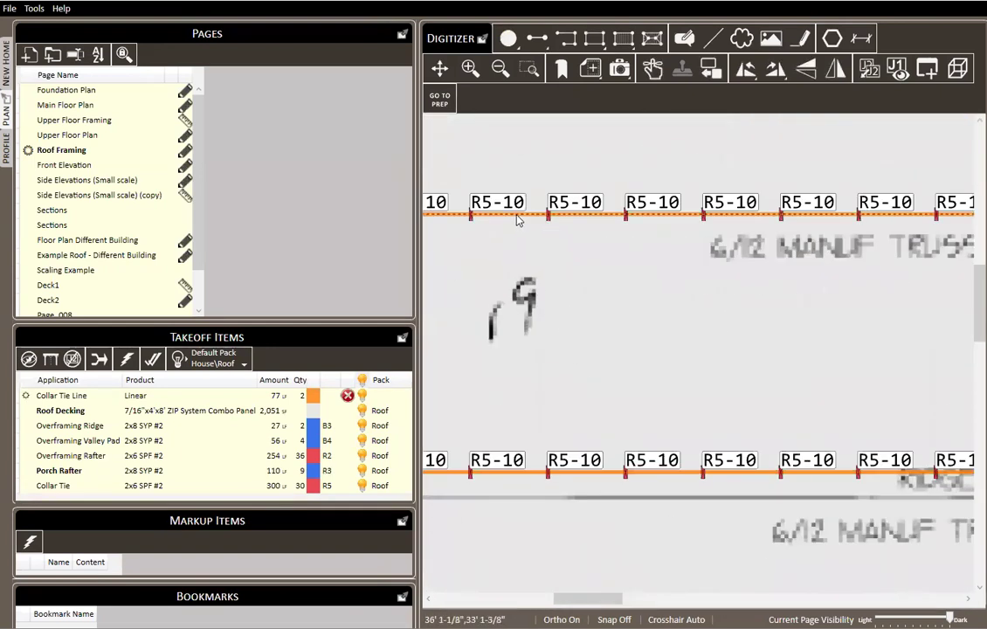
pyautogui.scroll(-3, 505, 230)
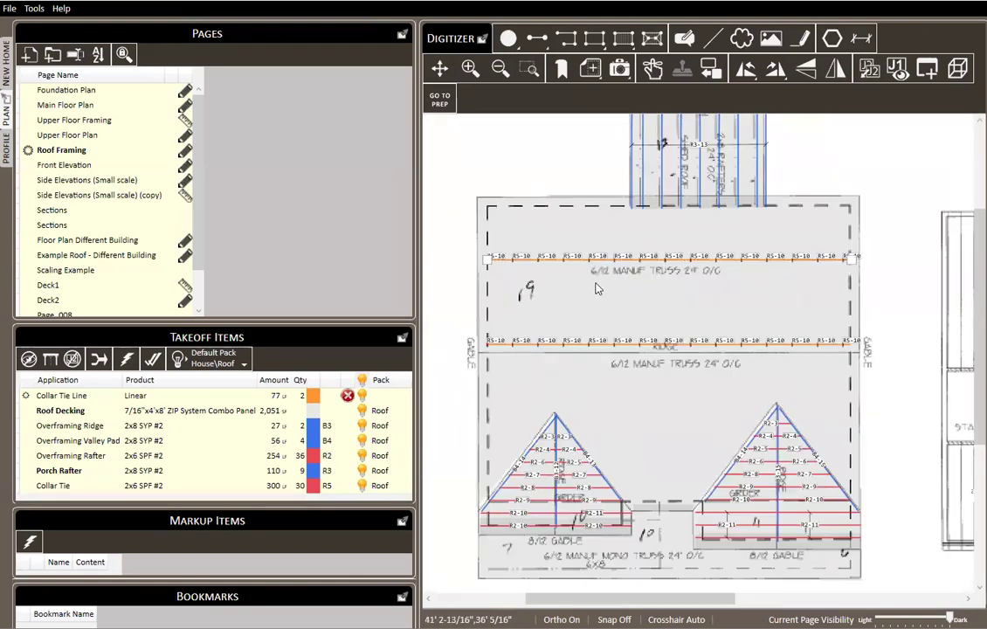
pyautogui.scroll(-2, 882, 196)
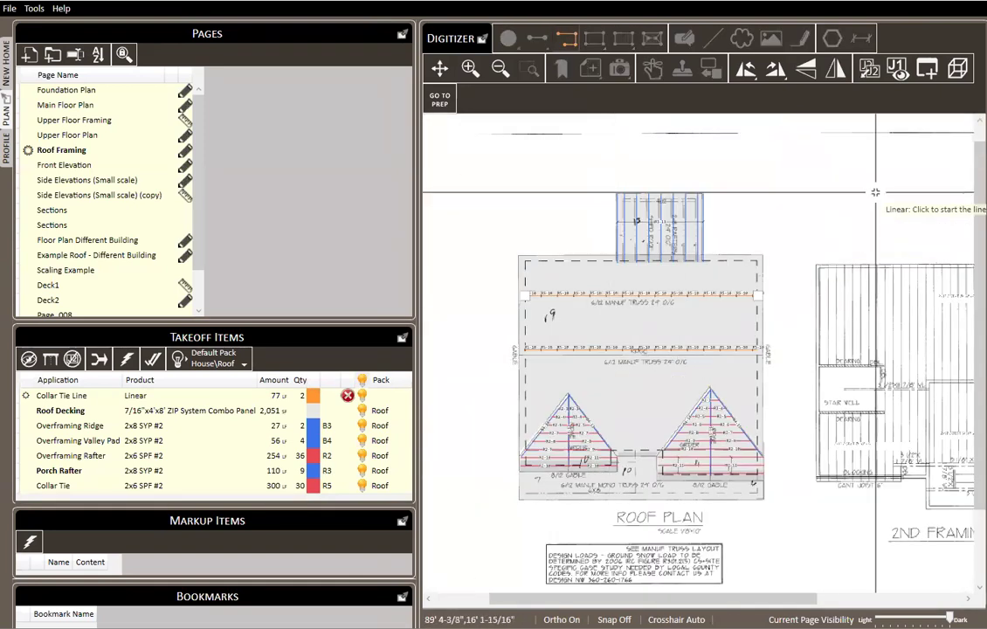
pyautogui.scroll(5, 437, 210)
pyautogui.click(569, 213)
pyautogui.click(619, 212)
pyautogui.click(669, 212)
pyautogui.click(716, 213)
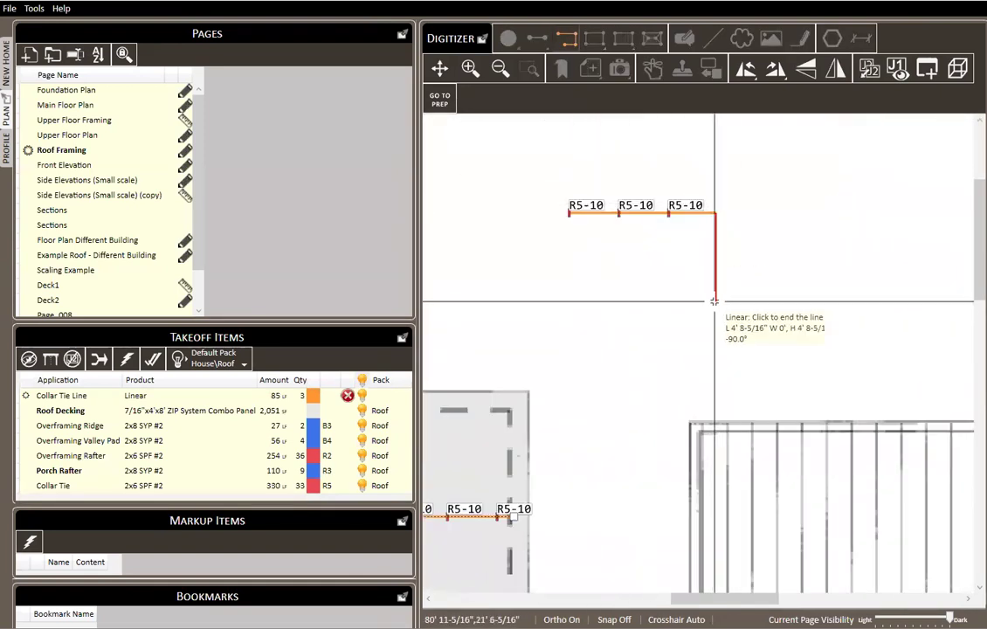
pyautogui.click(716, 262)
pyautogui.click(717, 316)
pyautogui.doubleClick(762, 317)
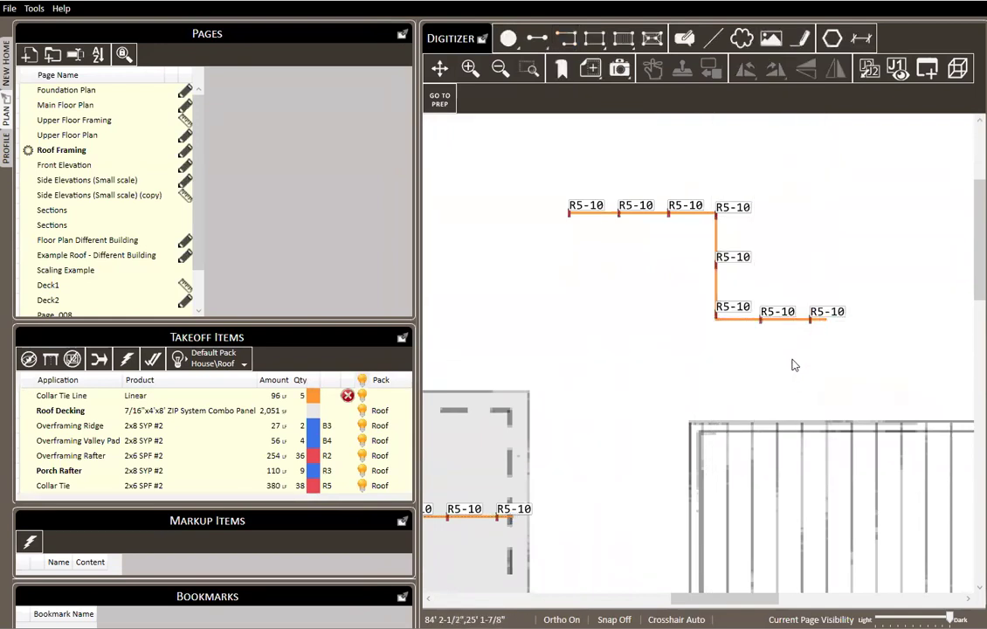
# Step: Rotate the count angle of the stepped collar tie line by 45° CCW
pyautogui.scroll(4, 619, 221)
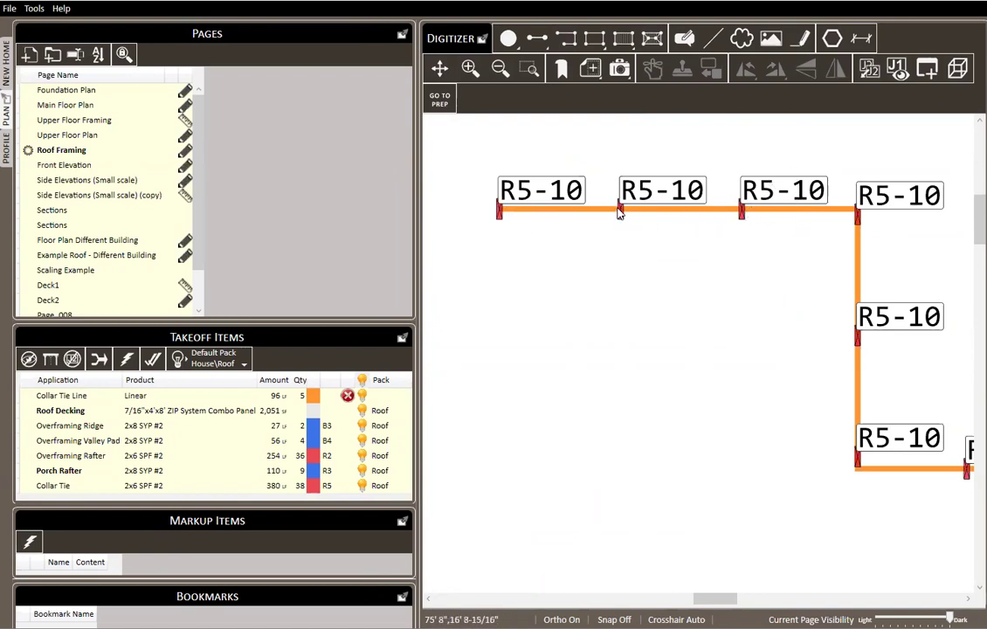
pyautogui.scroll(5, 619, 212)
pyautogui.scroll(-5, 619, 212)
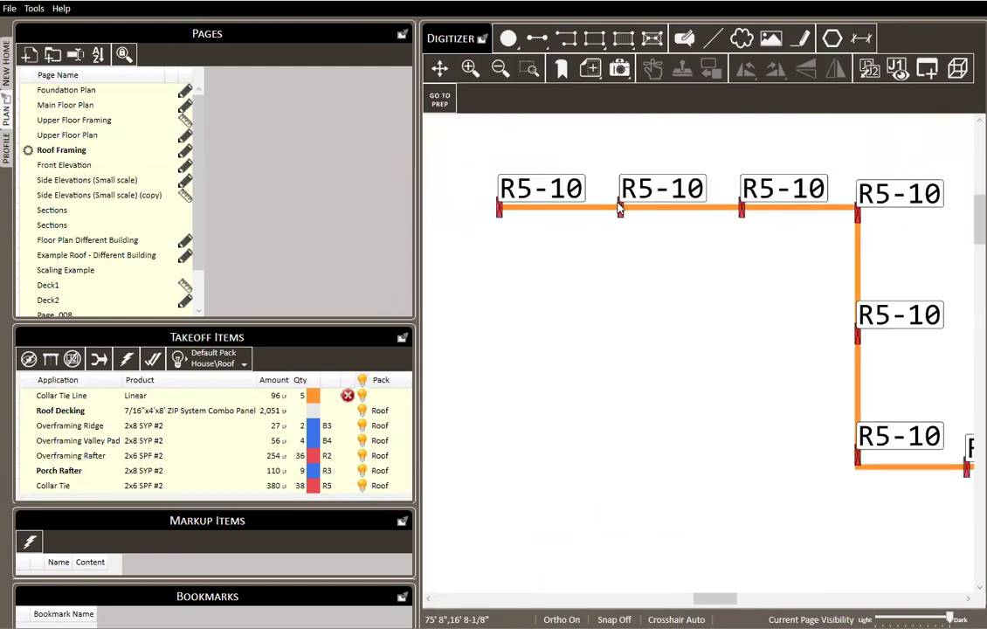
pyautogui.scroll(5, 760, 271)
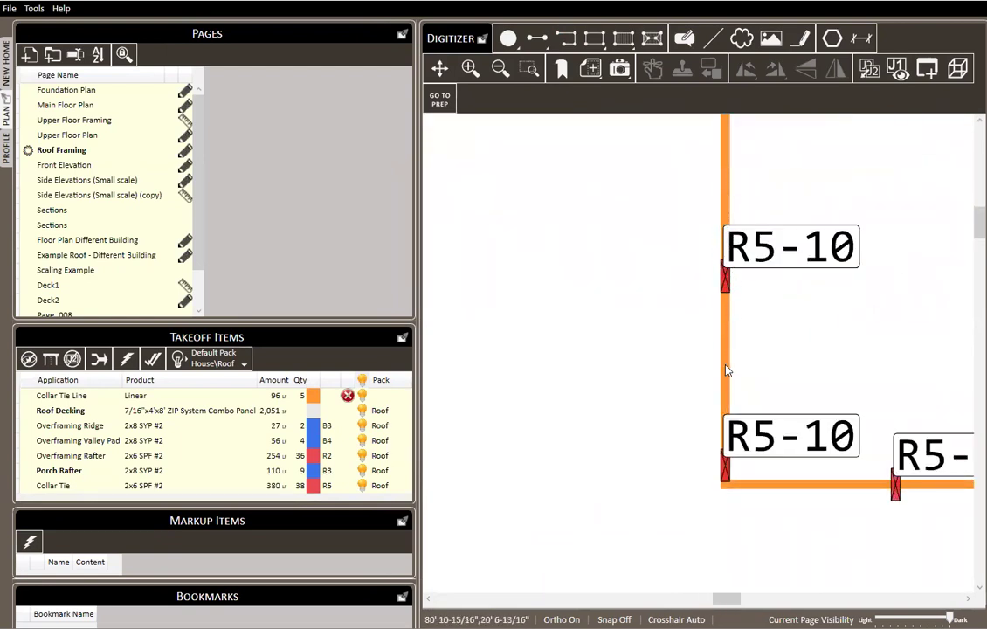
pyautogui.scroll(-3, 727, 370)
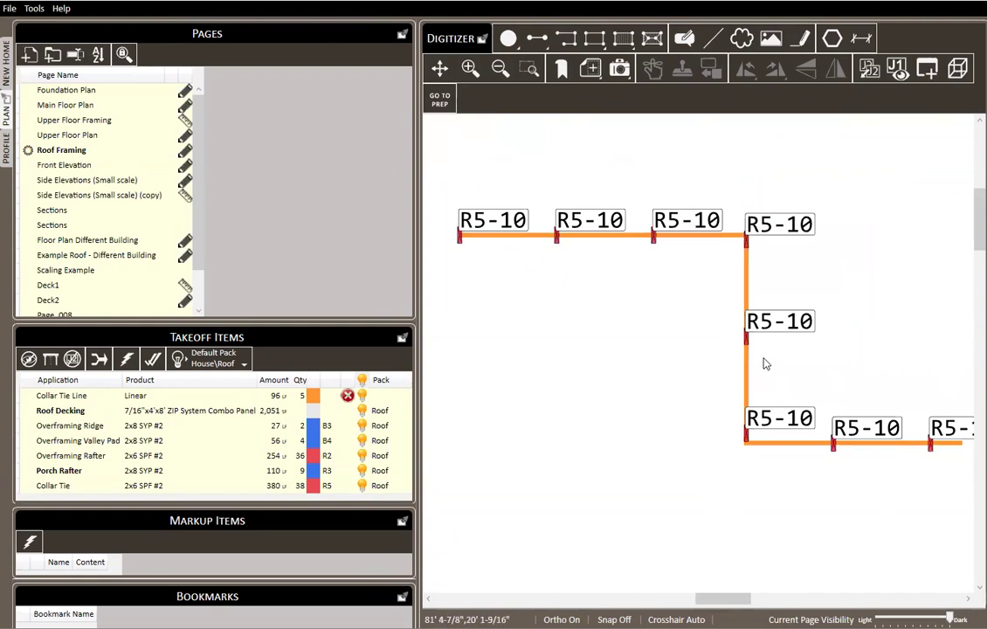
pyautogui.scroll(2, 692, 233)
pyautogui.click(692, 231)
pyautogui.rightClick(683, 236)
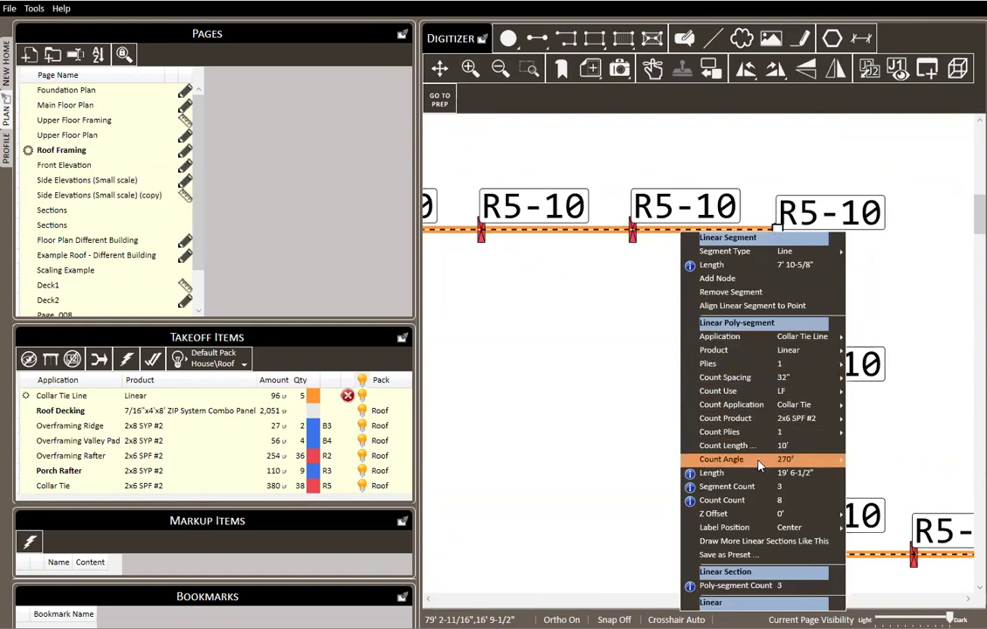
pyautogui.moveTo(747, 459)
pyautogui.click(887, 503)
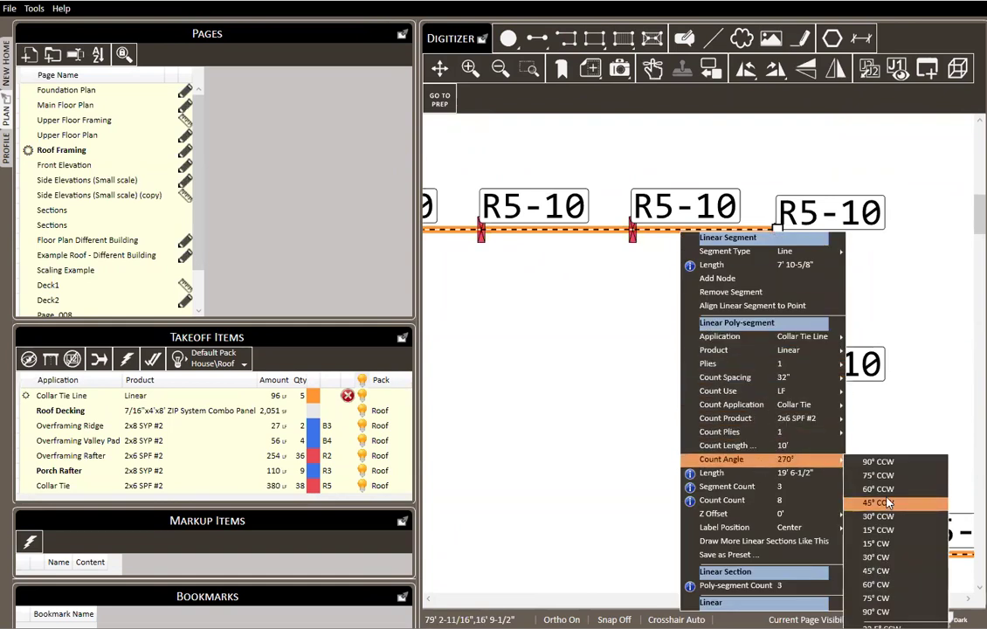
pyautogui.click(728, 369)
pyautogui.scroll(-3, 728, 370)
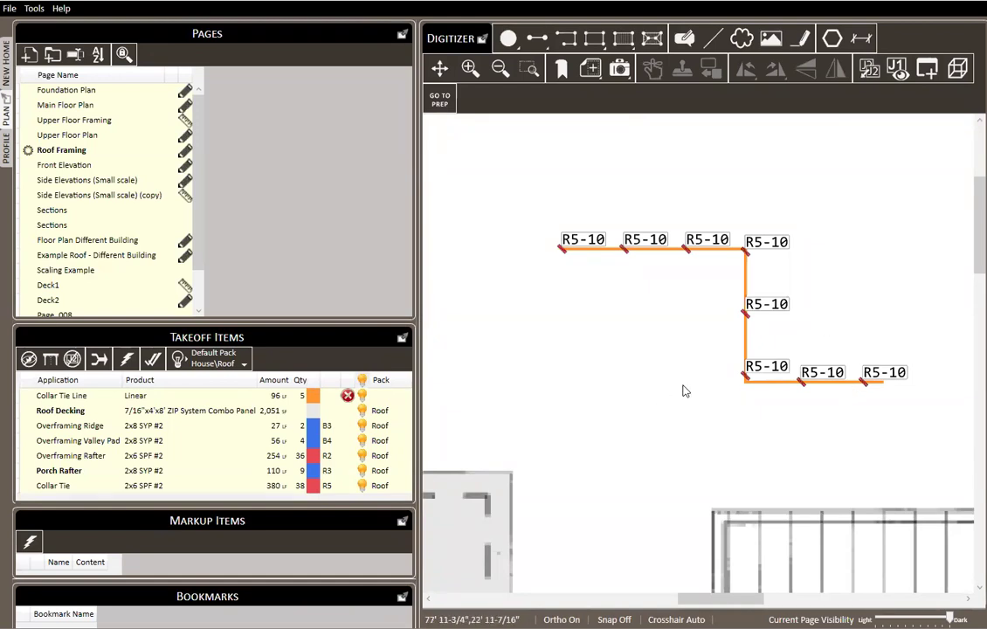
pyautogui.scroll(-3, 715, 318)
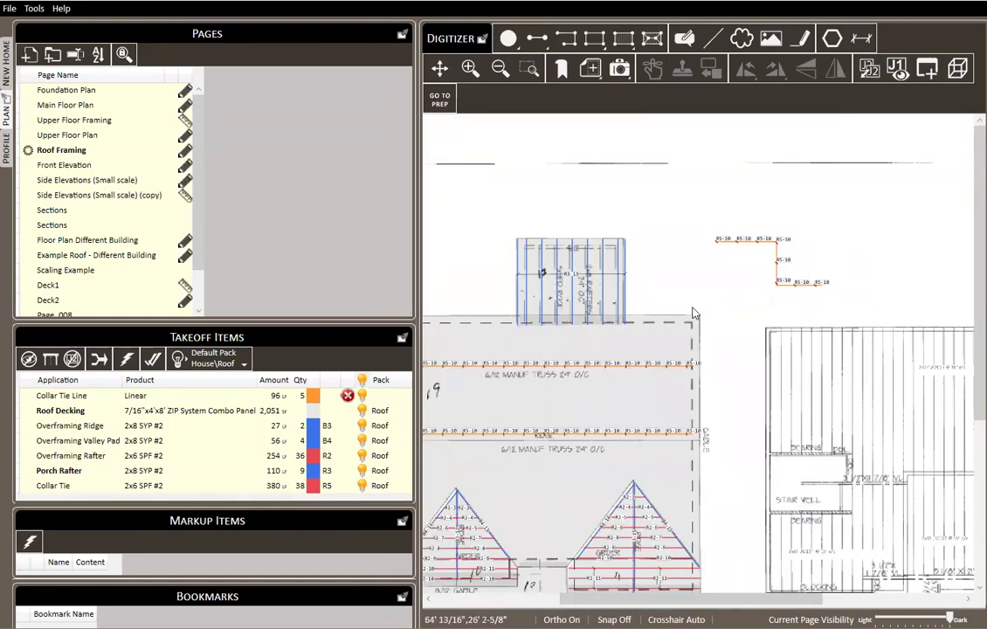
# Step: Inspect the rotated collar tie counts on the stepped collar tie line and the rotation choices offered for its count angle
pyautogui.scroll(3, 773, 236)
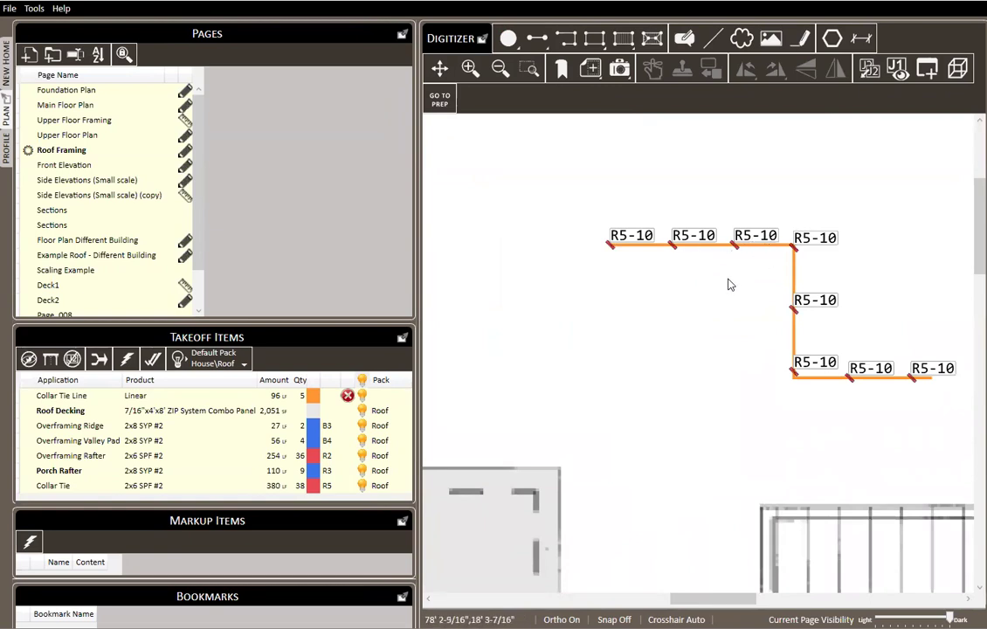
pyautogui.scroll(3, 710, 266)
pyautogui.click(658, 187)
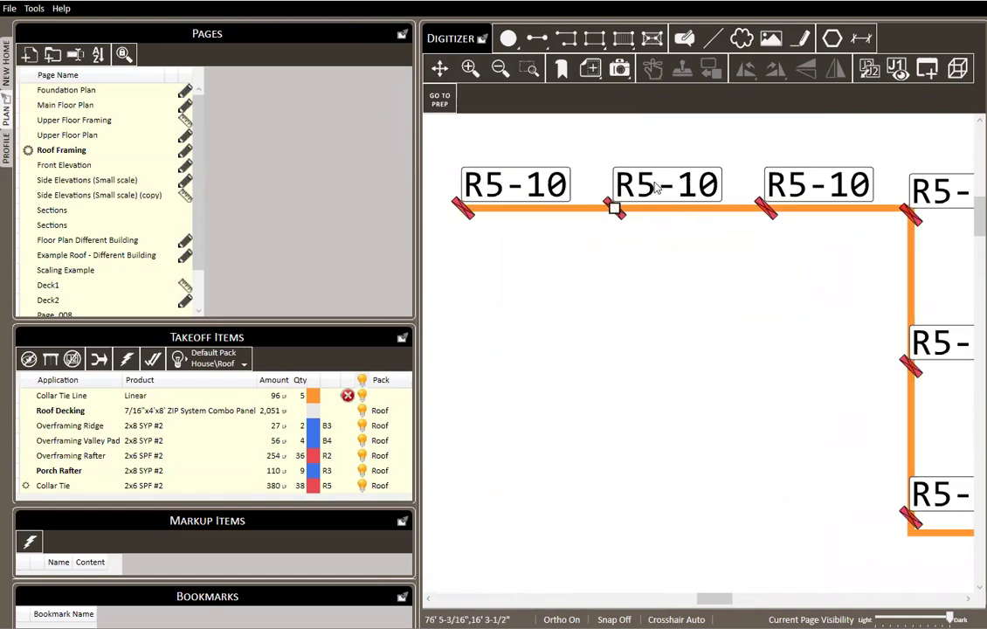
pyautogui.click(672, 278)
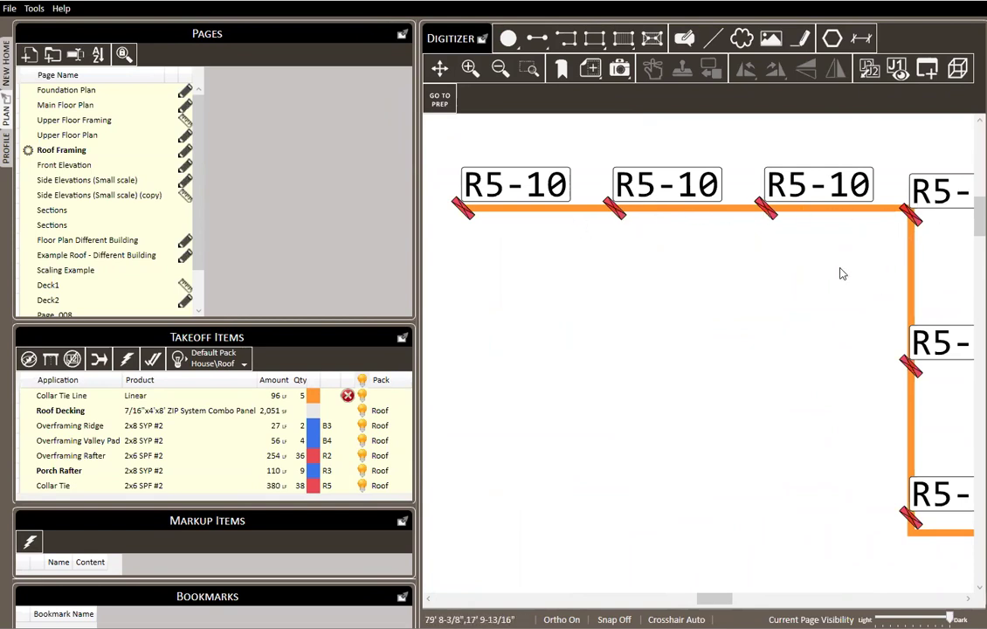
pyautogui.rightClick(723, 209)
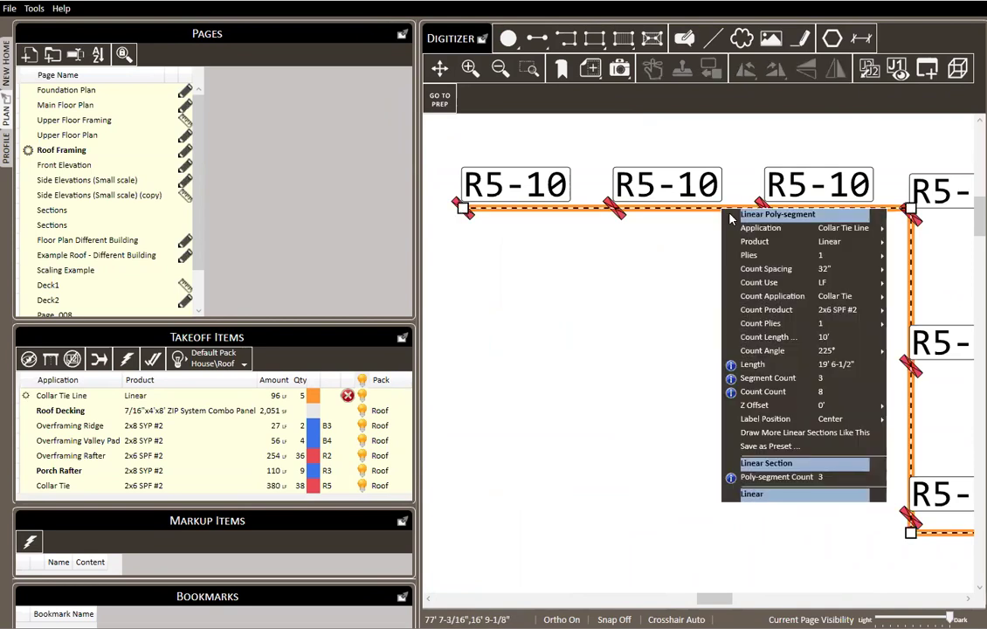
pyautogui.moveTo(760, 350)
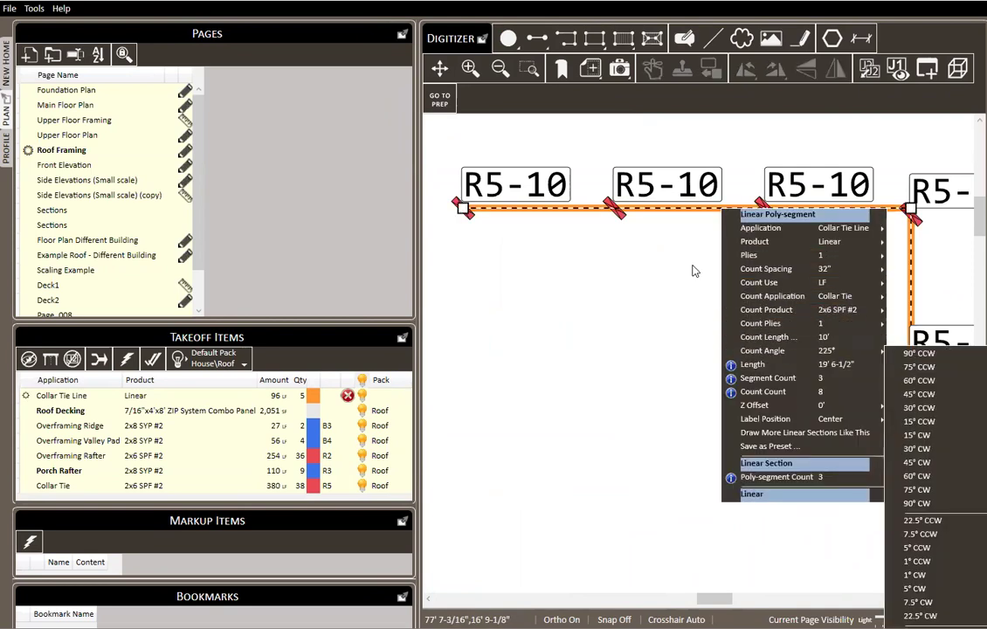
pyautogui.click(635, 265)
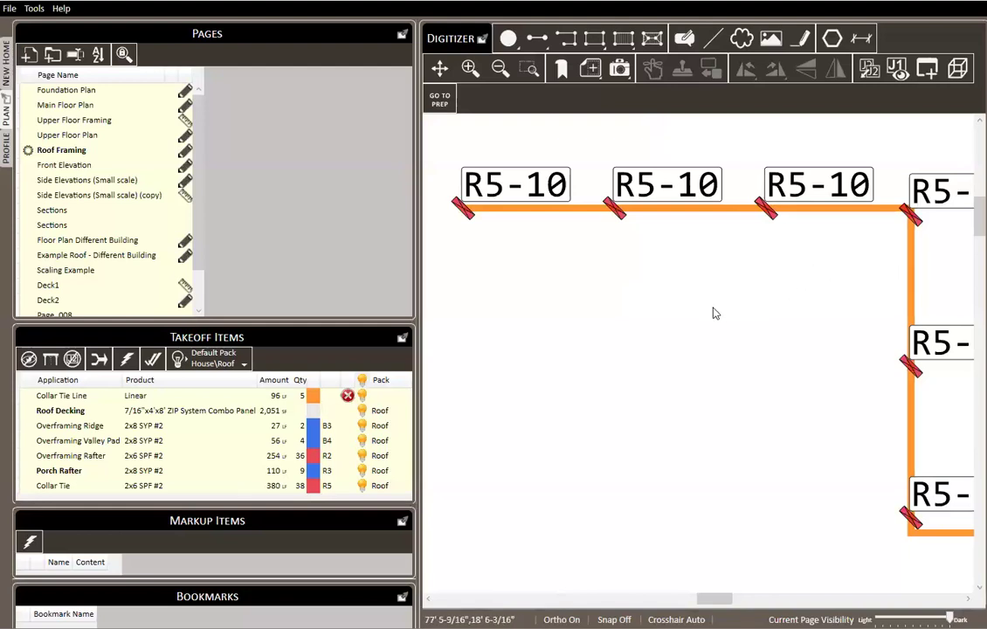
# Step: Add a report titled "Notes" to the New Home project using the Notes Only (no material included) format
pyautogui.click(7, 54)
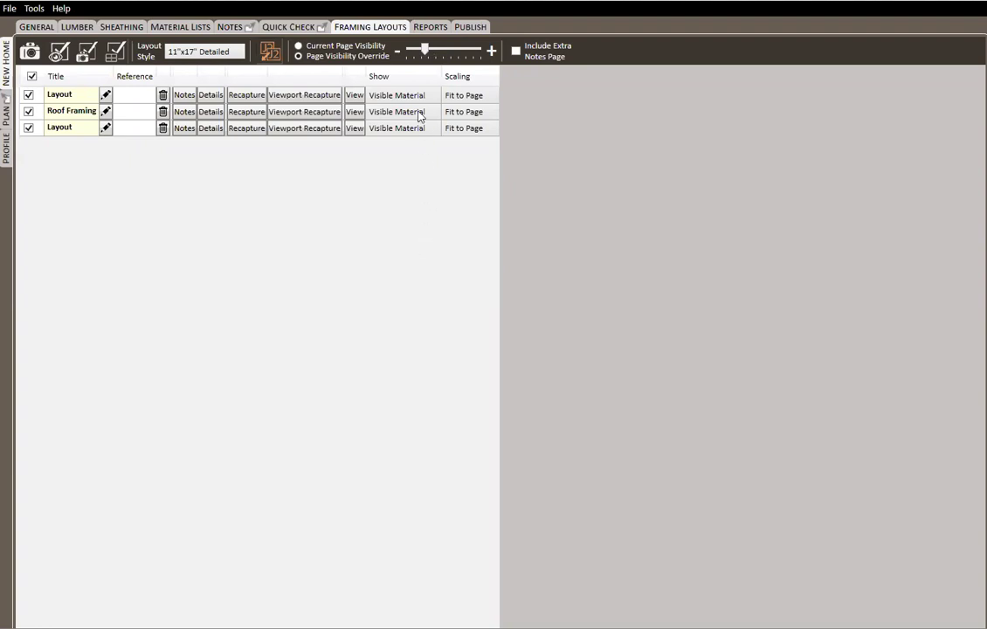
pyautogui.click(429, 27)
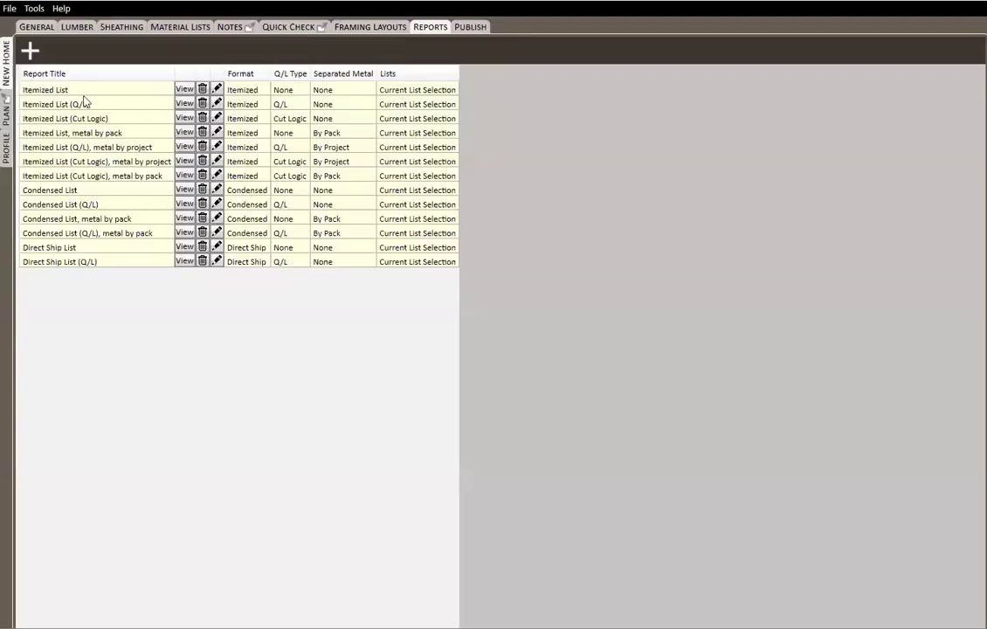
pyautogui.click(30, 50)
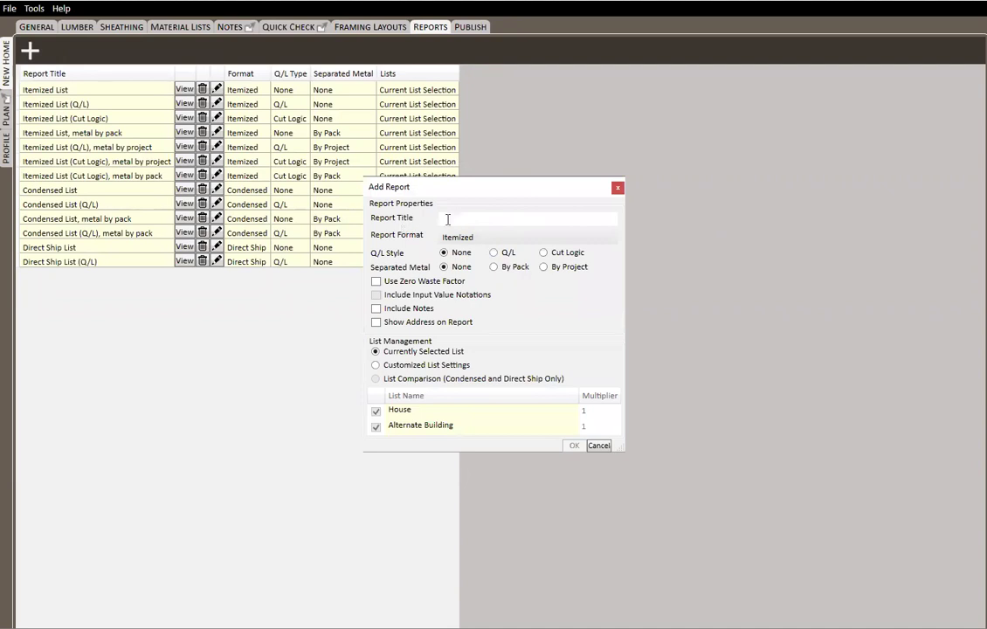
pyautogui.click(489, 236)
pyautogui.click(472, 222)
pyautogui.click(472, 220)
pyautogui.write('Notes')
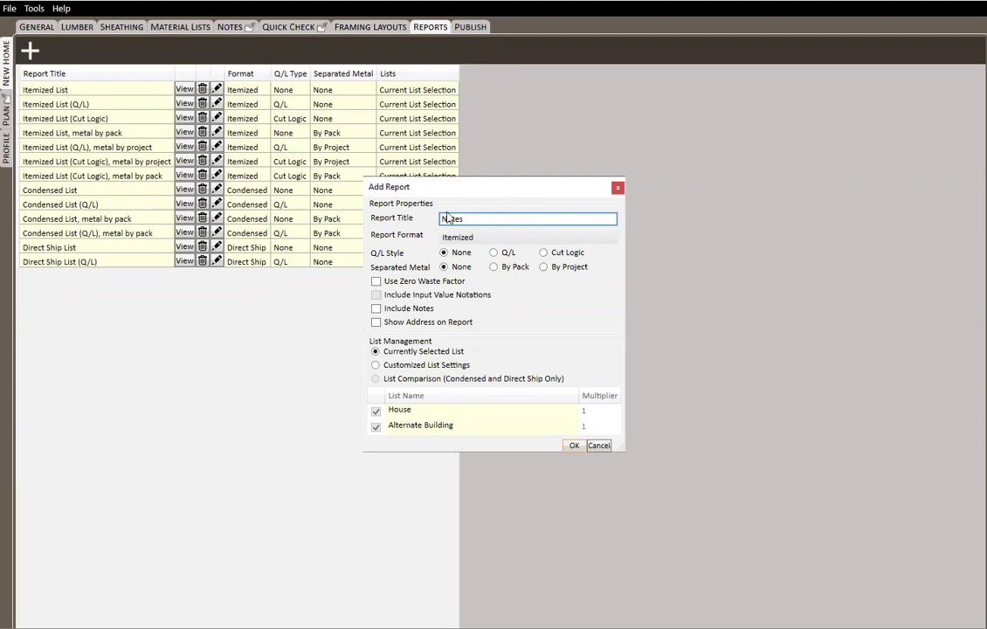
pyautogui.click(489, 236)
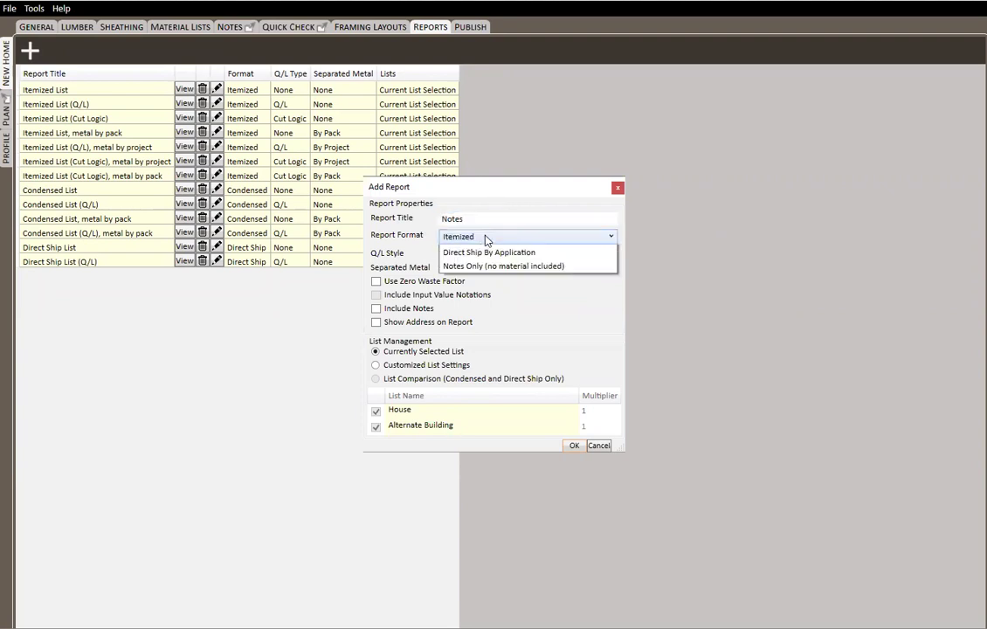
pyautogui.click(492, 307)
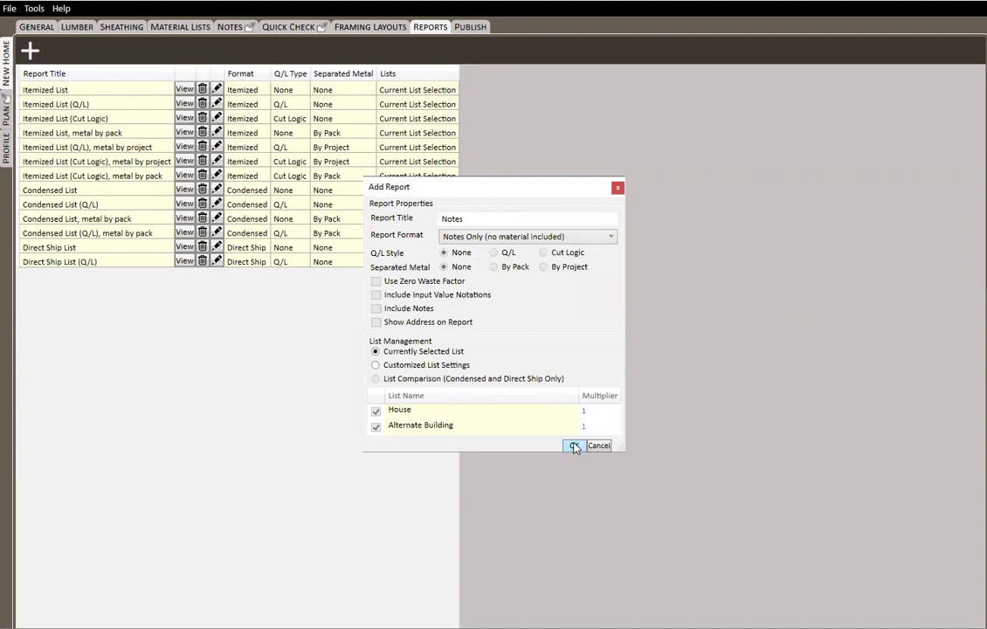
pyautogui.click(574, 445)
# Step: View the Notes report, read it through from beginning to end, and close it
pyautogui.click(184, 276)
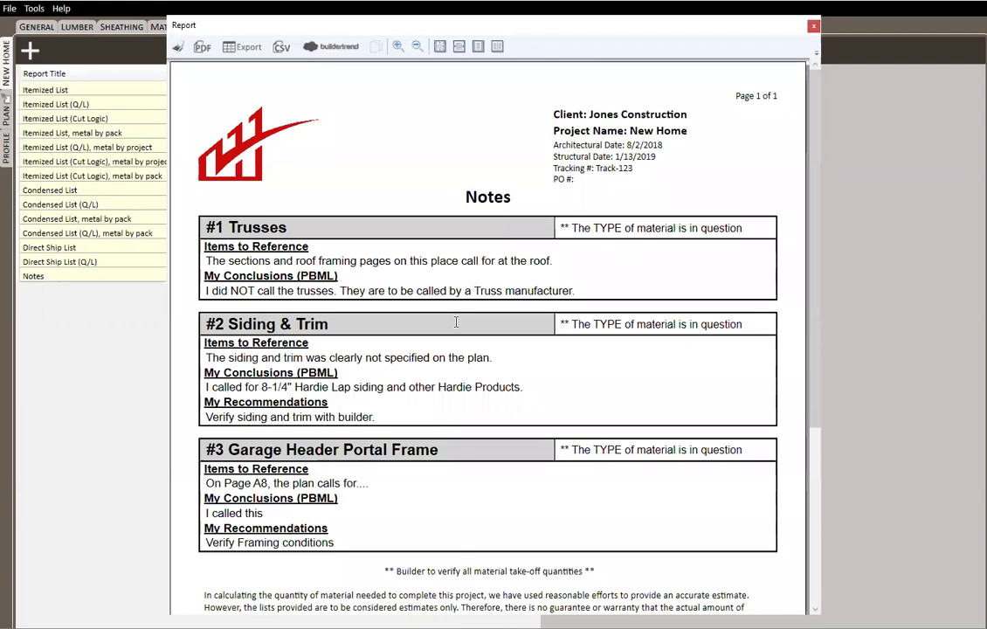
pyautogui.scroll(-2, 653, 229)
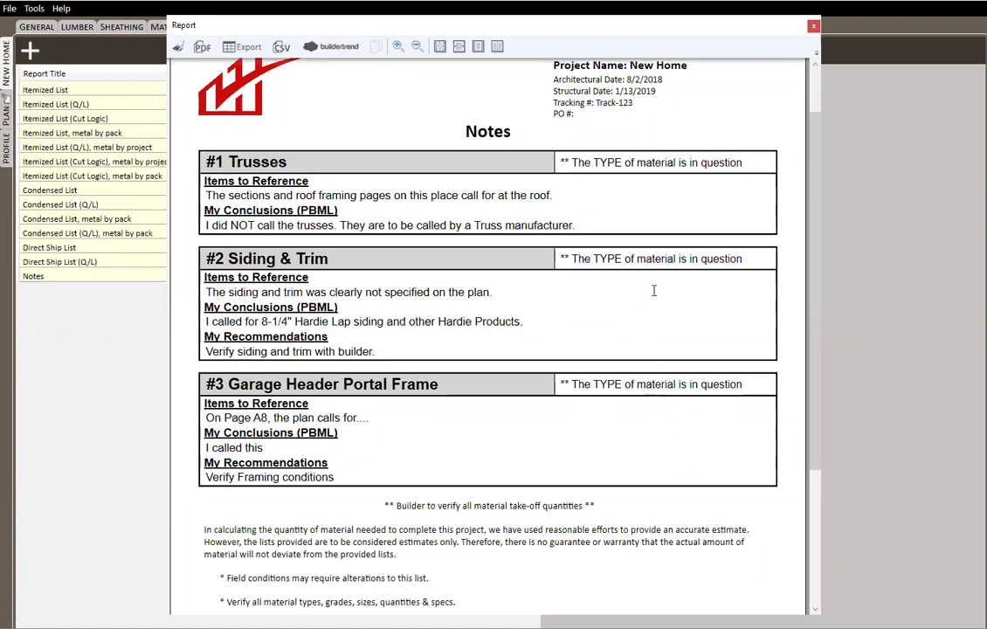
pyautogui.scroll(-5, 646, 297)
pyautogui.scroll(7, 548, 401)
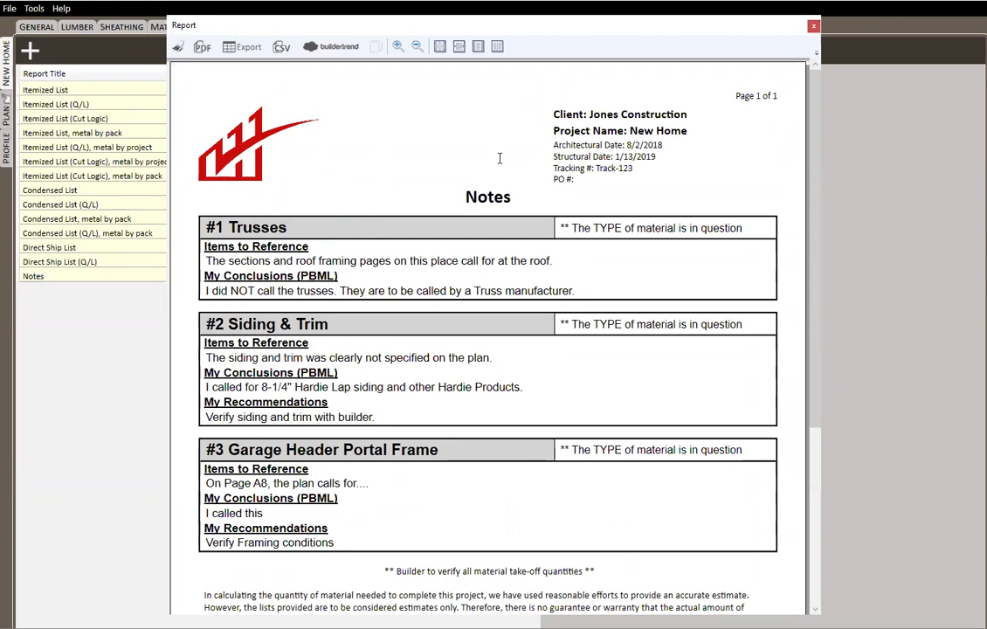
pyautogui.click(813, 25)
# Step: Review the report formats offered for a new report, and close the dialog without adding one
pyautogui.click(29, 50)
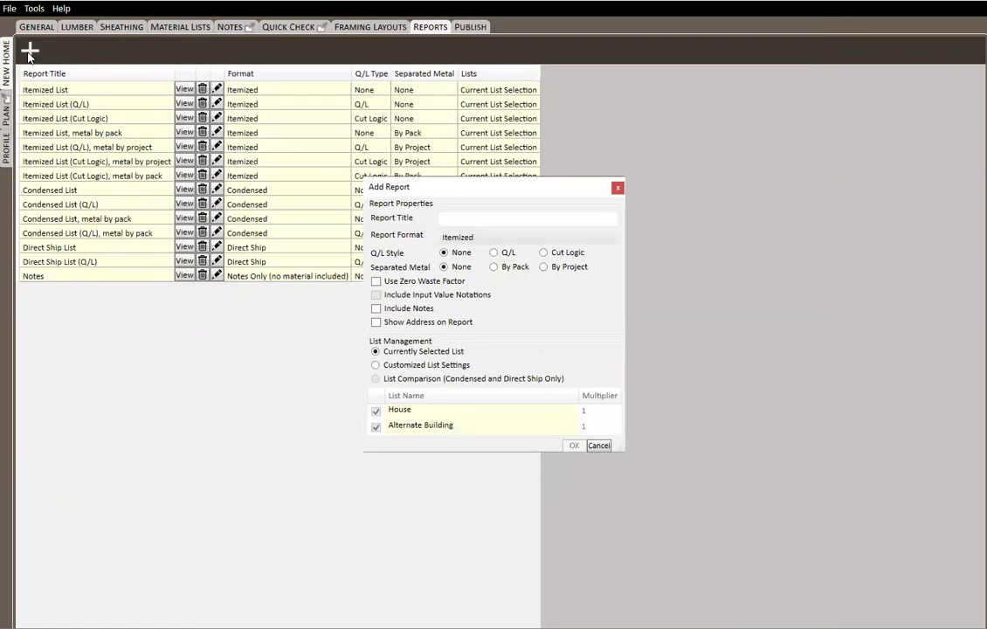
pyautogui.click(489, 238)
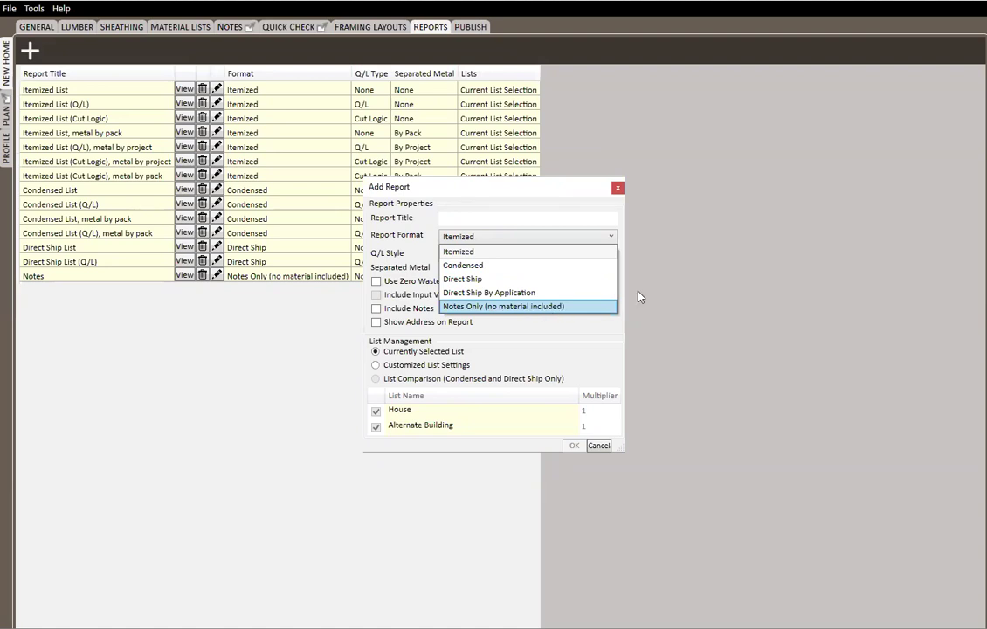
pyautogui.click(647, 161)
pyautogui.click(618, 186)
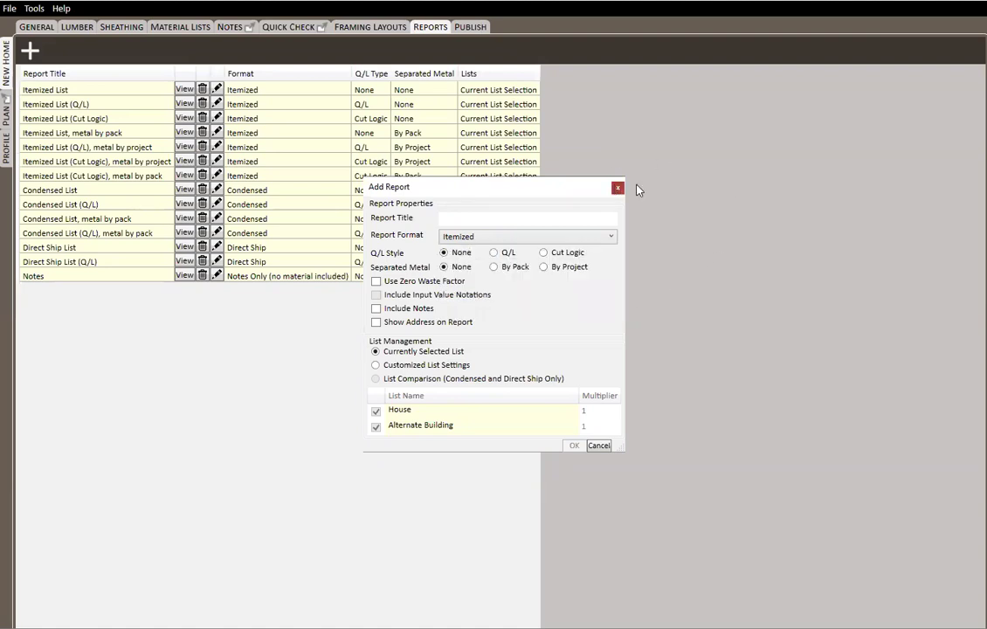